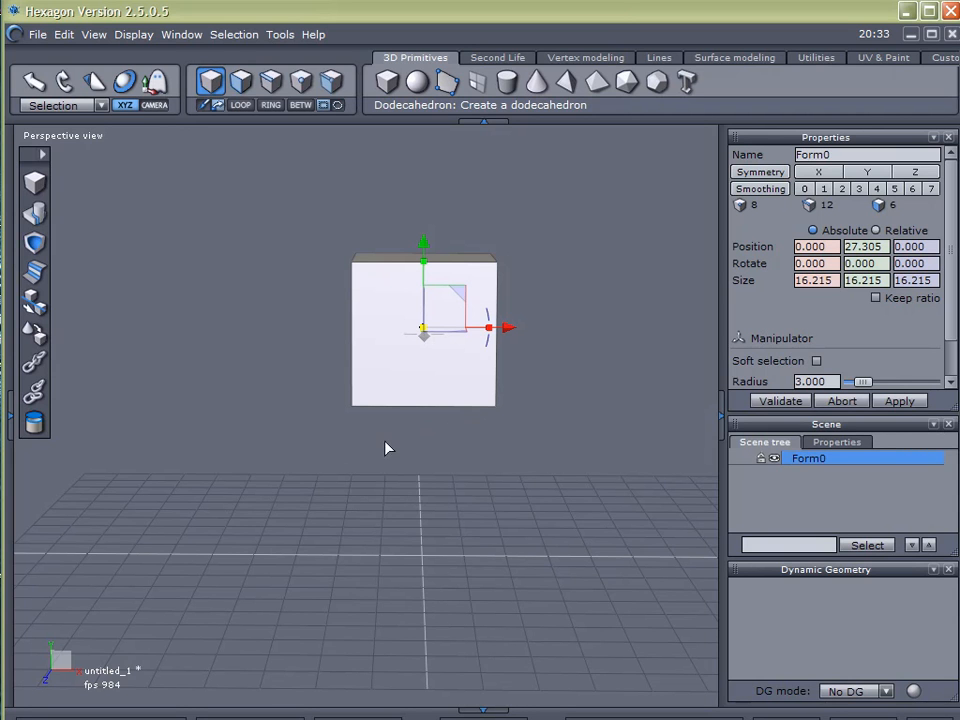
Step: Select the cube's two opposite top side edges and apply a Chamfer to them
middle_drag(317, 456, 551, 433)
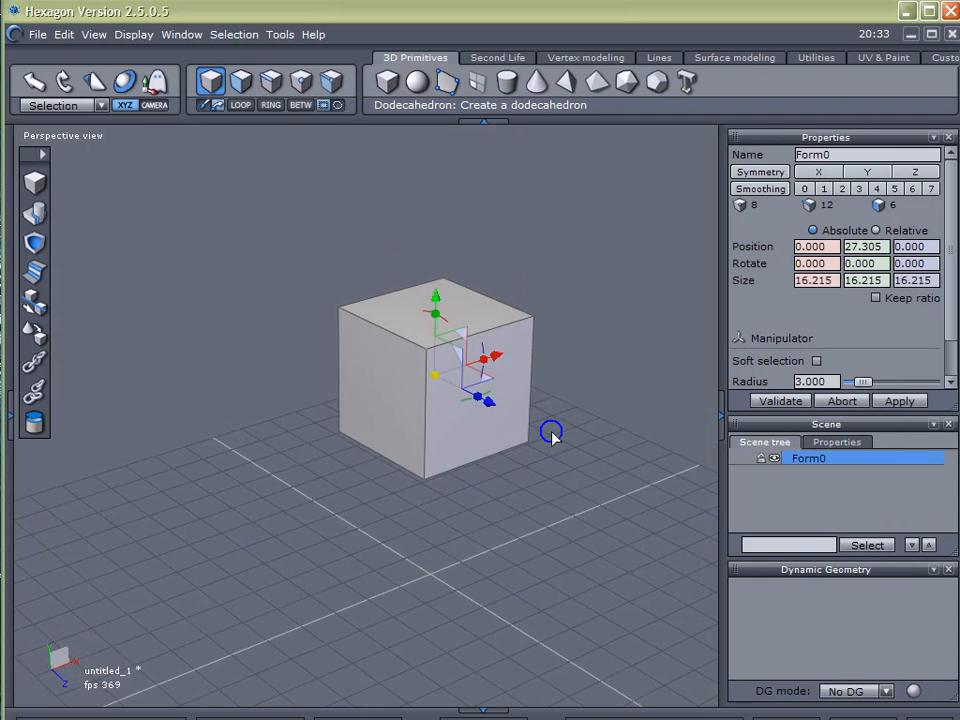
scroll(519, 354, up, 3)
scroll(519, 354, up, 2)
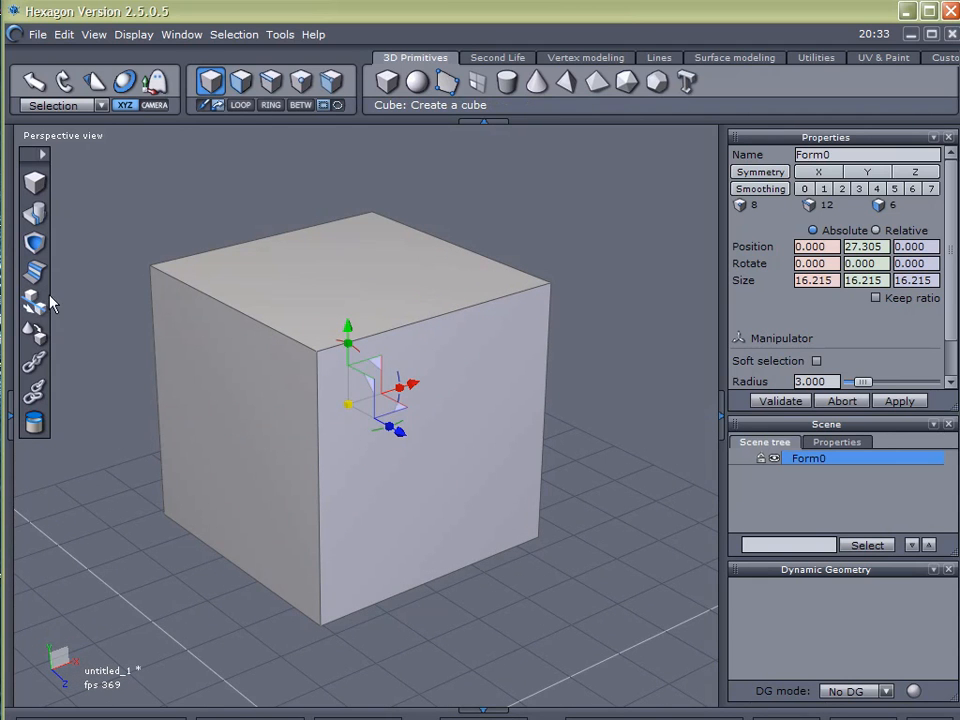
click(272, 82)
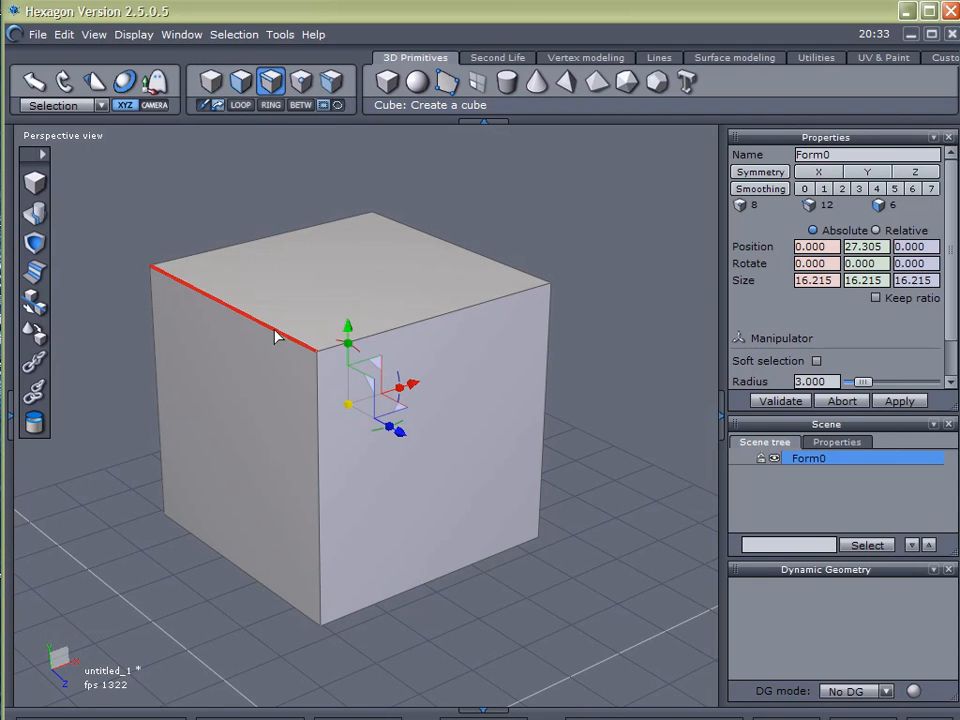
click(276, 334)
shift+click(480, 249)
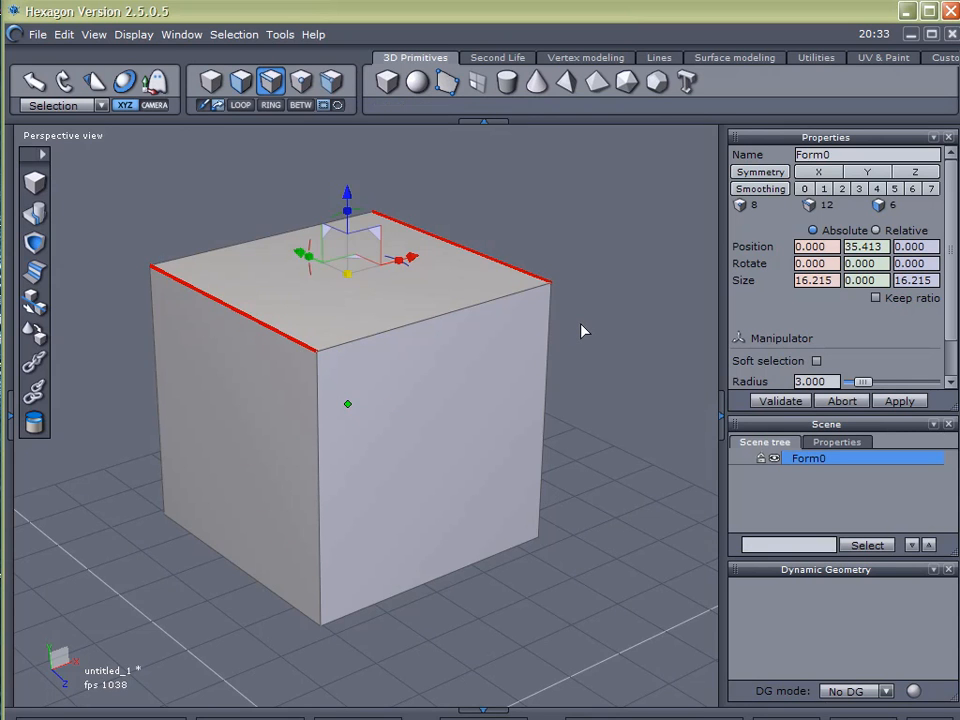
scroll(581, 324, up, 3)
scroll(581, 324, down, 2)
alt+right_drag(580, 324, 630, 388)
alt+drag(630, 388, 613, 362)
click(36, 271)
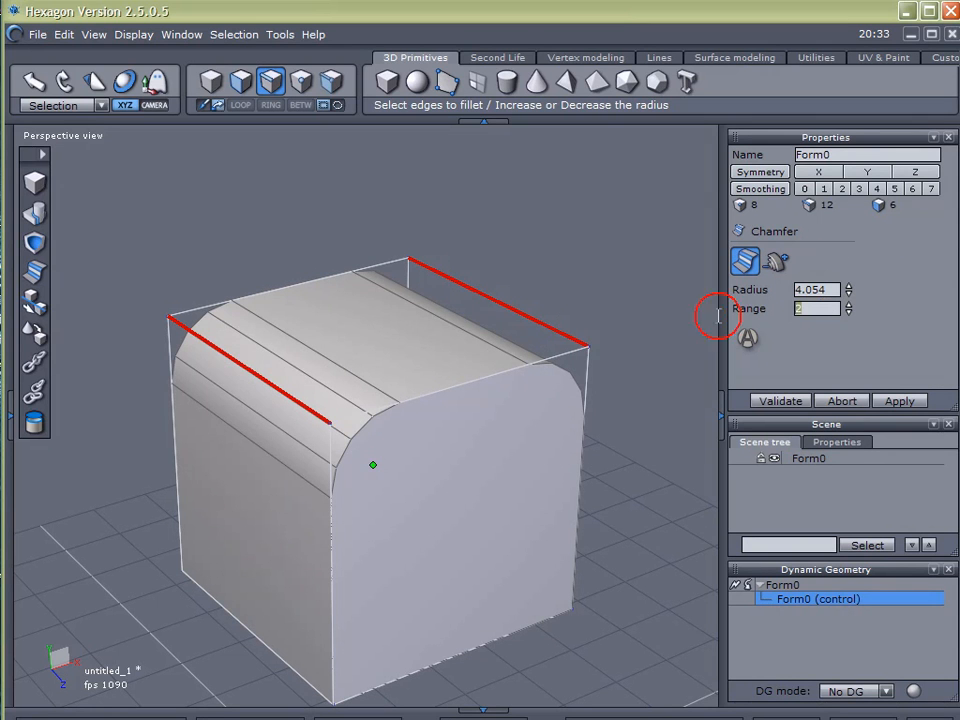
Step: Set the chamfer's range to 10 and its radius to about 8.079 so the top becomes an arch, and validate it
text(10)
key(Return)
drag(847, 289, 847, 139)
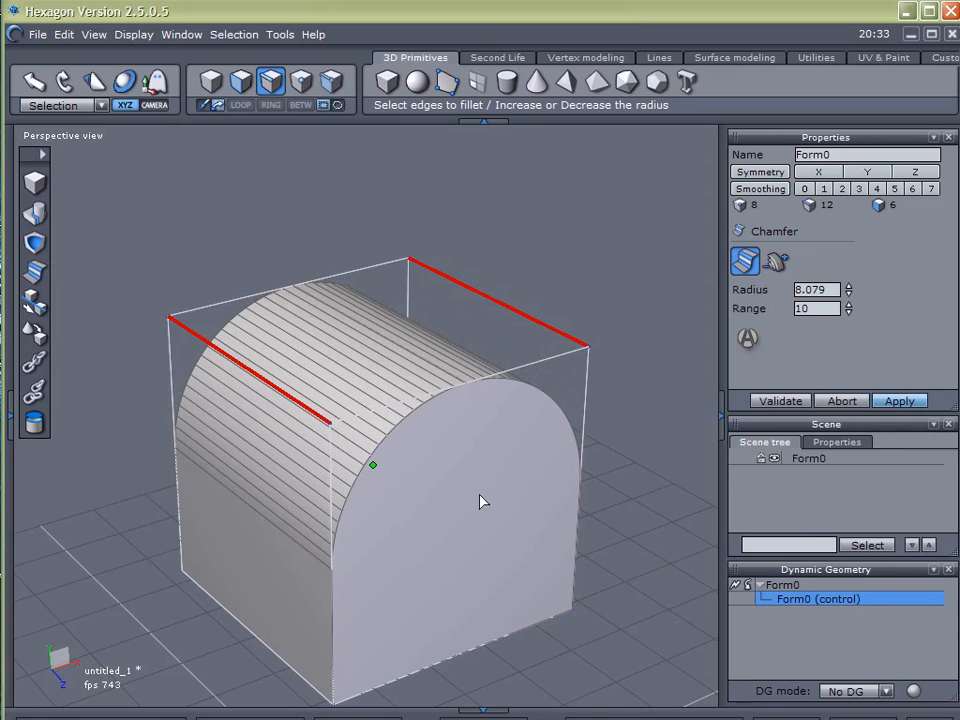
scroll(366, 331, up, 6)
middle_drag(487, 501, 505, 471)
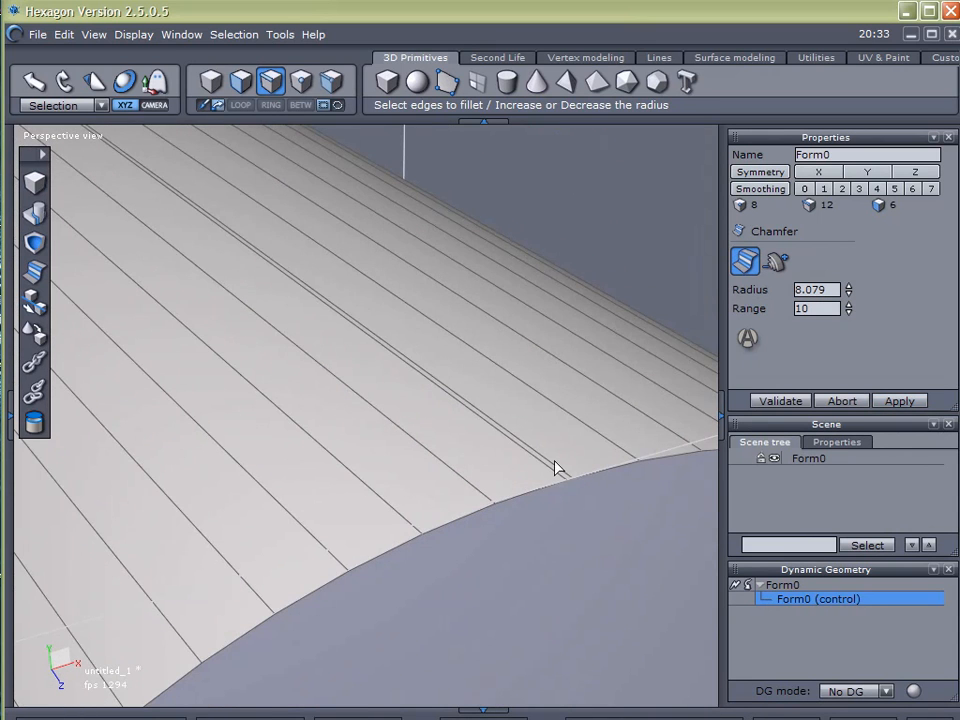
click(808, 401)
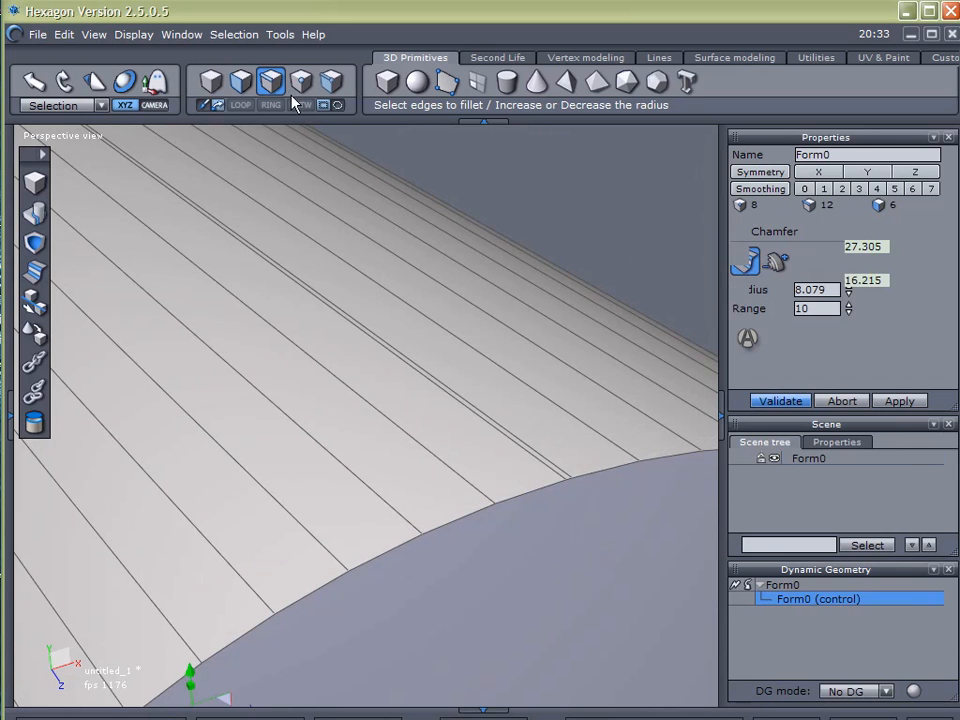
Step: Weld the two nearly coincident points at the top centre of the arch's front face
click(307, 88)
scroll(573, 510, up, 2)
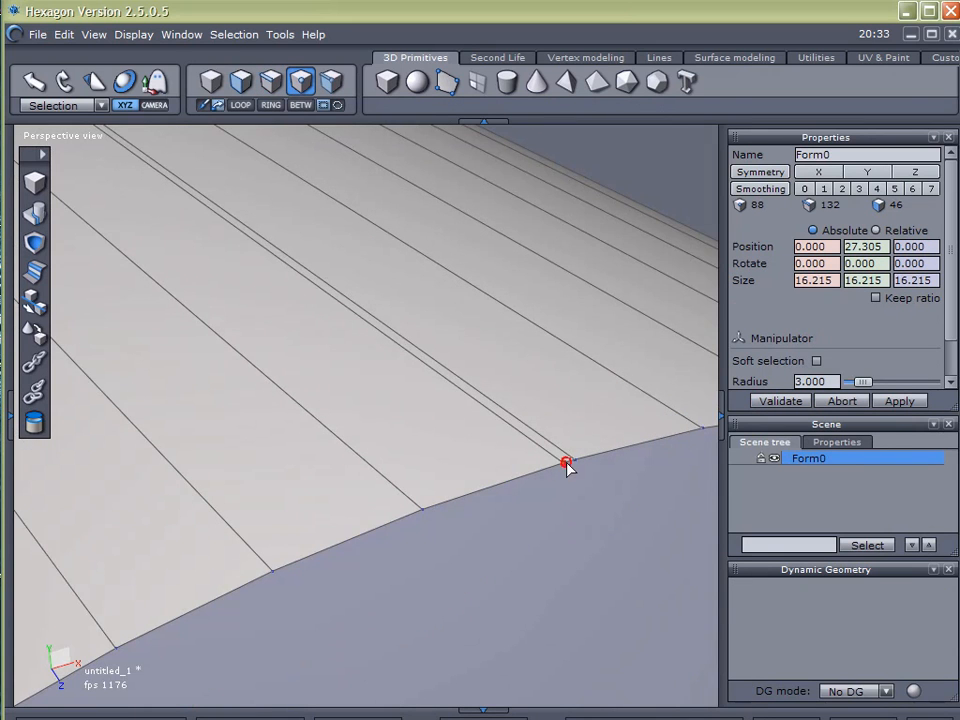
click(566, 464)
click(565, 58)
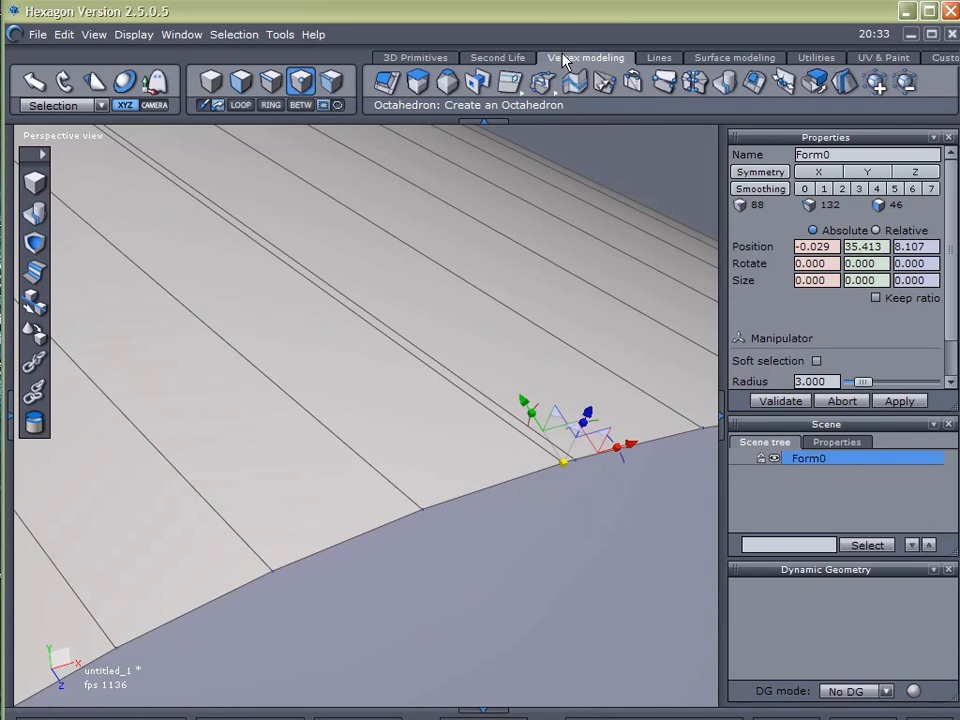
click(666, 84)
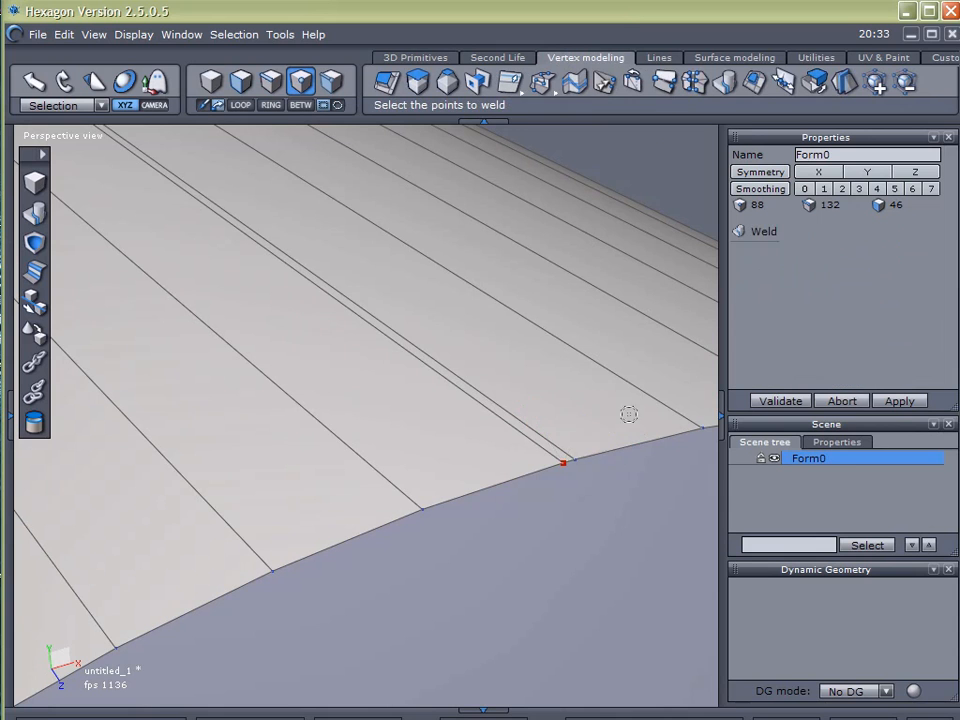
click(575, 462)
click(765, 401)
Step: Weld the matching pair of nearly coincident points at the top centre of the arch's back face
middle_drag(306, 246, 634, 680)
middle_drag(350, 437, 446, 493)
scroll(370, 340, up, 3)
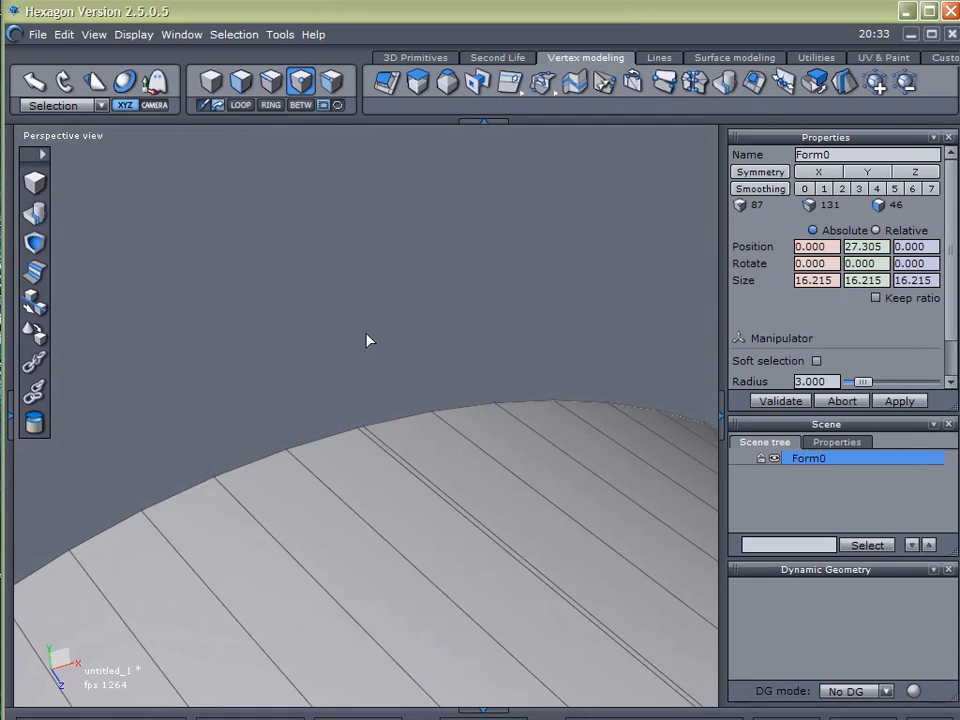
click(357, 429)
click(664, 81)
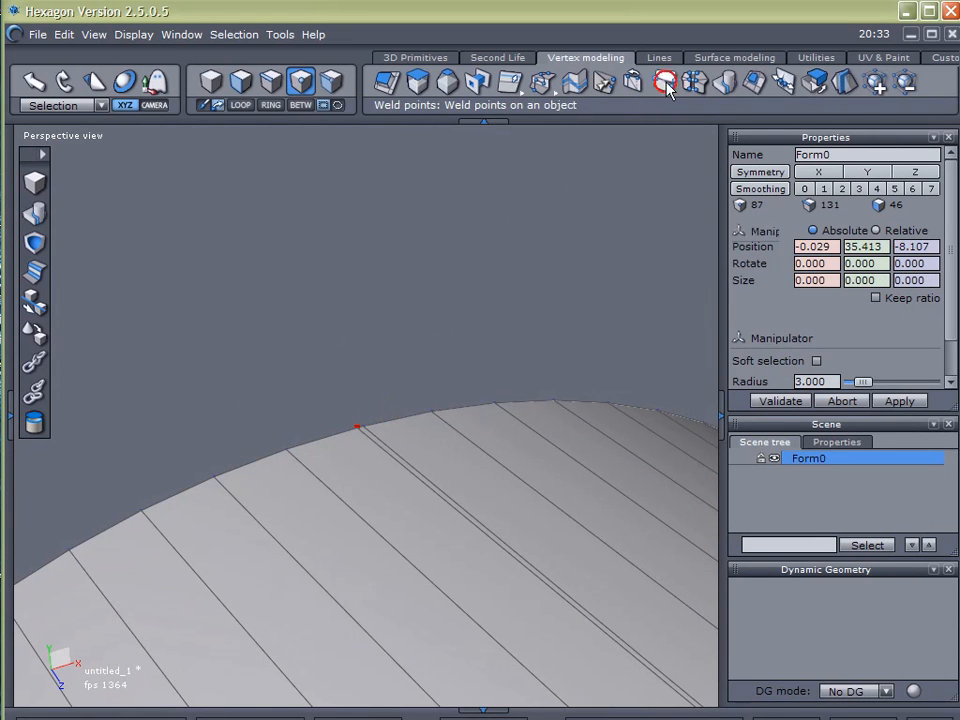
click(364, 426)
click(766, 400)
Step: Select the arch's bottom face and turn on soft selection with a radius of about 22.468
scroll(550, 470, down, 2)
scroll(562, 474, down, 4)
middle_drag(572, 503, 346, 288)
right_drag(278, 445, 272, 137)
click(240, 81)
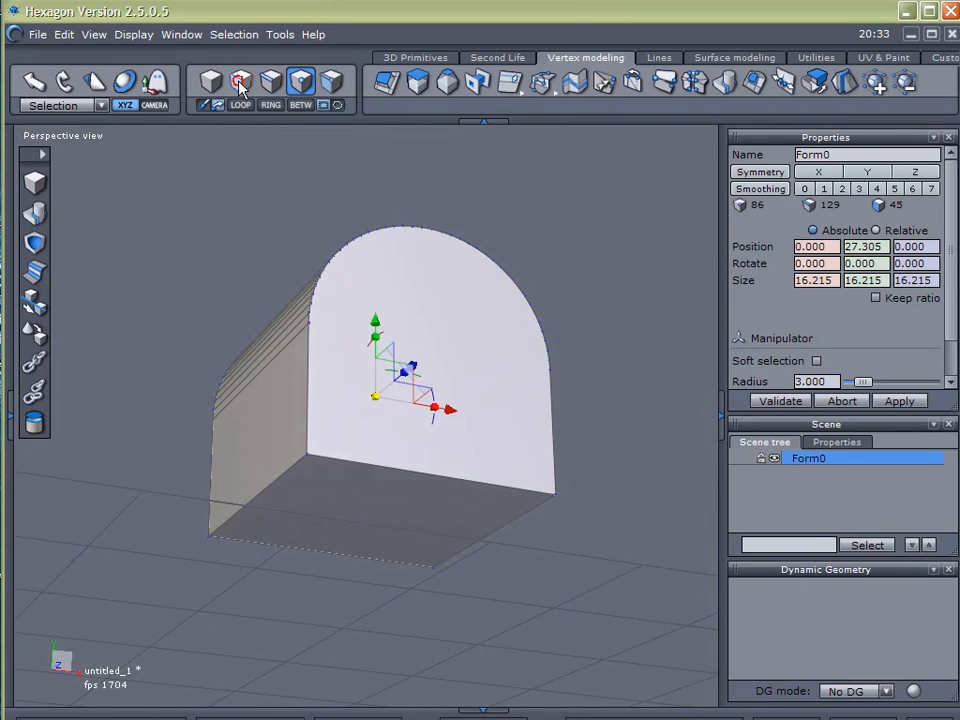
click(315, 507)
click(816, 361)
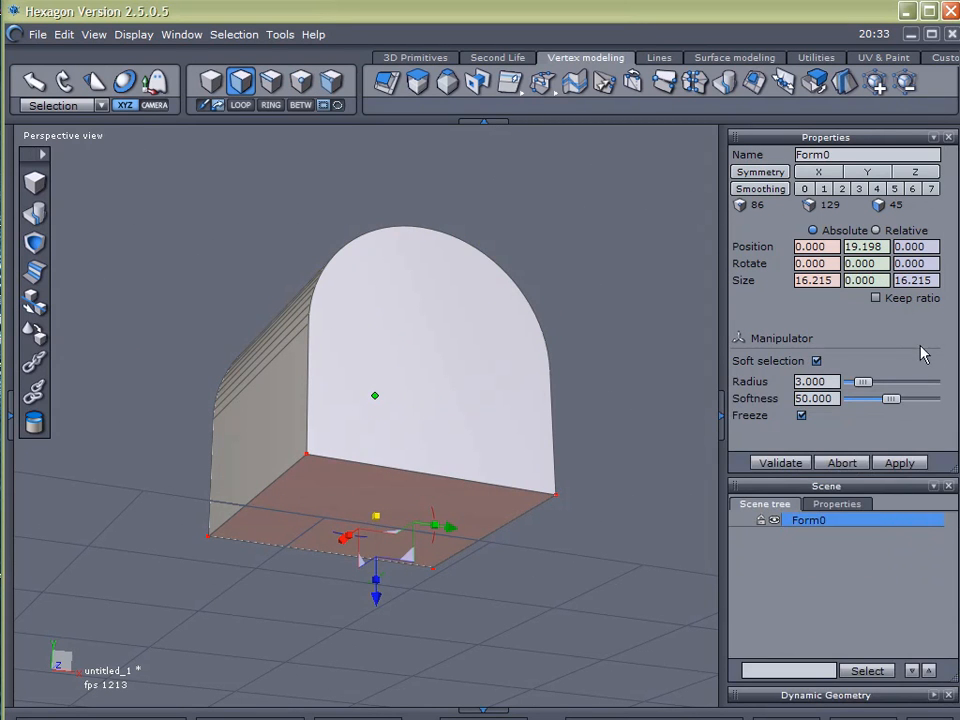
drag(862, 383, 930, 381)
Step: Pull the bottom face down to about Y -65.009 to stretch the arch to a point, and turn soft selection off
scroll(686, 413, down, 3)
middle_drag(673, 418, 446, 432)
drag(417, 437, 417, 639)
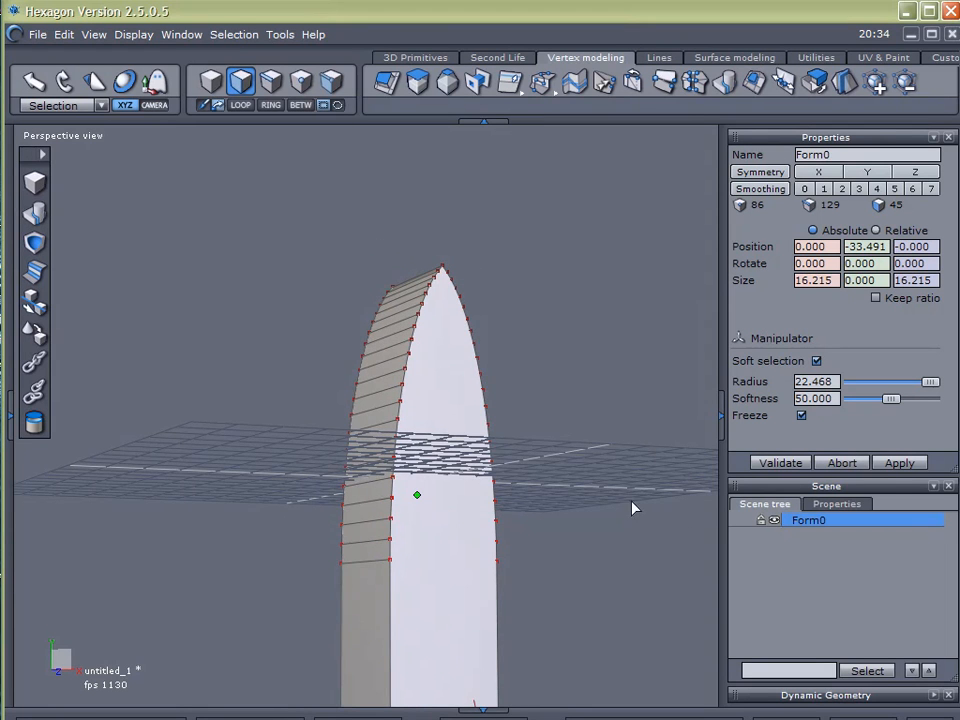
middle_drag(588, 491, 551, 495)
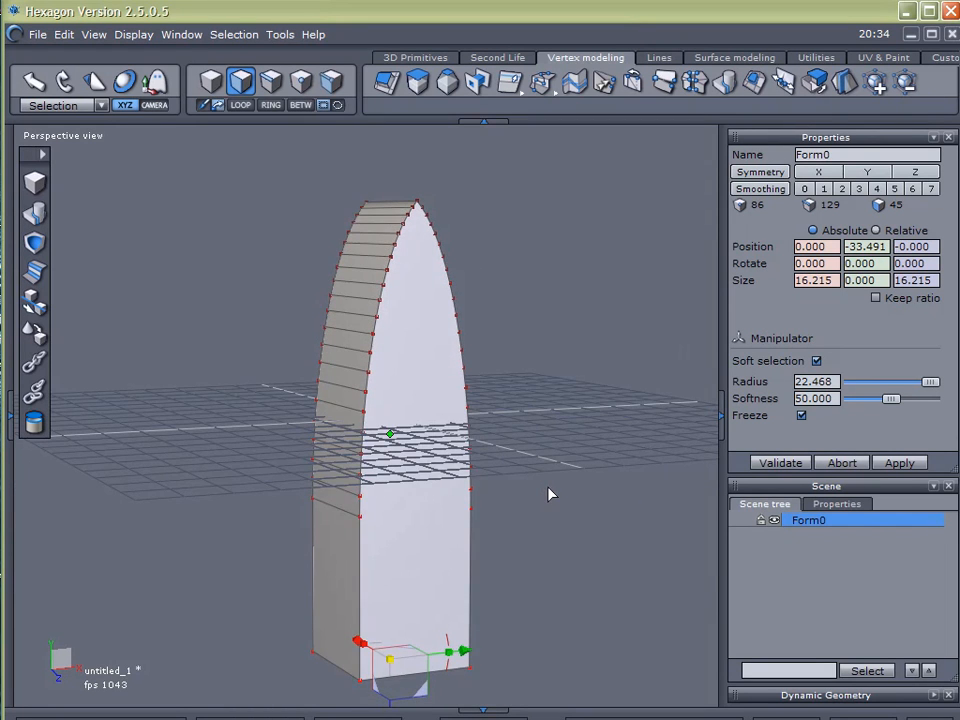
middle_drag(518, 553, 419, 462)
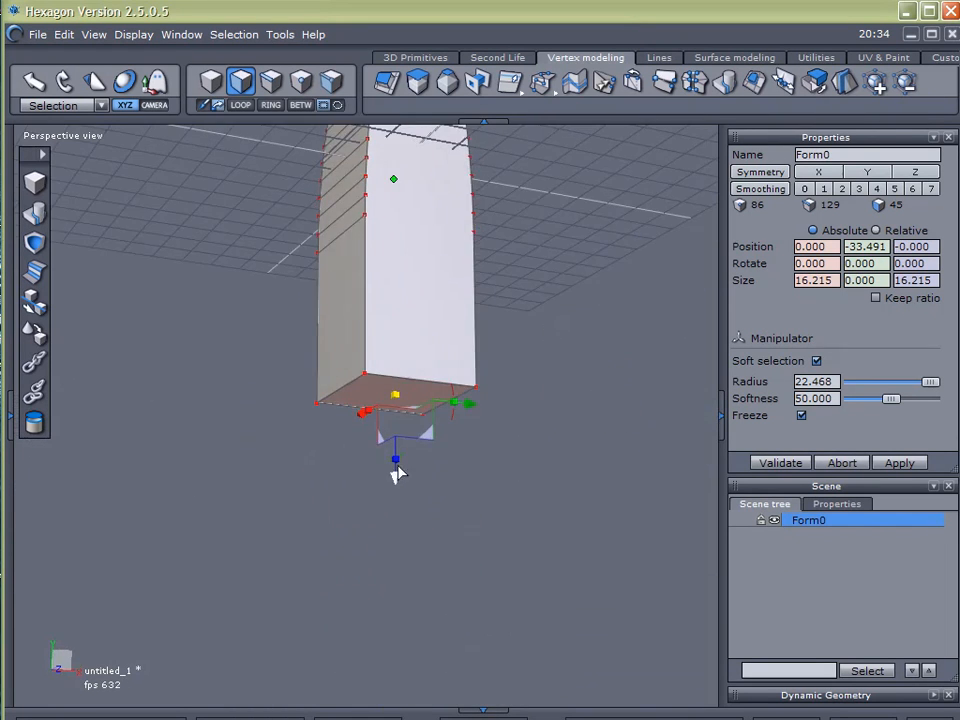
drag(394, 478, 394, 692)
middle_drag(600, 335, 590, 496)
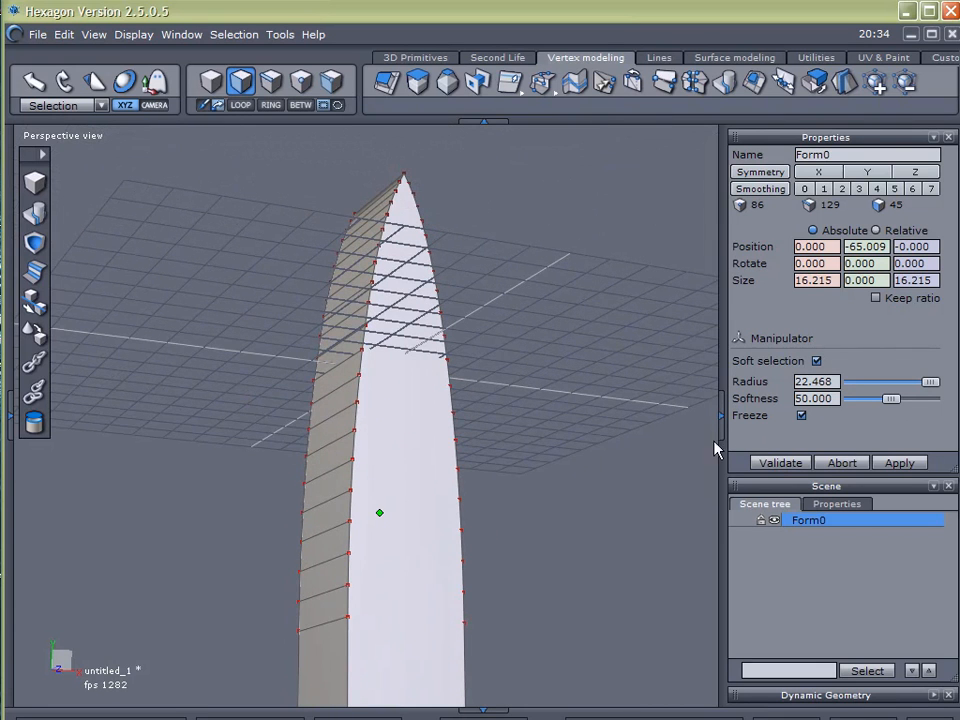
click(816, 361)
Step: Deselect the bottom face and widen the whole arch along X to about 76.813
middle_drag(626, 412, 560, 455)
click(548, 415)
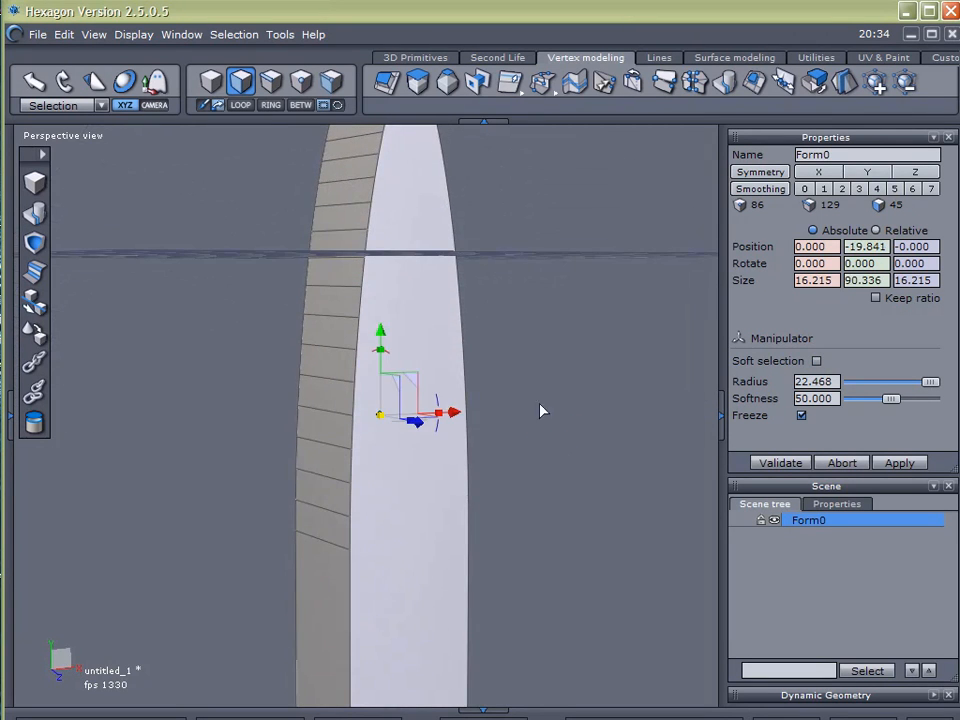
scroll(509, 314, down, 5)
middle_drag(619, 487, 482, 431)
scroll(430, 297, up, 5)
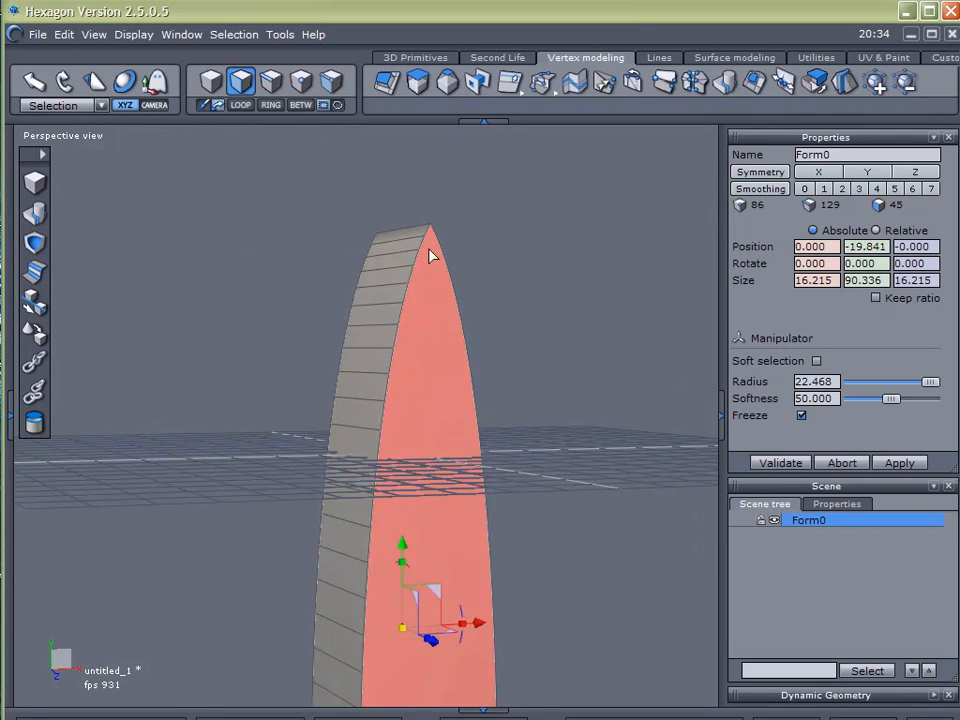
scroll(606, 531, up, 4)
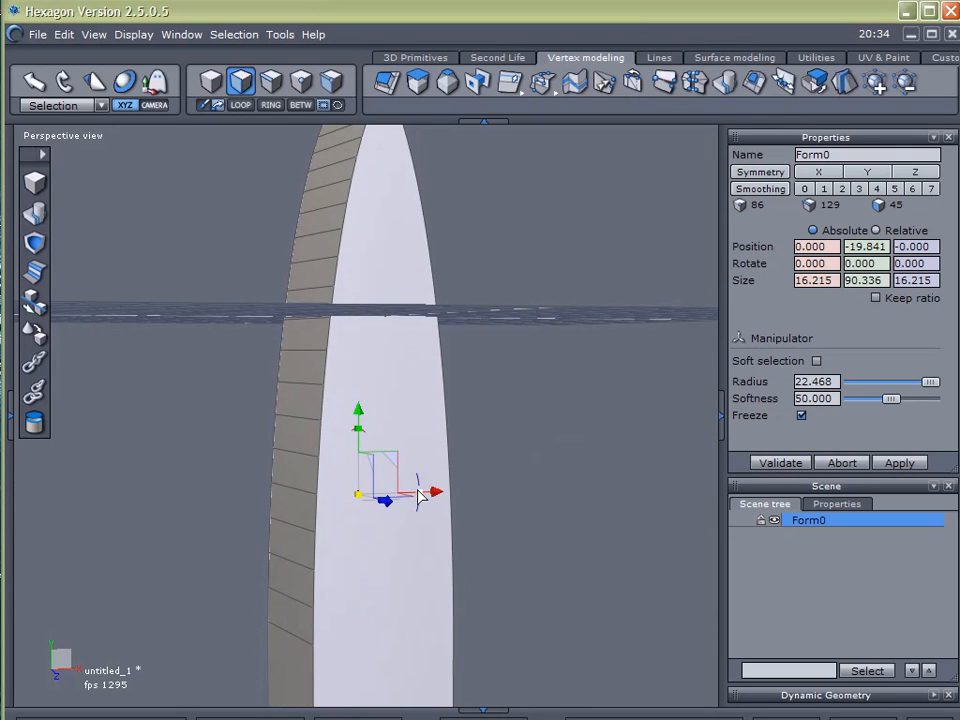
scroll(502, 424, down, 2)
drag(458, 473, 615, 454)
Step: Raise the whole arch to about Y 50.730 so its base rests on the ground grid
scroll(503, 381, down, 2)
drag(456, 385, 514, 58)
middle_drag(551, 259, 554, 486)
scroll(446, 483, up, 3)
scroll(452, 483, down, 2)
middle_drag(452, 483, 465, 455)
right_drag(440, 456, 507, 467)
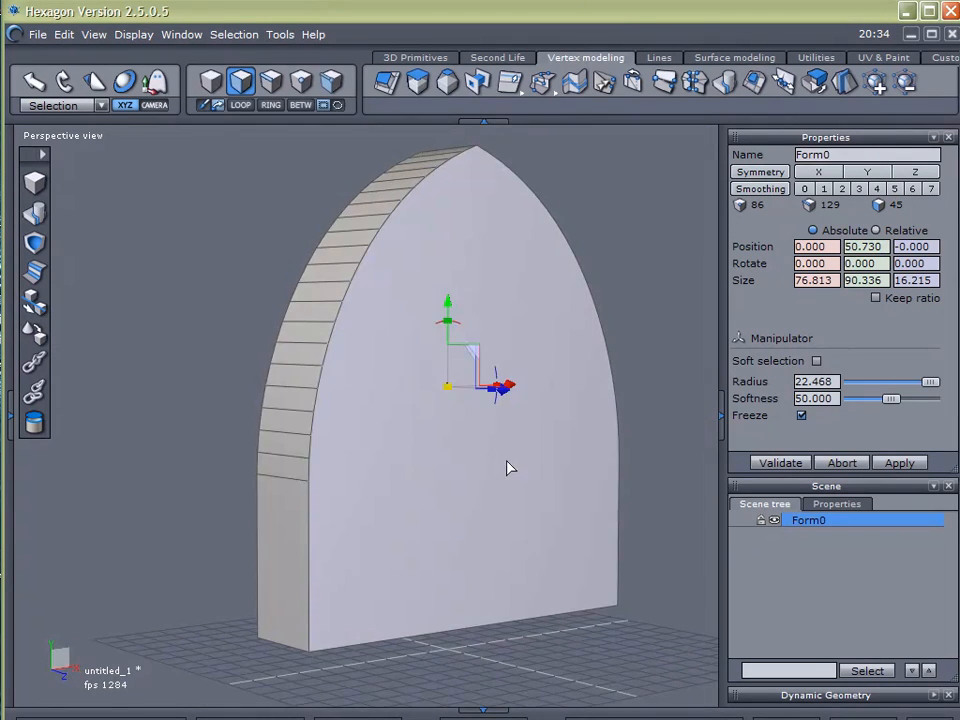
Step: Show the moulding profile reference image on the vertical side grid behind the arch
click(245, 90)
click(493, 274)
right_drag(685, 327, 162, 387)
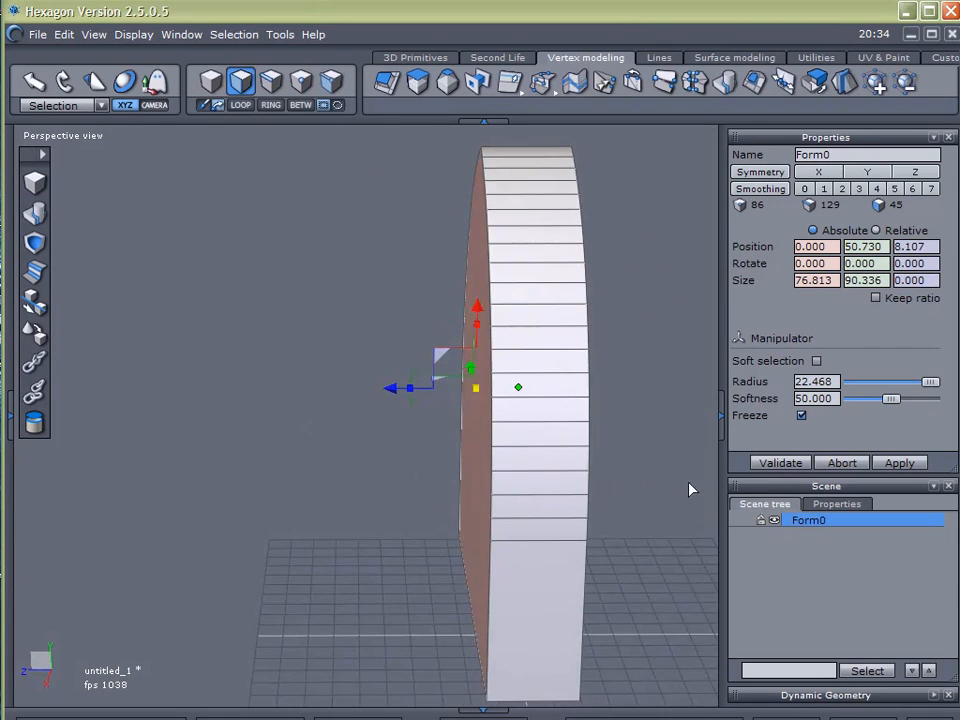
click(851, 508)
click(737, 605)
right_drag(640, 430, 581, 433)
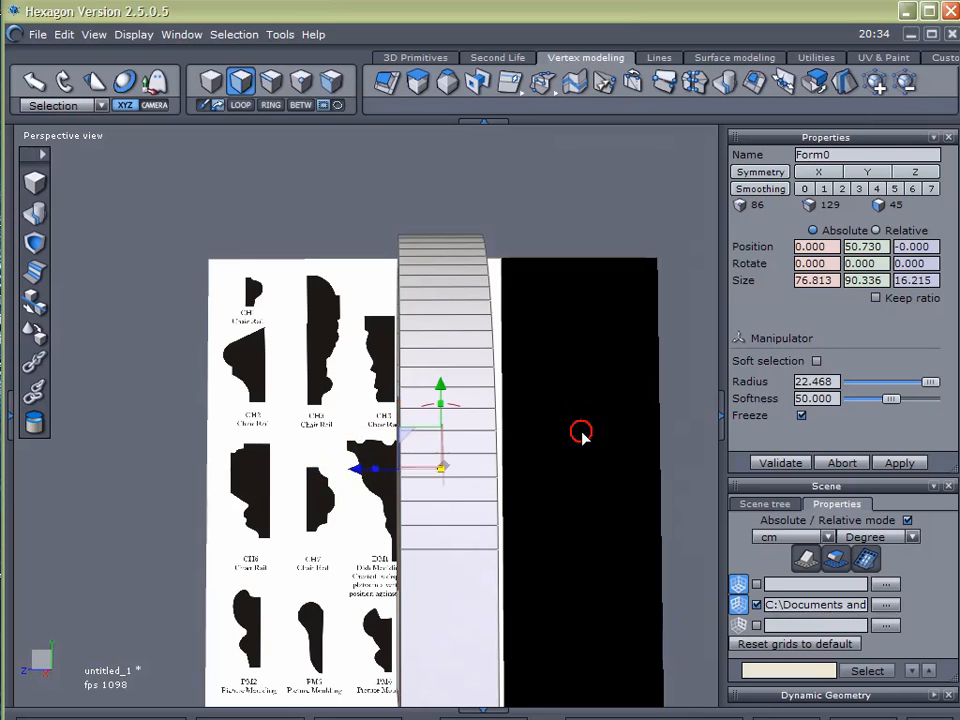
Step: Move the arch along Z to uncover the moulding profiles, placing its front face at about Z -6.532
drag(412, 436, 485, 432)
middle_drag(381, 431, 364, 357)
right_drag(364, 357, 486, 447)
click(463, 407)
right_drag(463, 407, 509, 549)
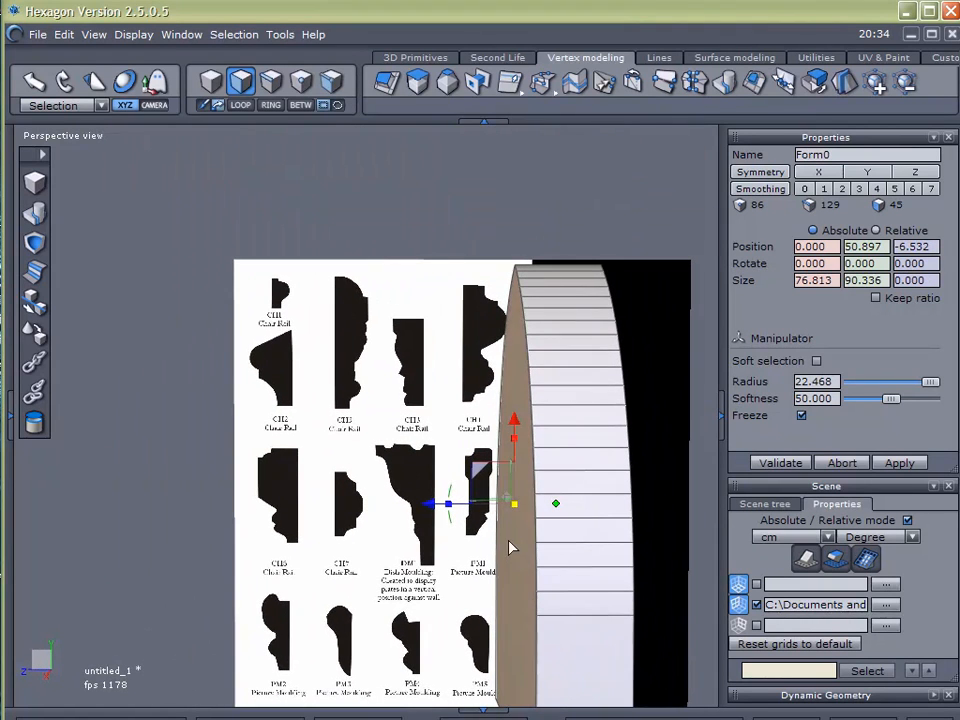
Step: Scale the arch down to about 34.657 wide by 40.758 high and move it beside the DM1 moulding profile
click(508, 519)
drag(556, 507, 440, 552)
drag(519, 468, 425, 525)
middle_drag(542, 523, 595, 445)
scroll(506, 360, up, 6)
mouse_move(565, 390)
middle_down()
mouse_move(575, 413)
mouse_move(580, 378)
middle_up()
right_drag(240, 491, 418, 479)
Step: Start a Sweep/Extrude on the arch's front face and enlarge the first section to a scale of about 1.105
click(418, 479)
right_drag(606, 522, 467, 531)
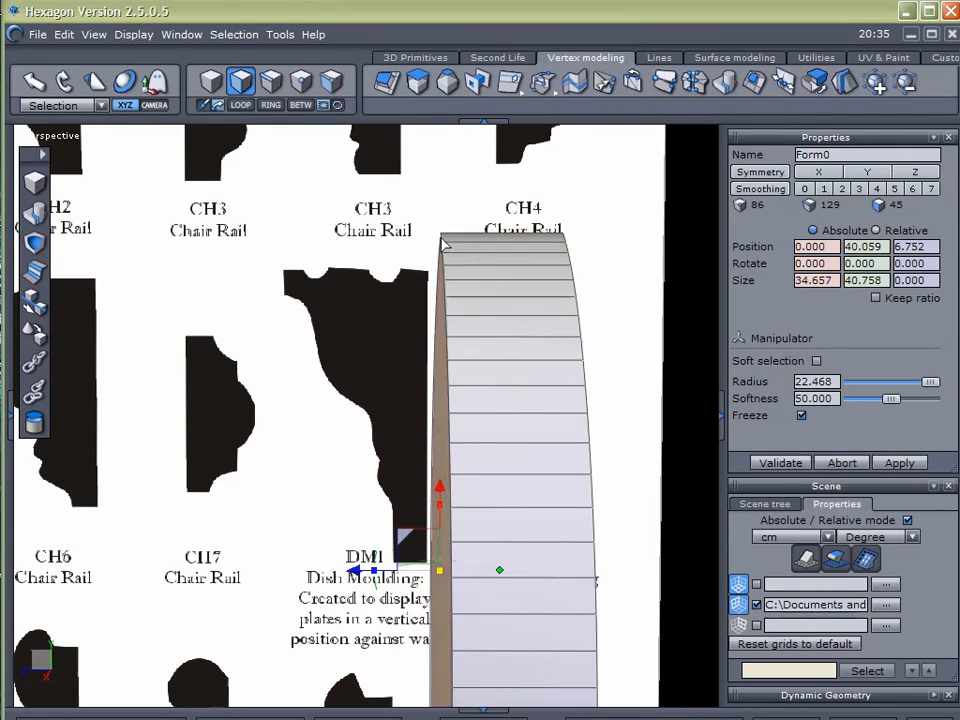
alt+drag(332, 338, 420, 350)
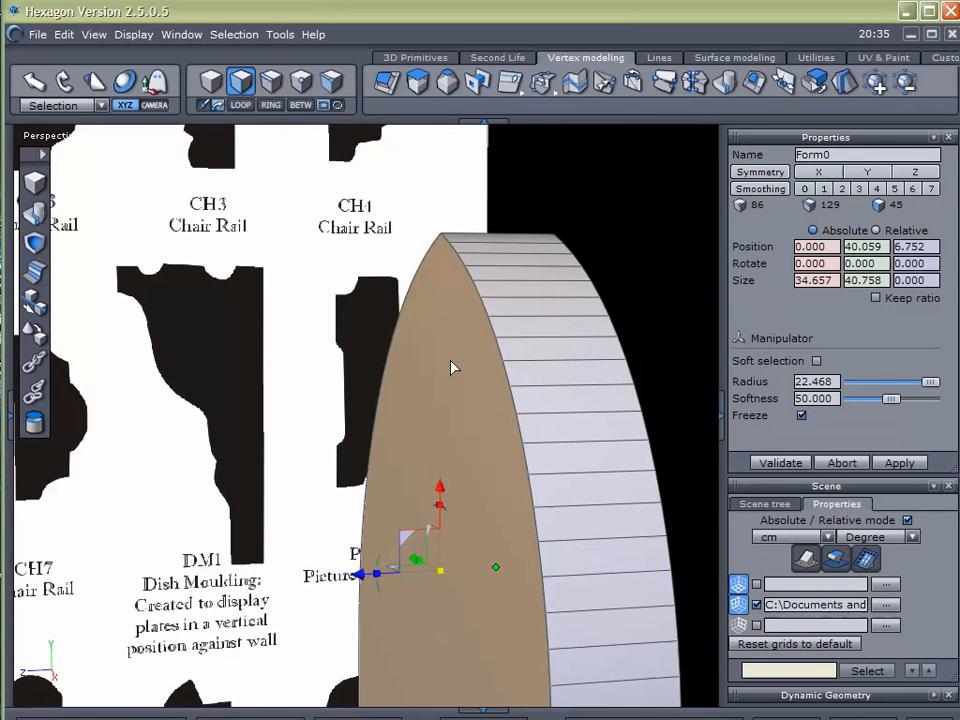
alt+drag(519, 444, 461, 461)
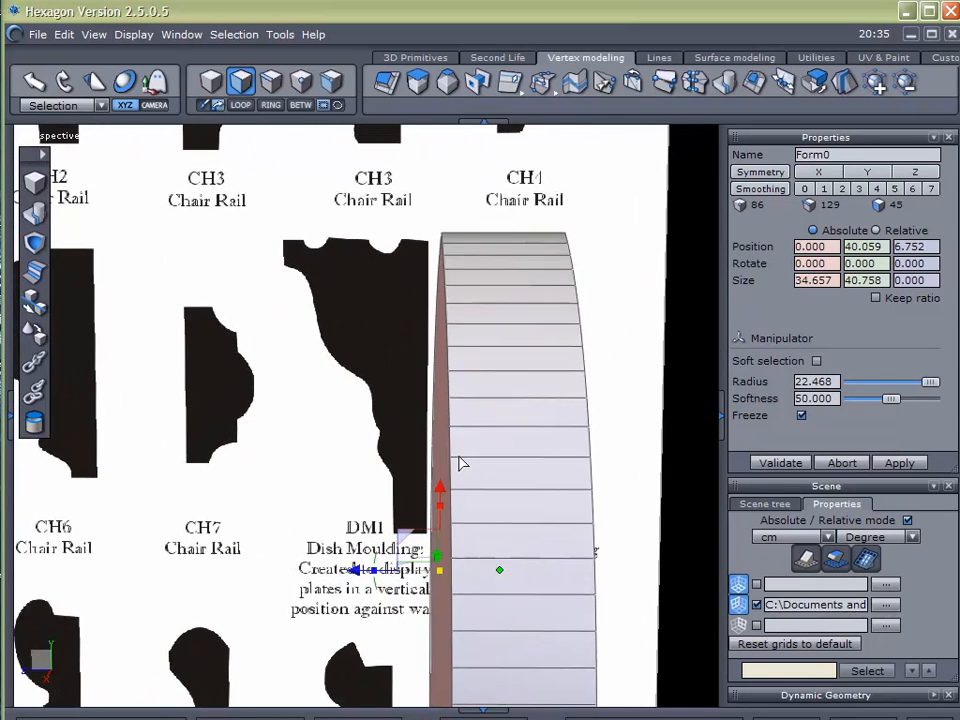
alt+drag(547, 375, 541, 375)
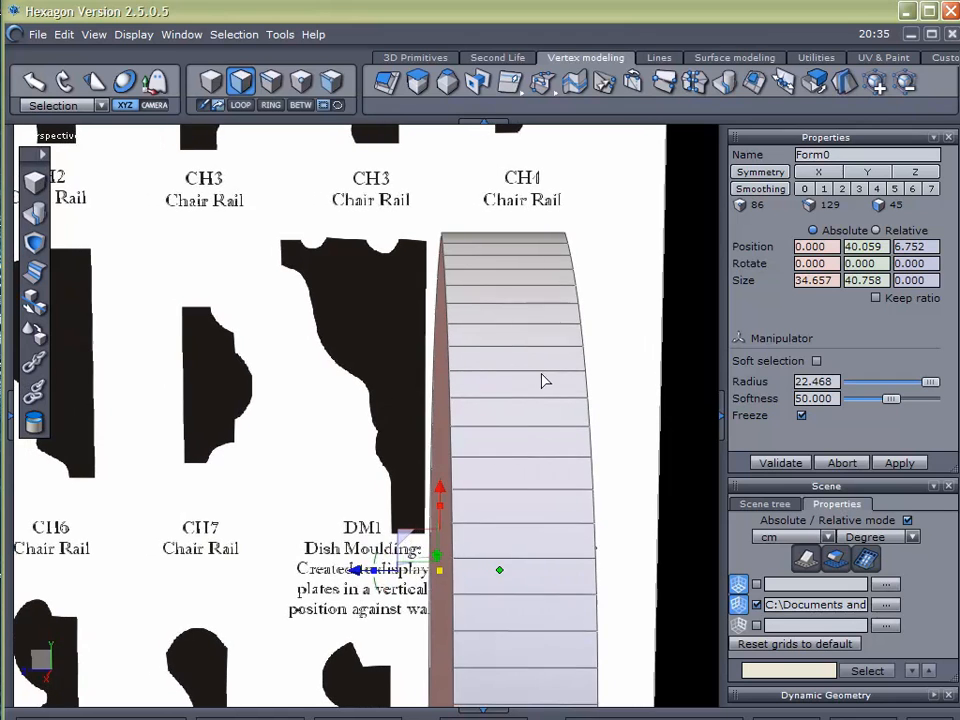
click(418, 83)
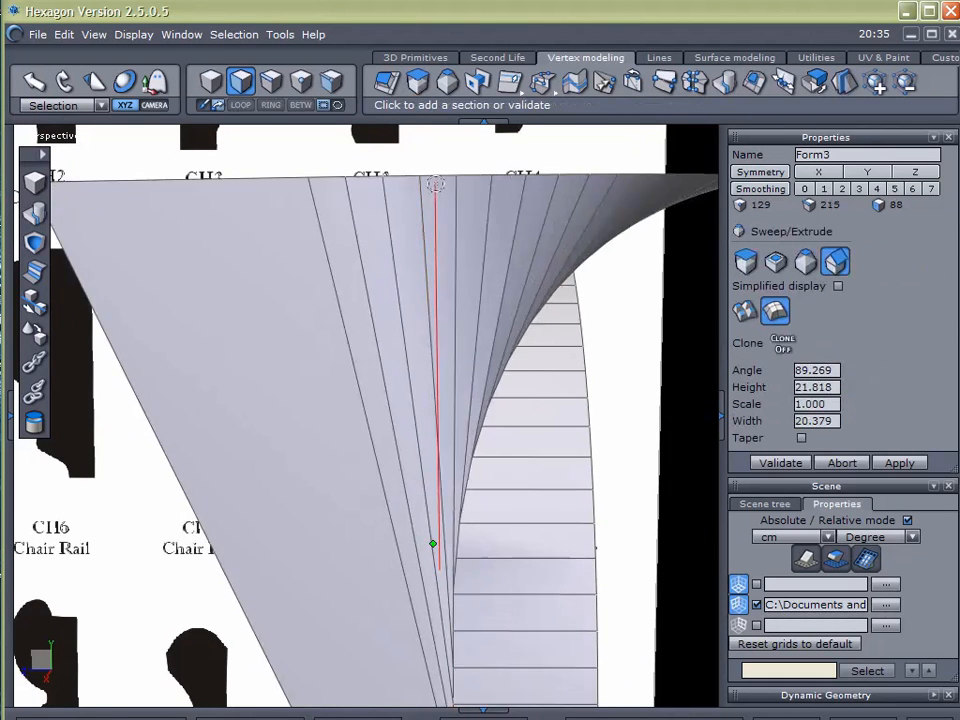
key(shift)
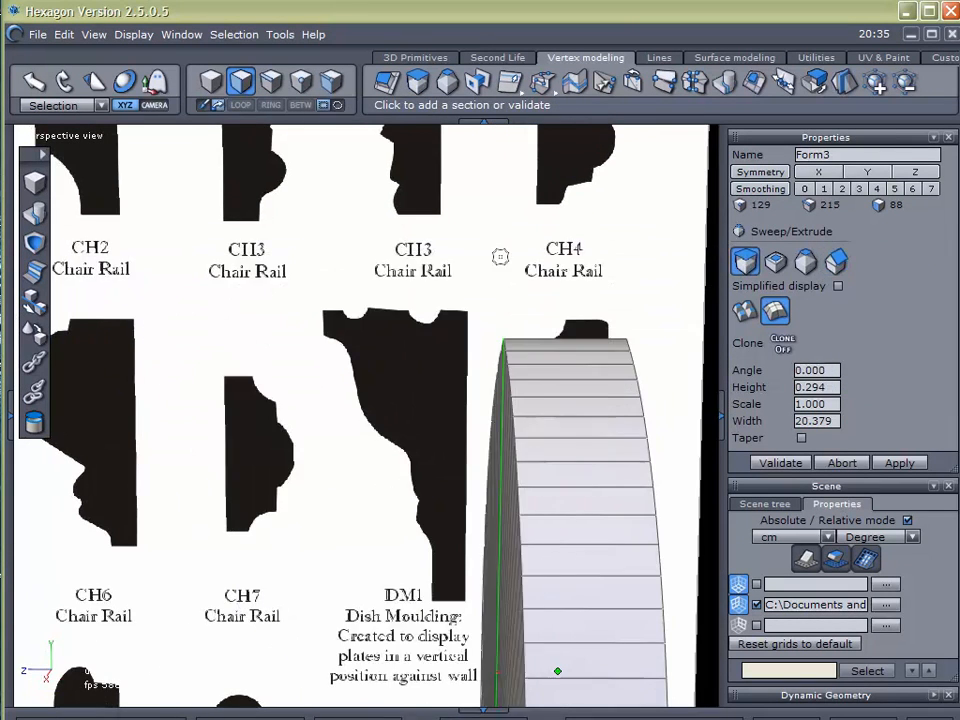
key(shift)
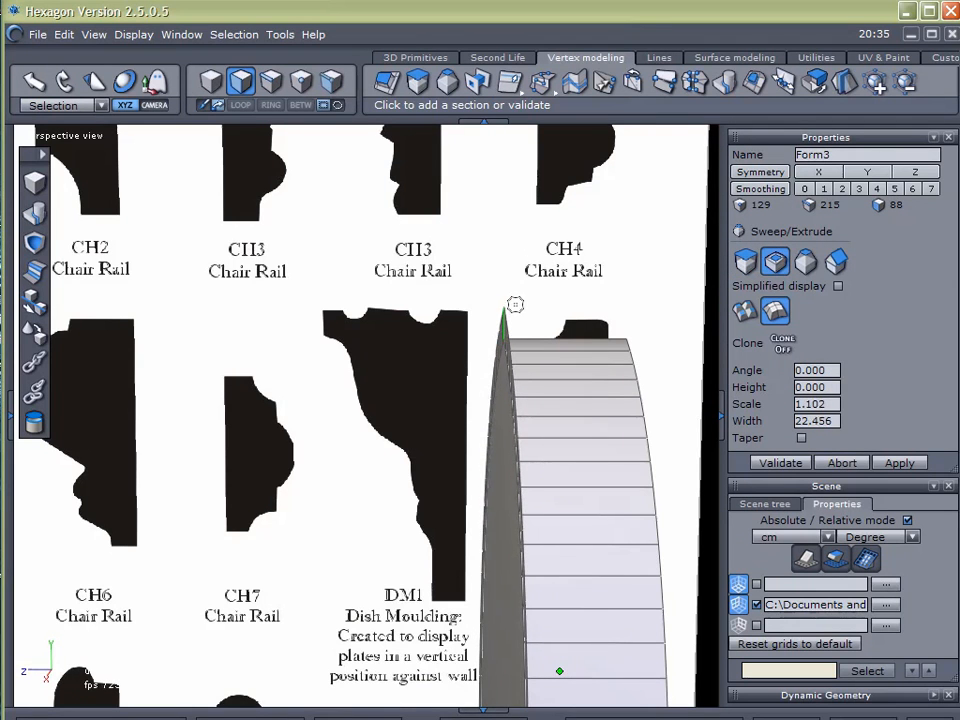
click(512, 302)
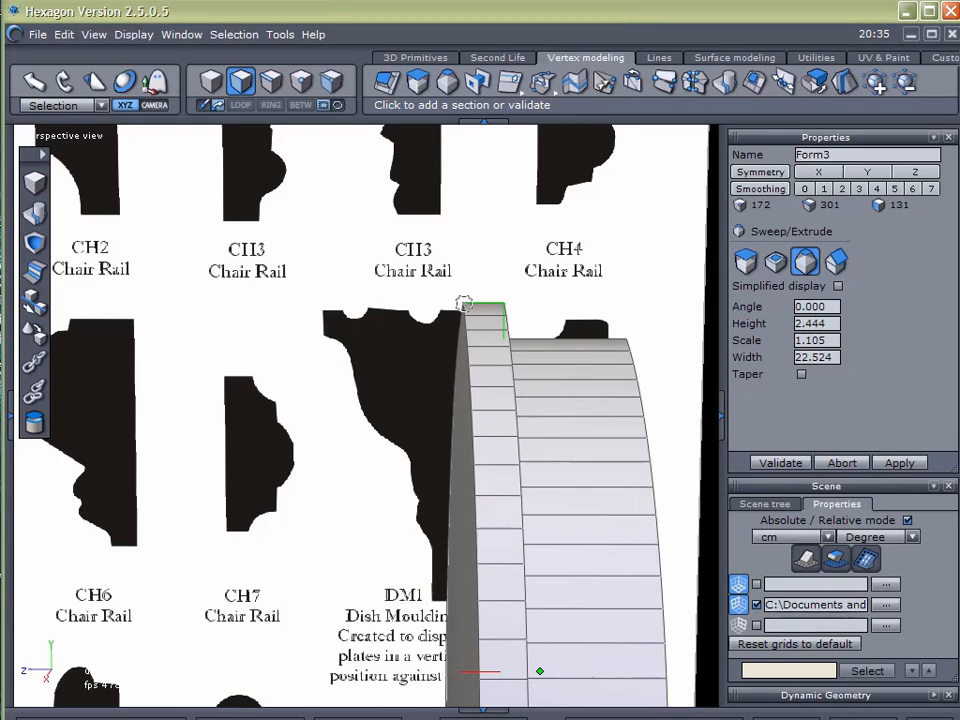
Step: Extend the extrusion forward into an outer rim, and step the front section back inward to a width of about 20.625
click(473, 303)
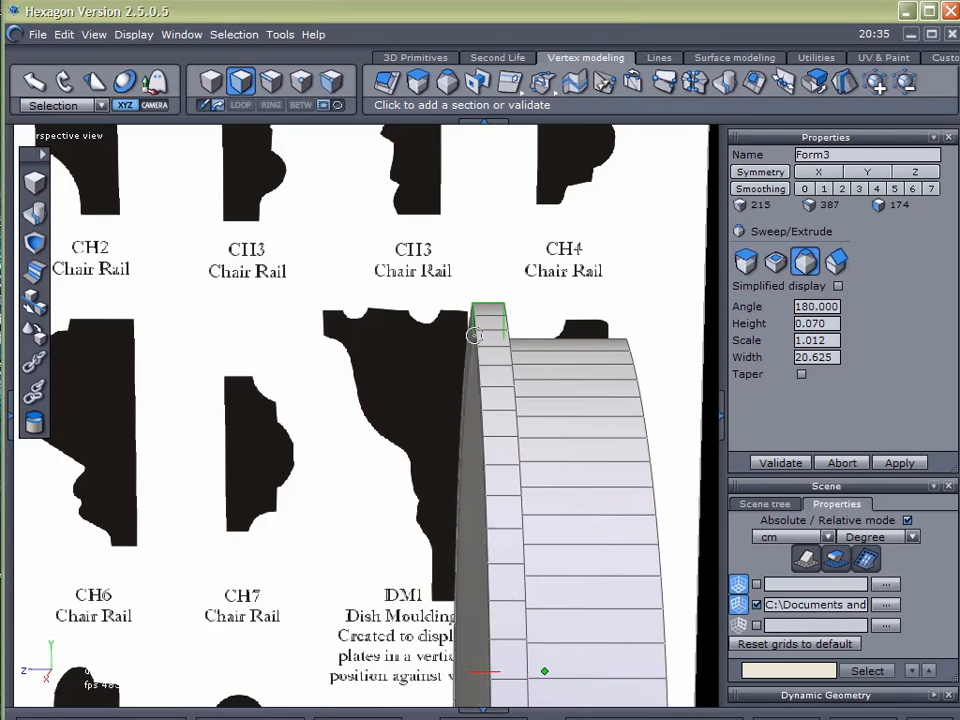
click(474, 335)
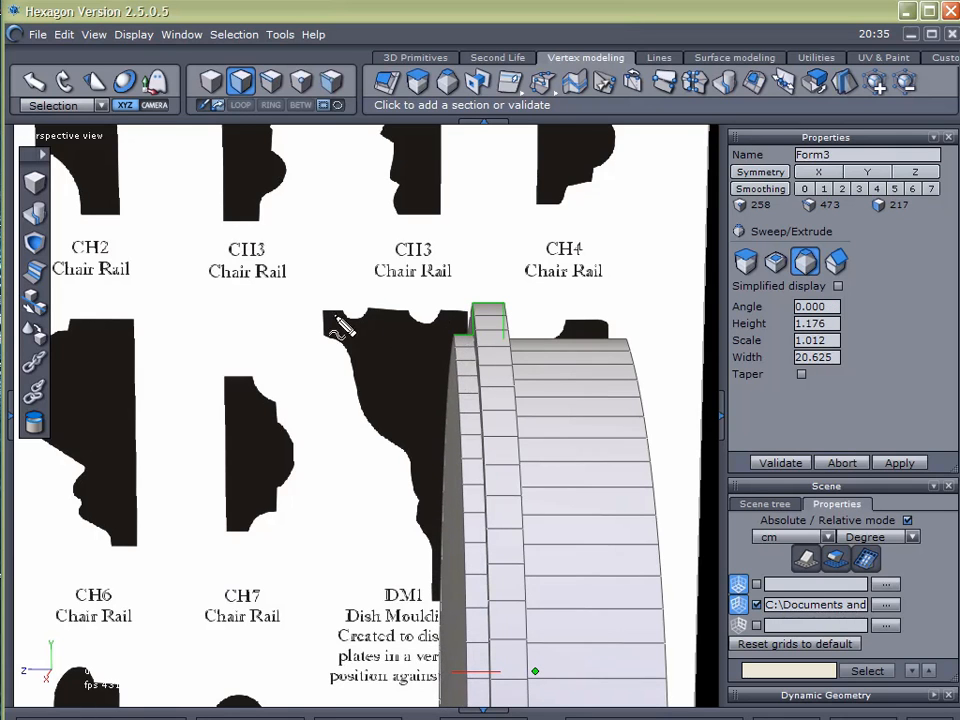
drag(327, 336, 443, 597)
key(Escape)
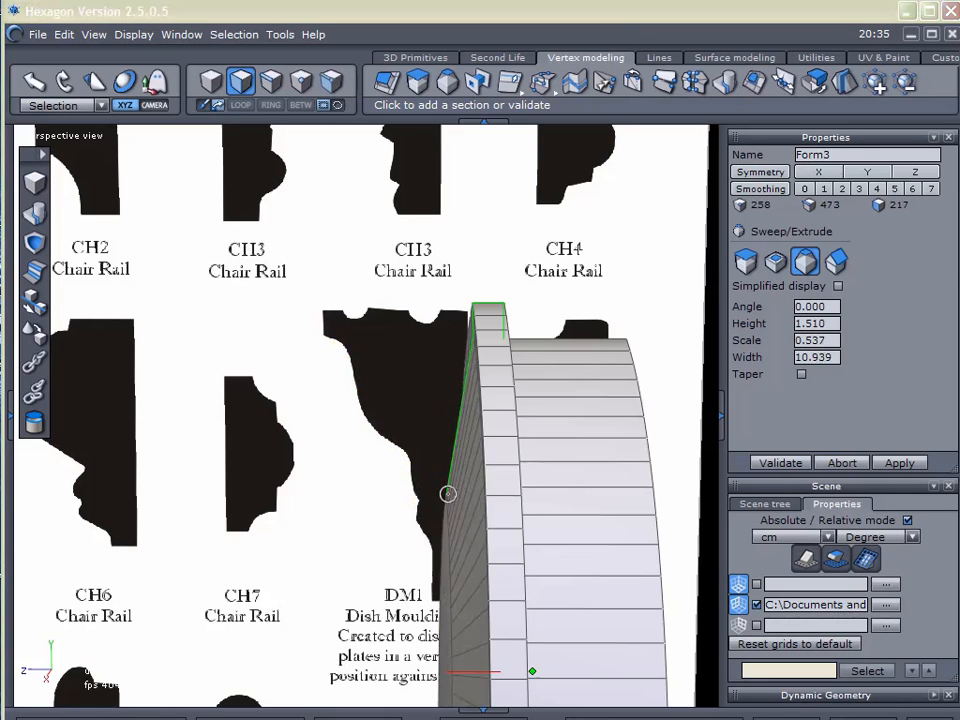
Step: Add a series of inward and backward extrusion sections inside the rim, following the upper curve of the DM1 profile
click(484, 337)
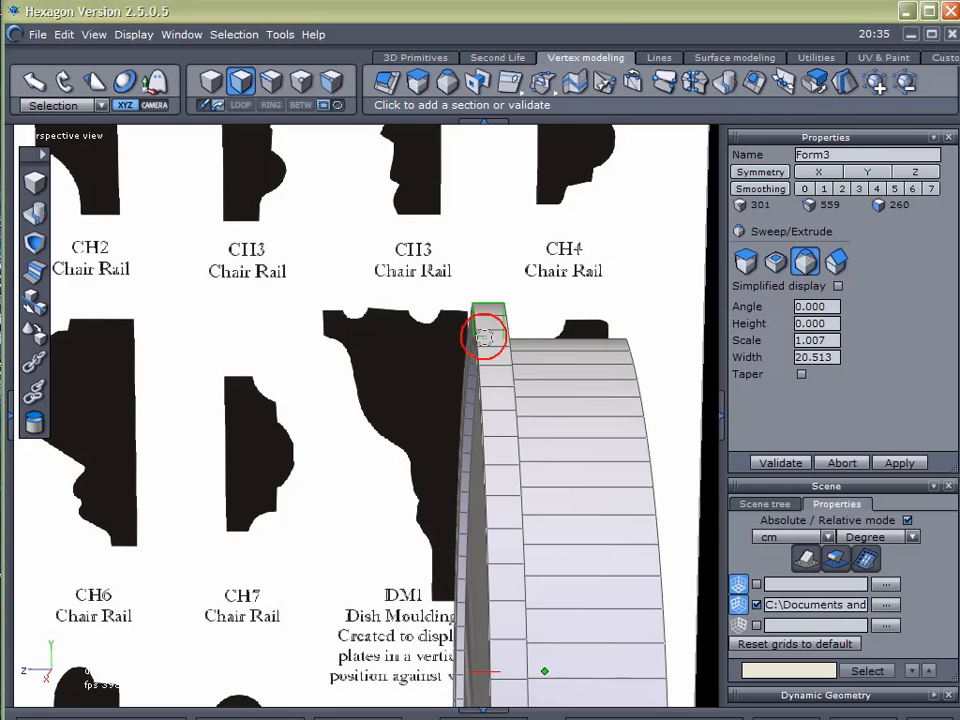
click(498, 352)
click(504, 372)
click(510, 409)
click(530, 420)
click(539, 426)
click(545, 436)
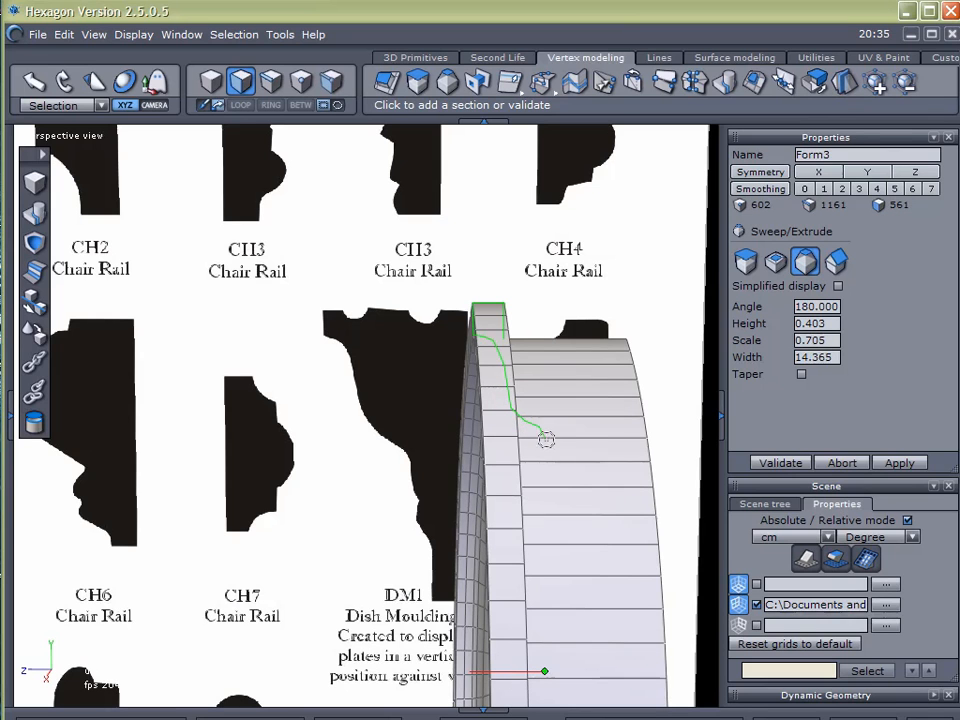
click(548, 446)
click(551, 456)
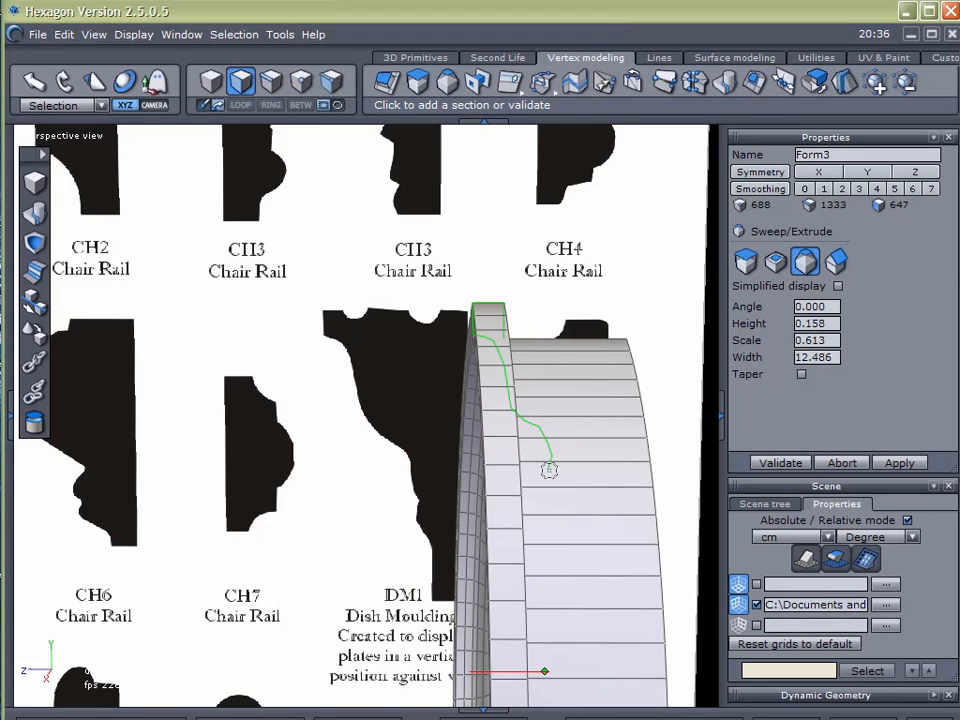
Step: Rework the last sections and continue them along the lower DM1 curve, finishing at an inner face about 17.073 wide by 20.079 high
scroll(557, 461, up, 2)
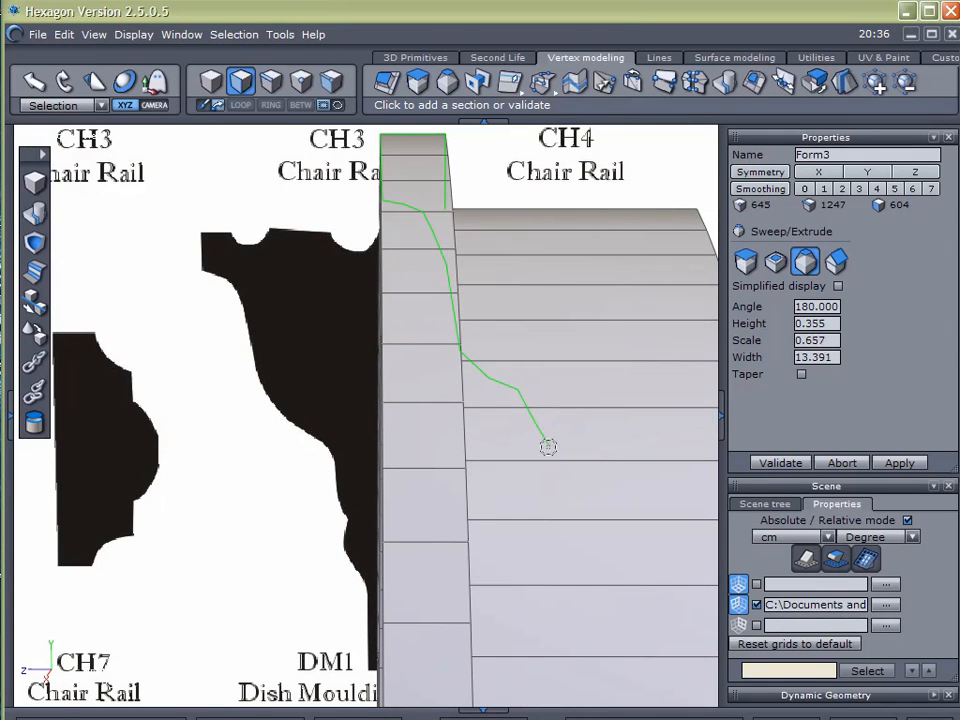
scroll(551, 447, down, 2)
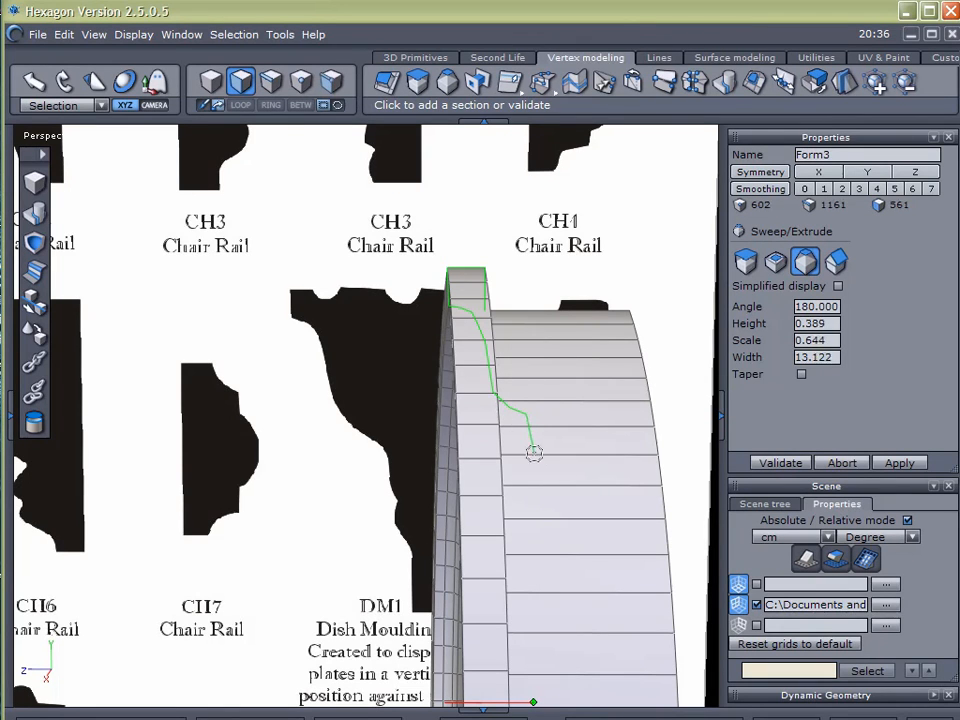
scroll(537, 456, up, 2)
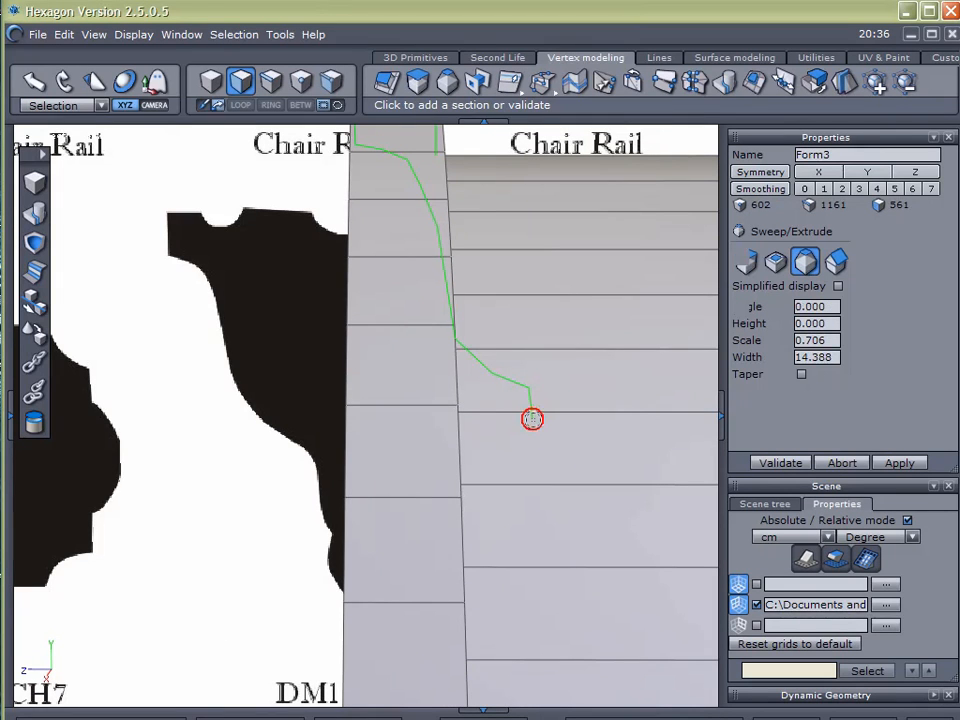
click(543, 485)
click(561, 516)
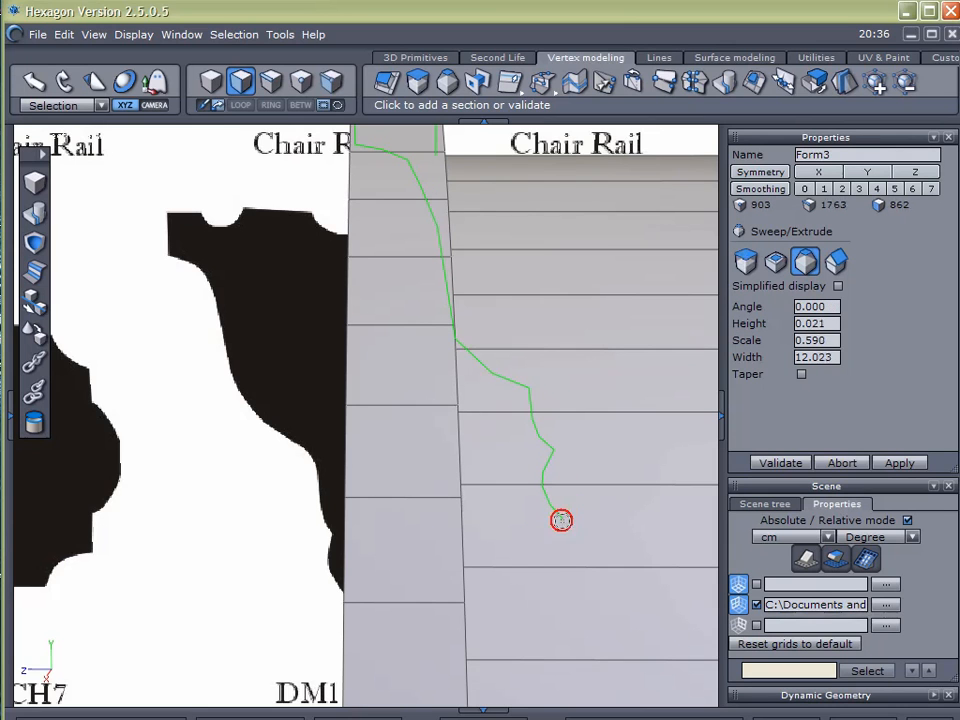
click(575, 523)
scroll(575, 523, down, 2)
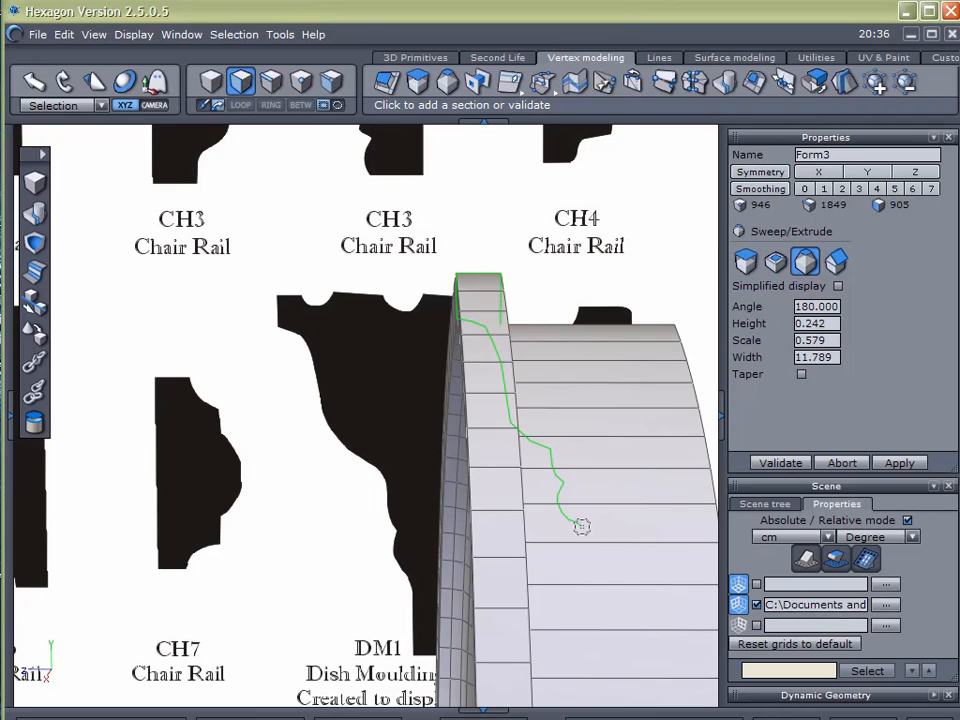
click(586, 549)
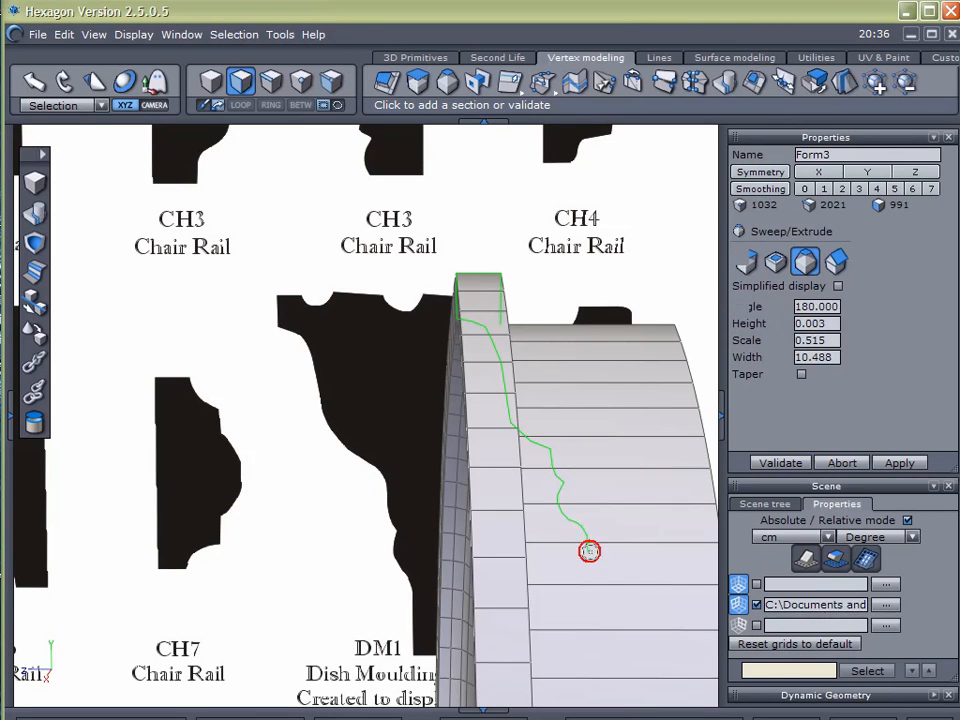
click(780, 463)
Step: Push the arch's flat inner face back and extrude it slightly deeper, ending at about Z 1.982
scroll(640, 485, down, 2)
right_drag(315, 520, 602, 480)
middle_drag(602, 480, 534, 359)
right_drag(233, 457, 459, 459)
scroll(456, 452, up, 4)
scroll(456, 458, down, 3)
click(373, 407)
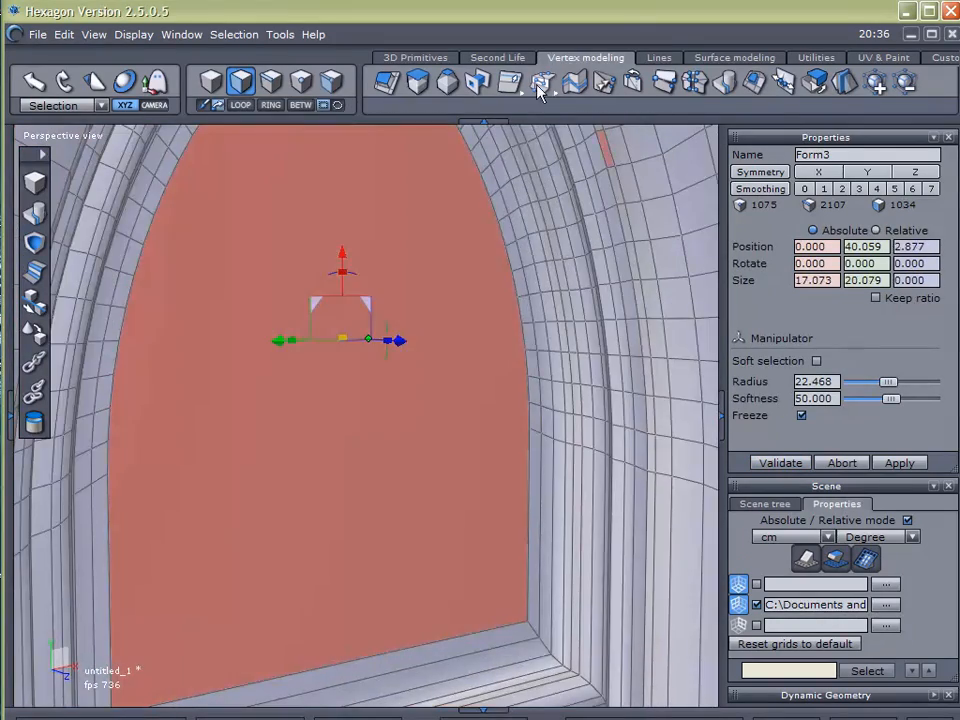
click(415, 83)
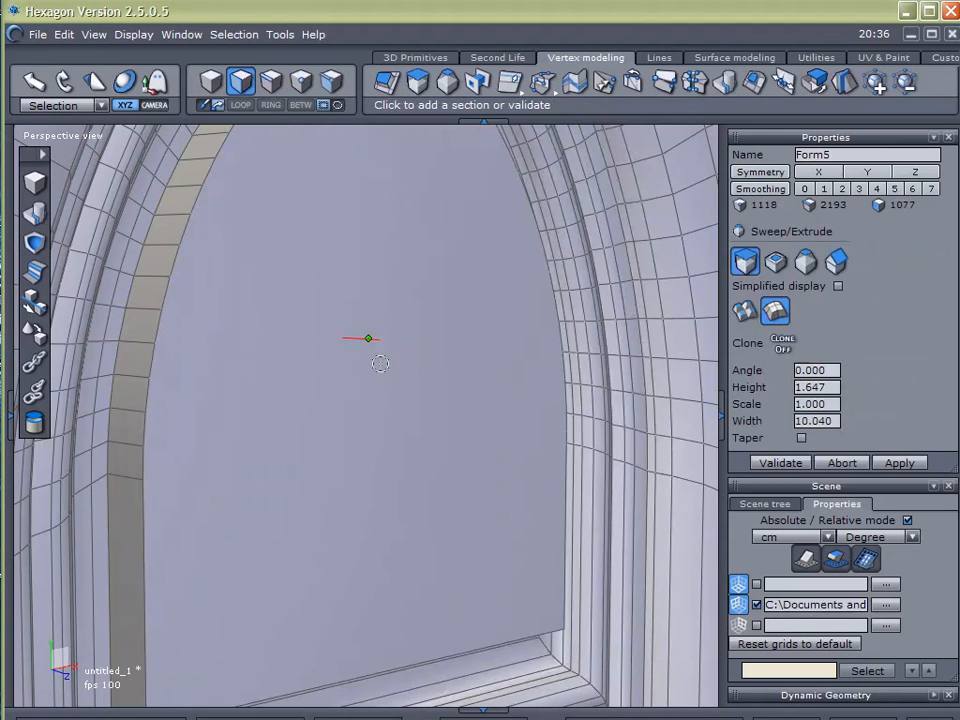
click(842, 463)
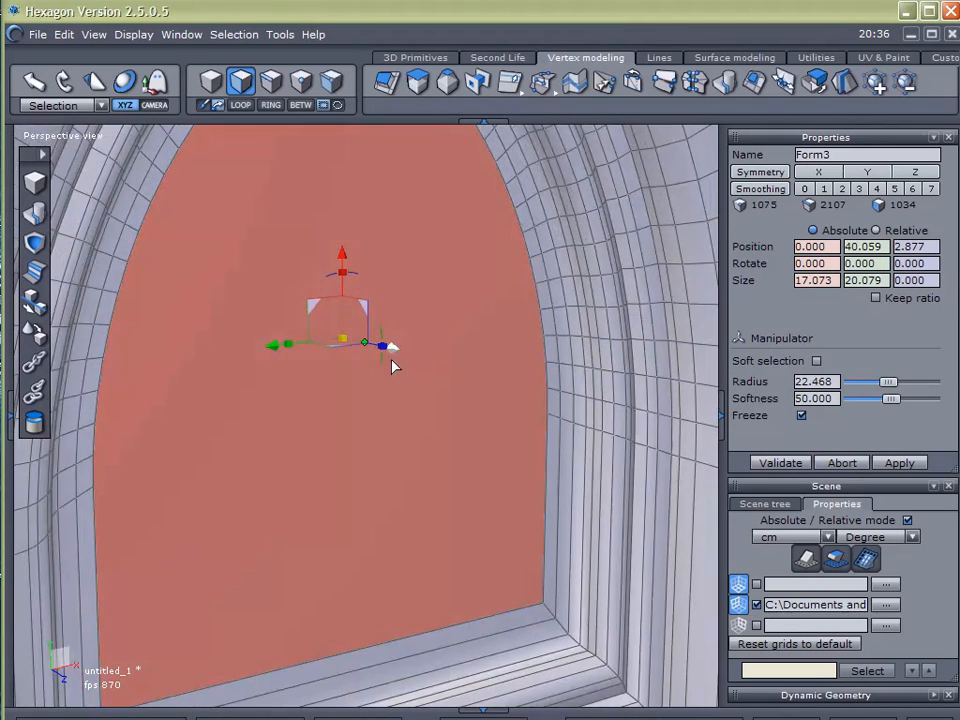
drag(386, 345, 435, 274)
click(434, 88)
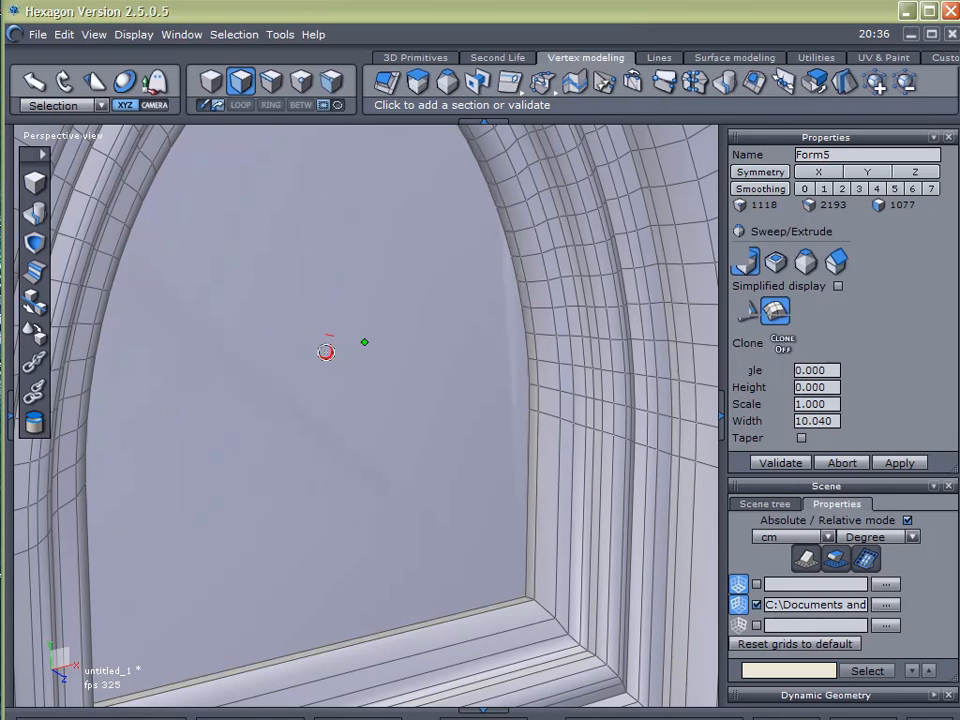
click(780, 463)
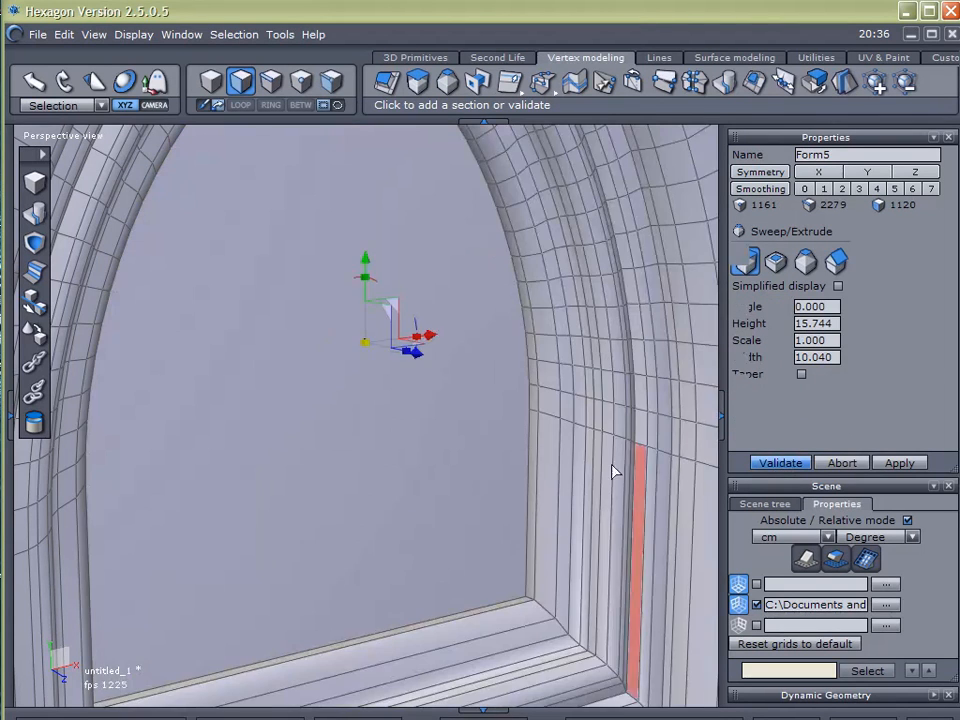
Step: Deselect the arch and examine its smooth-shaded moulding from several angles and distances
click(787, 502)
scroll(598, 458, down, 4)
mouse_move(598, 458)
right_down()
mouse_move(525, 406)
mouse_move(592, 461)
right_up()
click(792, 545)
right_drag(625, 538, 544, 517)
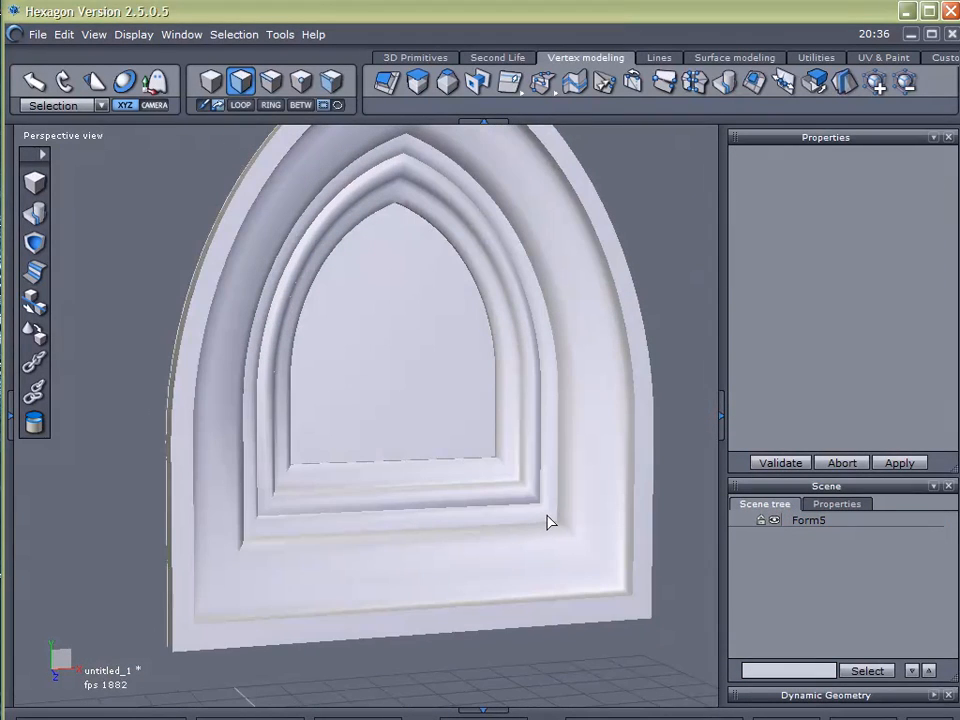
right_drag(619, 434, 660, 512)
click(837, 504)
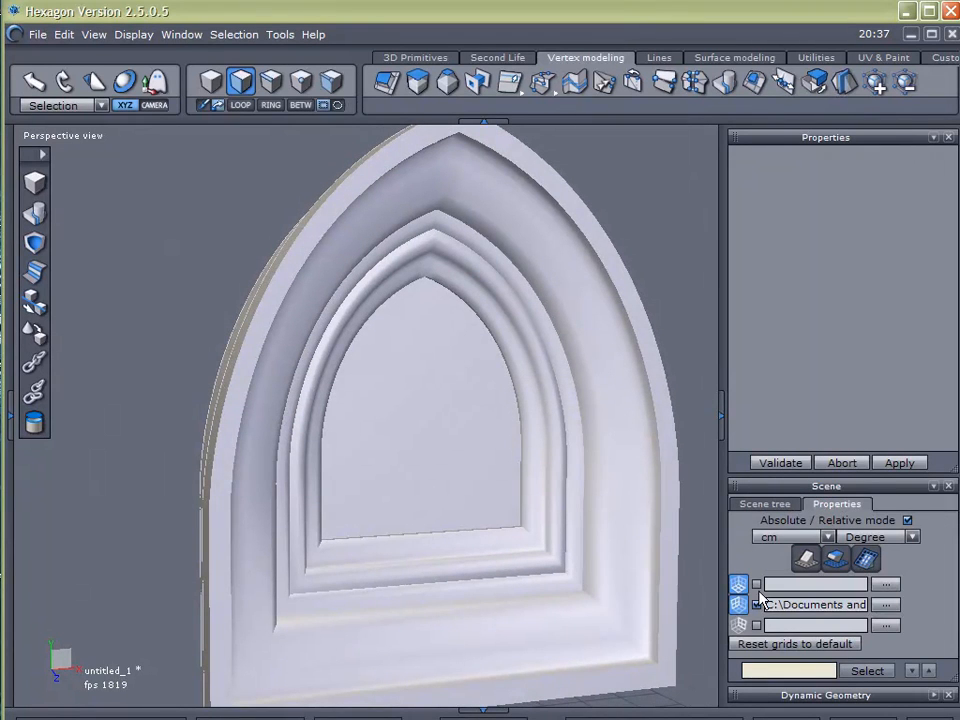
click(765, 504)
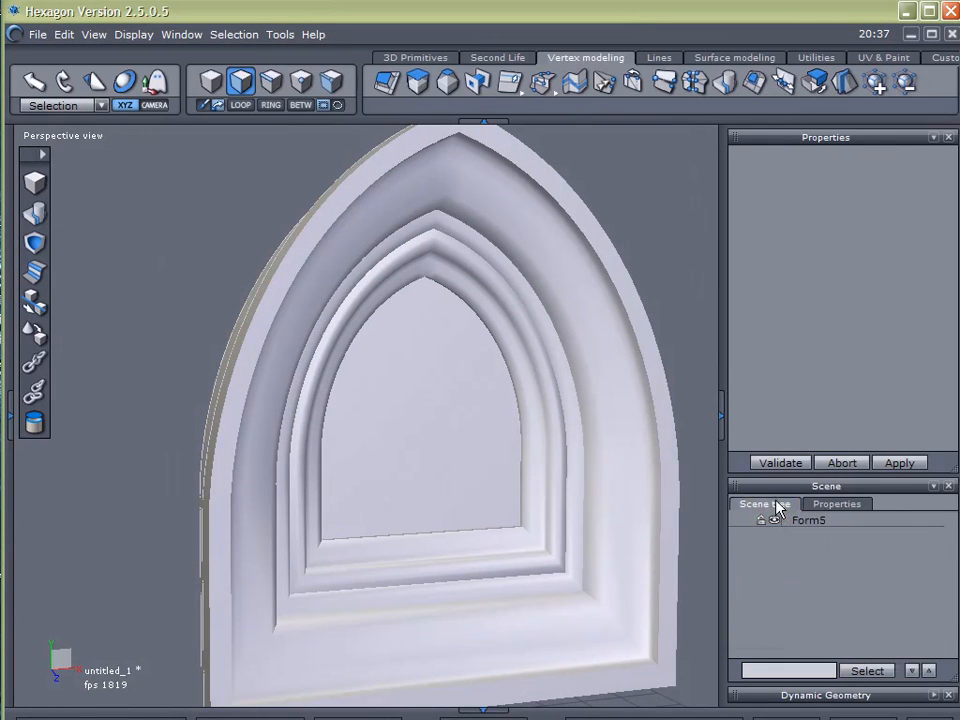
scroll(602, 515, down, 4)
right_drag(574, 480, 510, 437)
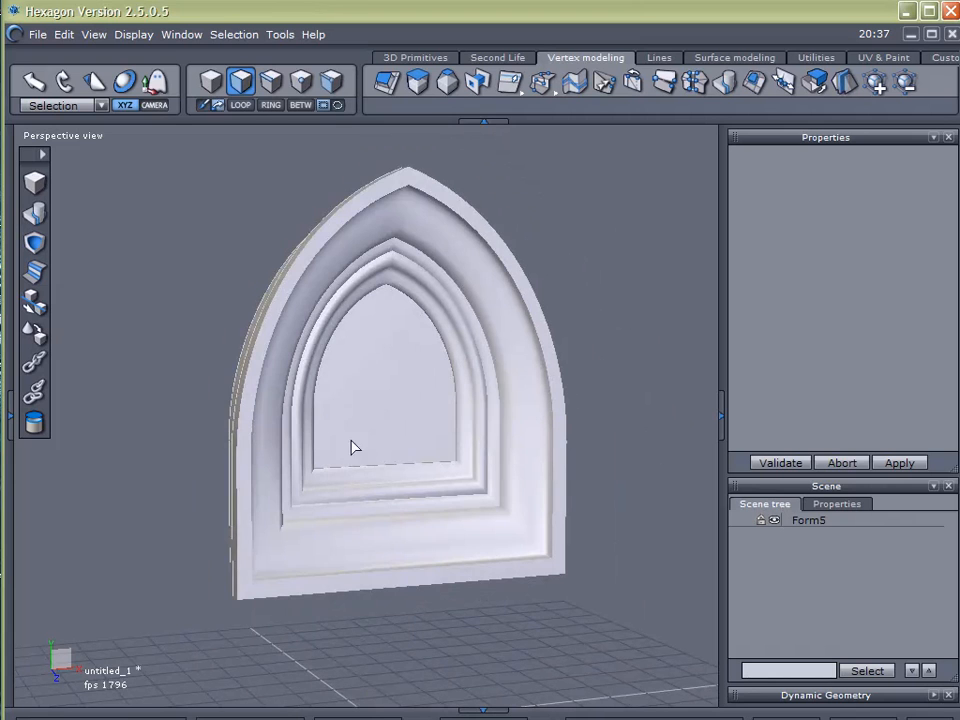
double_click(536, 504)
right_drag(414, 497, 237, 553)
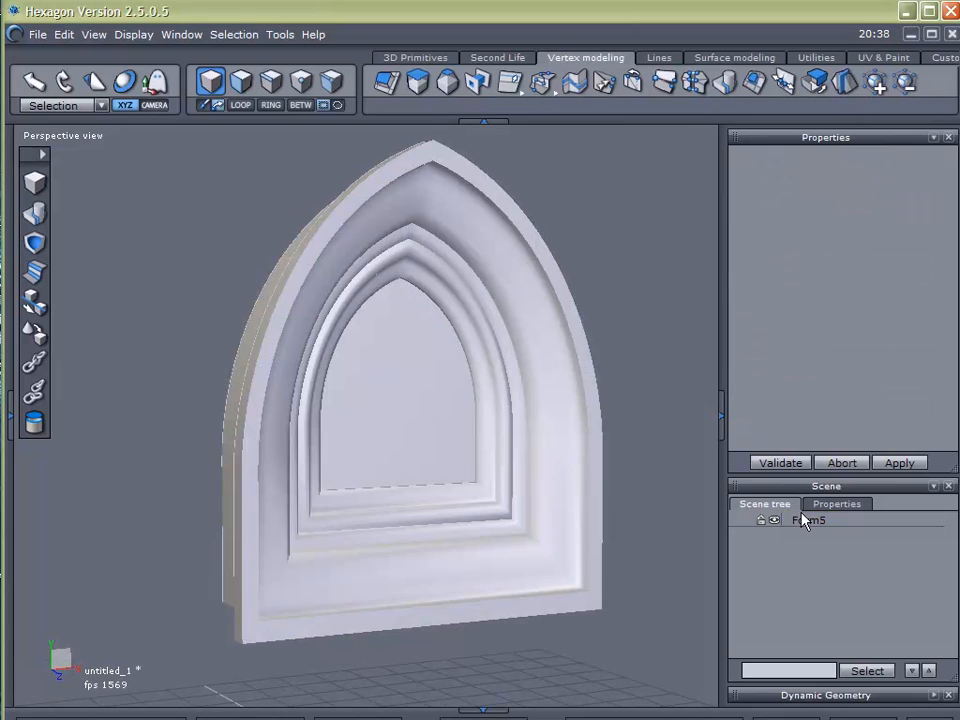
Step: Dissociate the flat inner face of the arch into a separate object and name it Glass
click(797, 520)
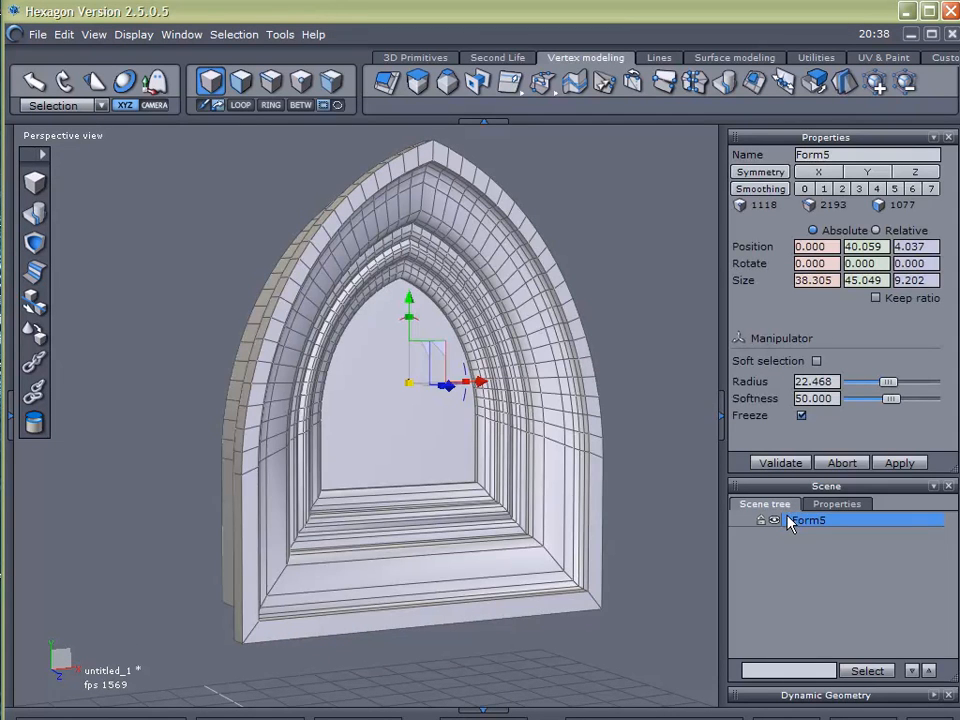
click(238, 83)
click(364, 390)
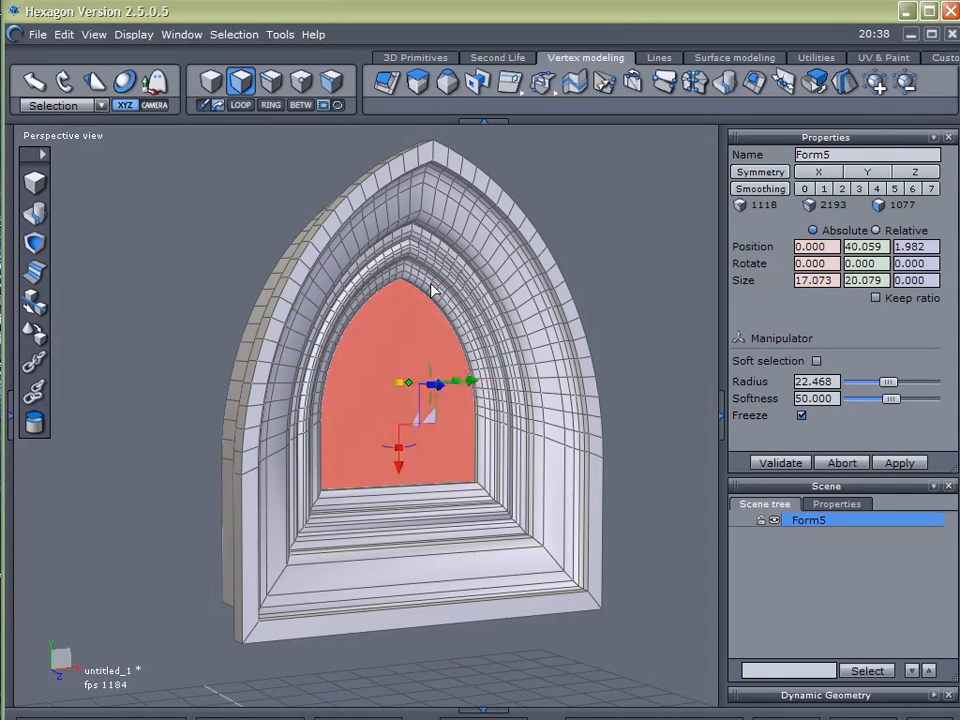
click(812, 86)
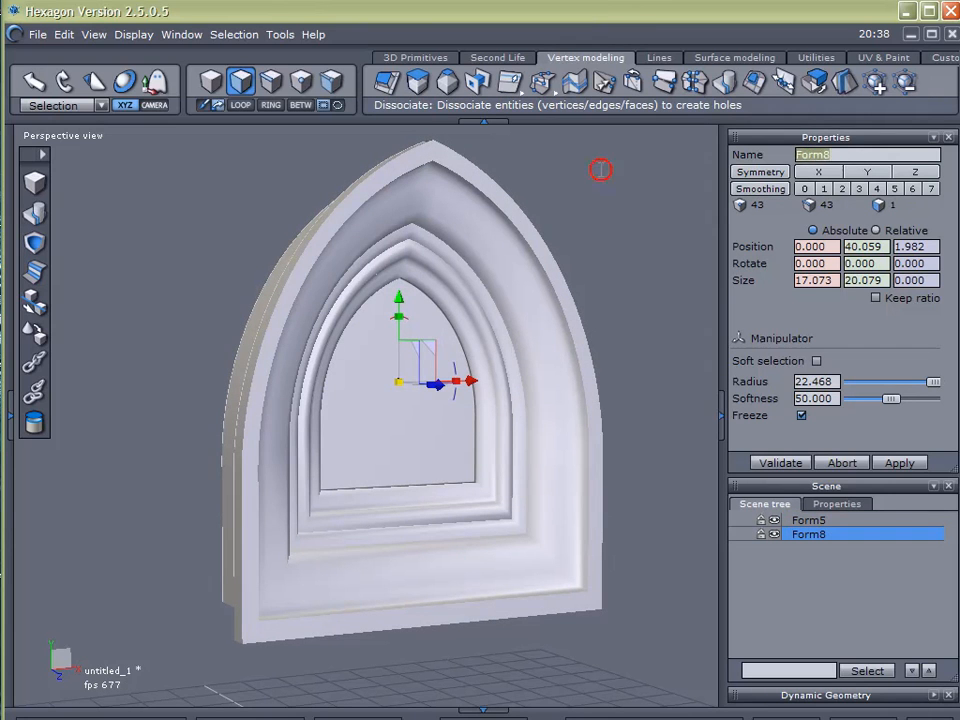
text(Glass)
key(Return)
Step: Rename the remaining arch frame Window and group it with the Glass object
click(805, 520)
drag(844, 155, 639, 163)
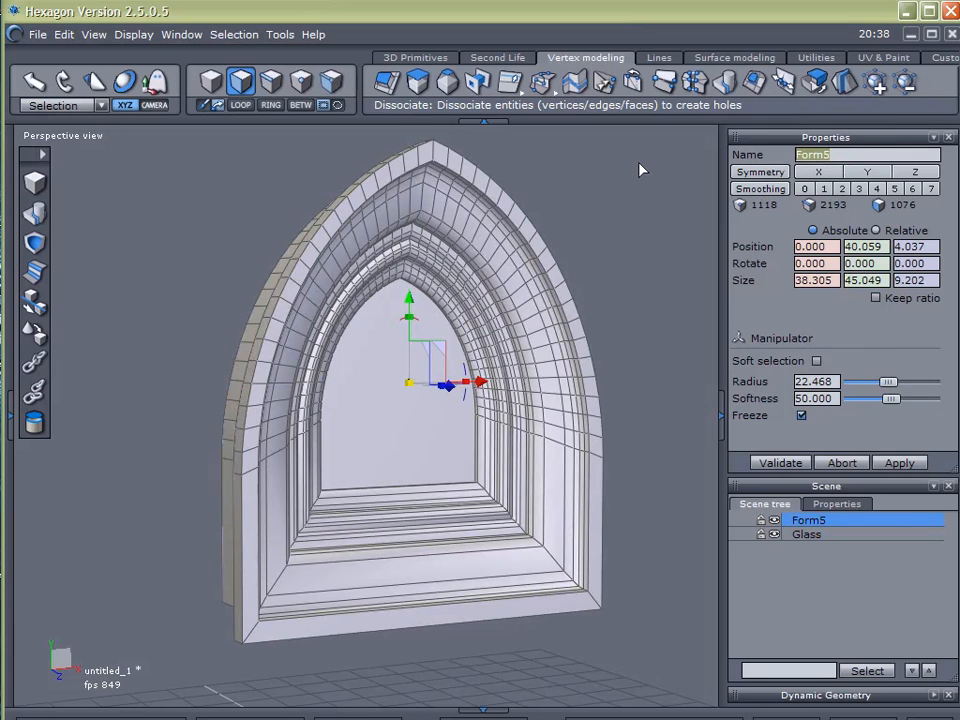
text(Window)
key(Return)
shift+click(788, 536)
click(38, 364)
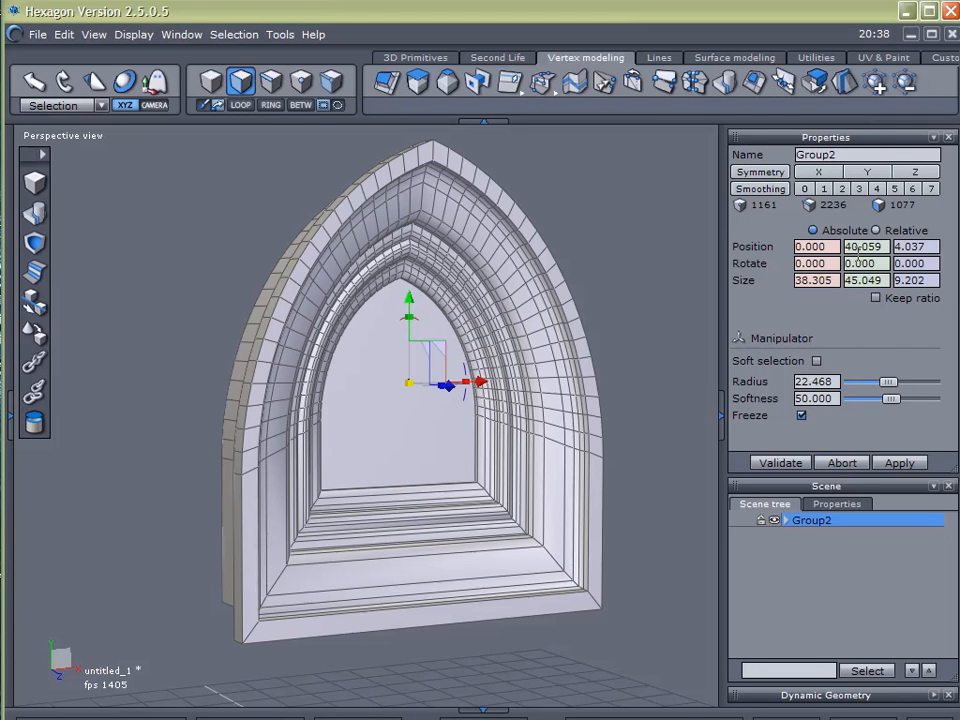
Step: Set the window group's Y and Z positions to 0 so it is centred on the origin
drag(886, 246, 760, 249)
text(0)
key(Return)
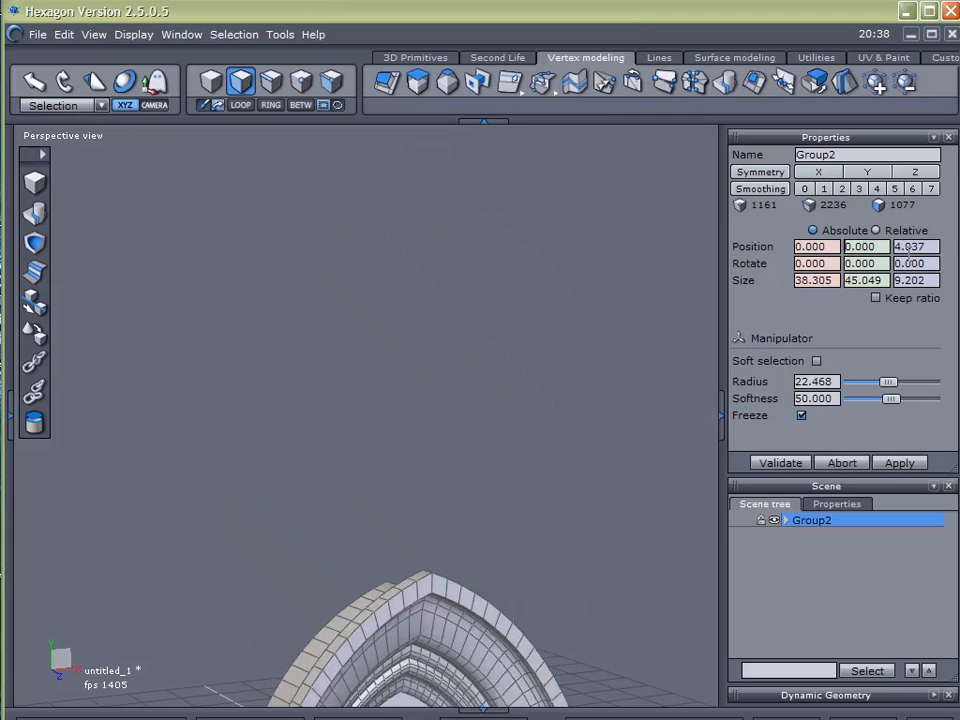
drag(929, 246, 800, 240)
text(0)
key(Return)
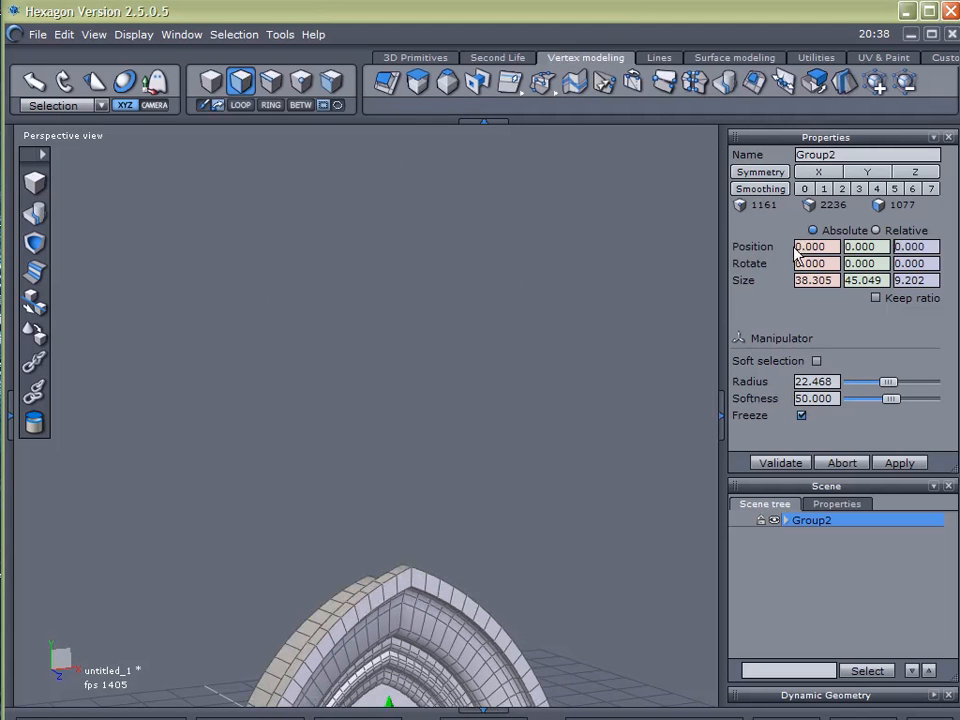
Step: Create an upright grid primitive at the window, about 218 by 174, with 15 divisions in both U and V
scroll(564, 442, down, 4)
middle_drag(562, 549, 418, 507)
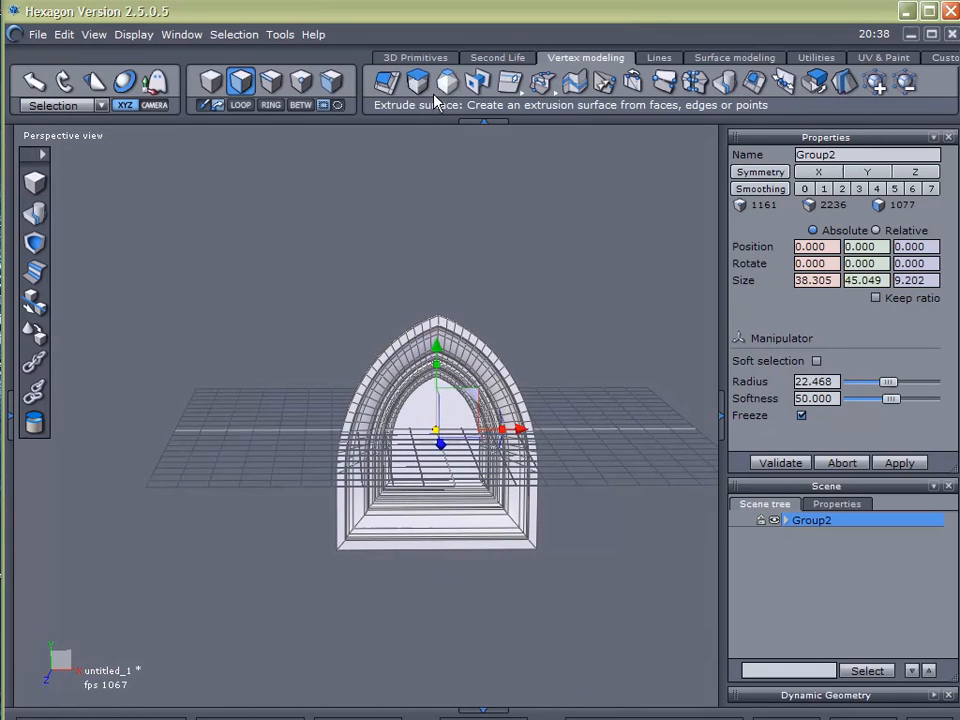
click(415, 58)
click(477, 82)
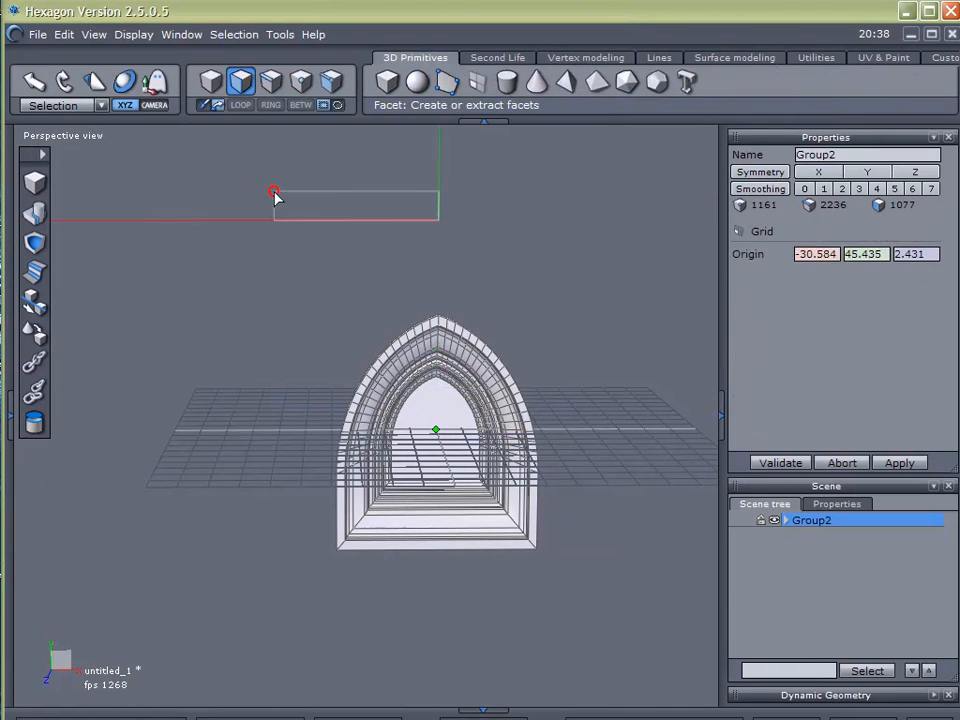
click(275, 192)
click(348, 255)
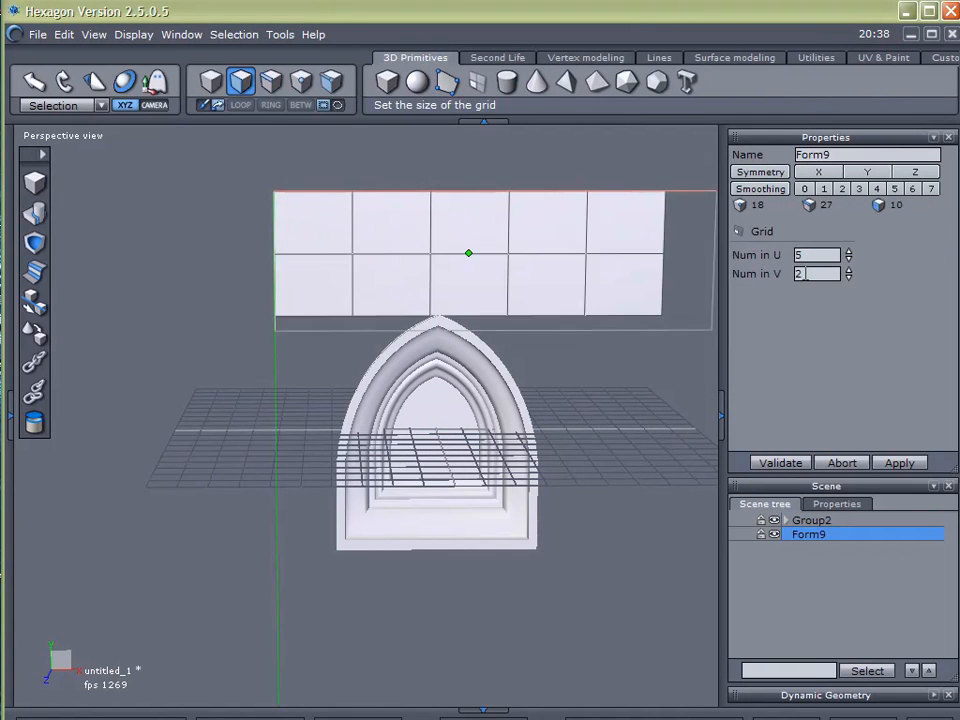
click(667, 260)
drag(802, 256, 753, 270)
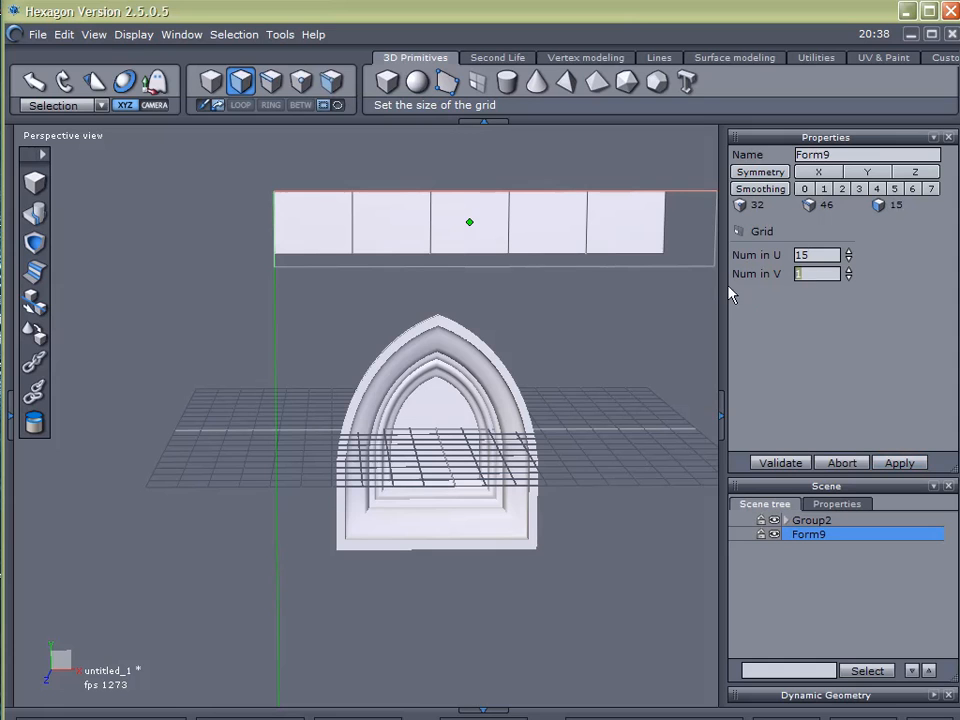
text(5)
key(Return)
click(779, 463)
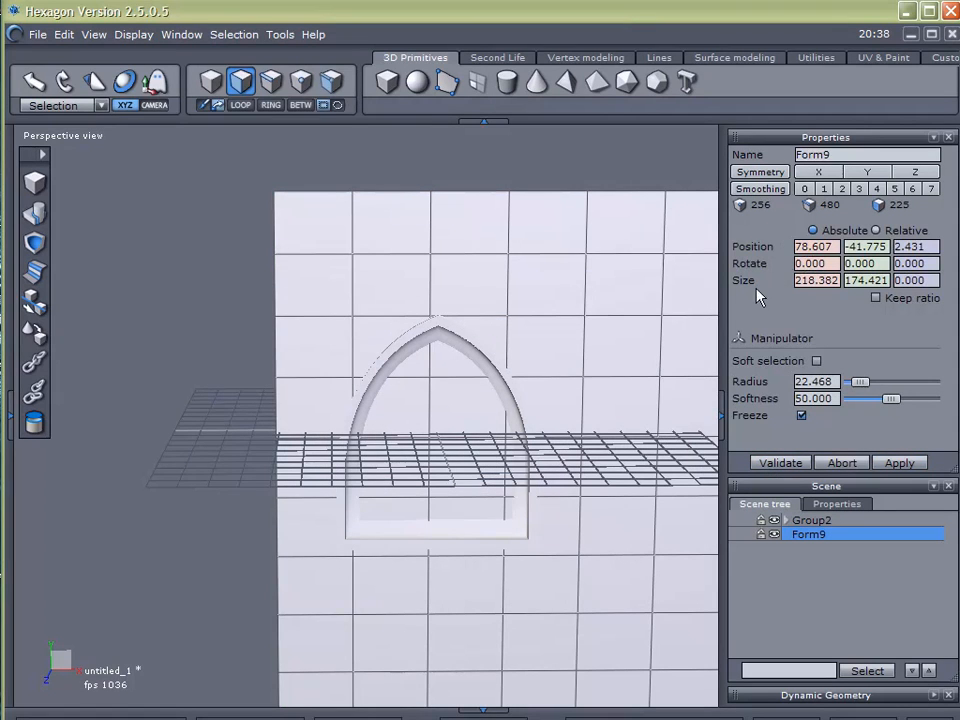
Step: Set the new grid's X and Y sizes to 100 each
drag(836, 280, 757, 289)
text(100)
key(Return)
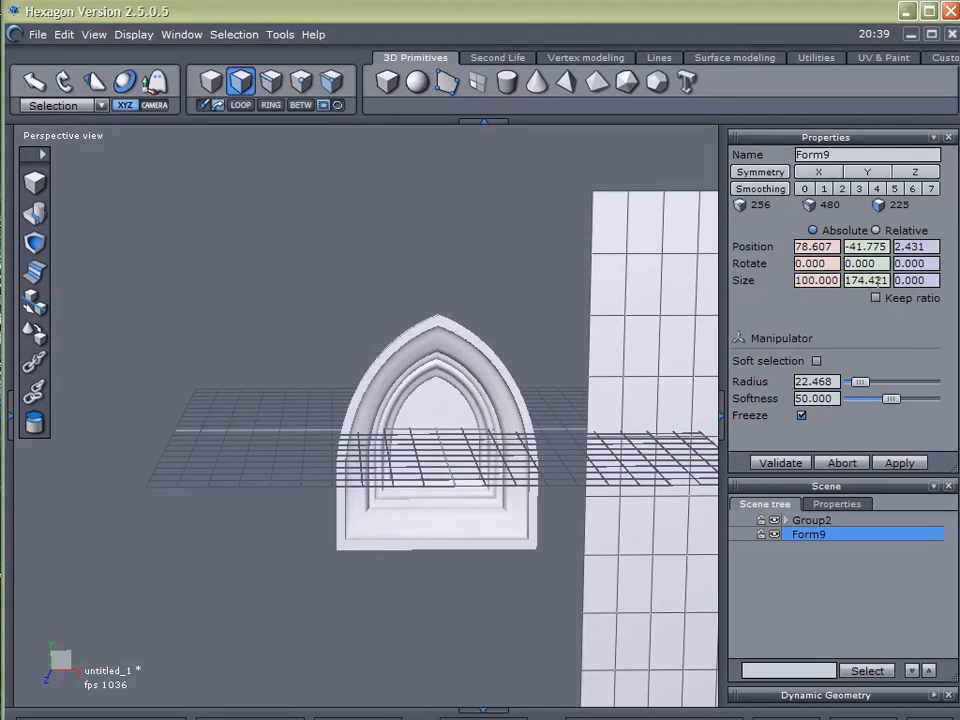
drag(888, 281, 820, 279)
text(100)
key(Return)
Step: Move the grid onto the window and set its X, Y and Z positions to 0
scroll(630, 455, down, 5)
middle_drag(606, 508, 347, 435)
drag(531, 443, 310, 331)
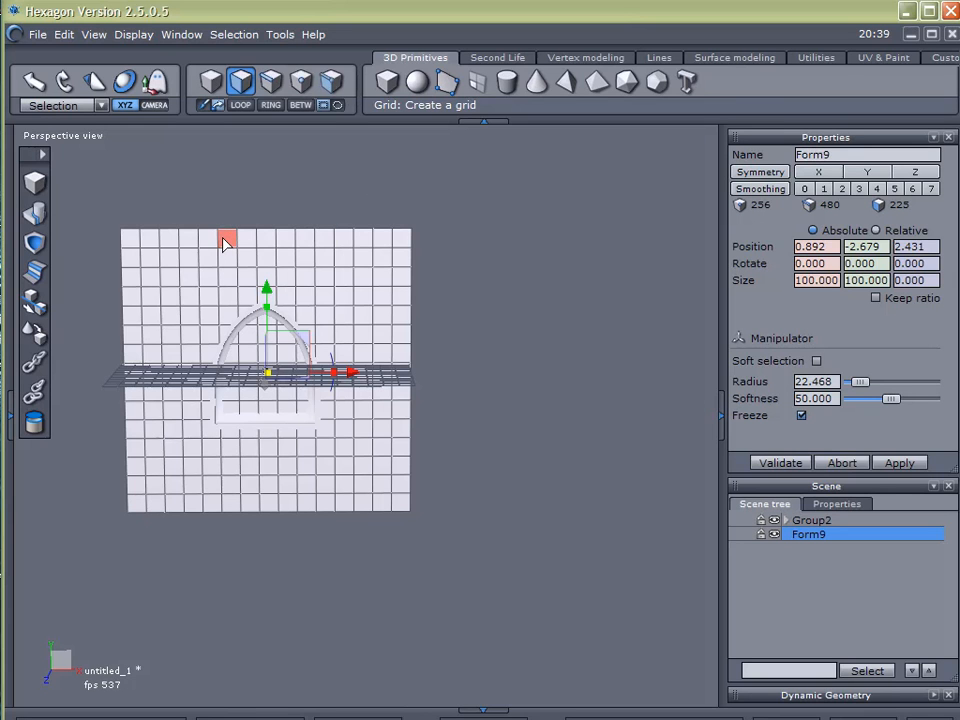
scroll(253, 247, up, 5)
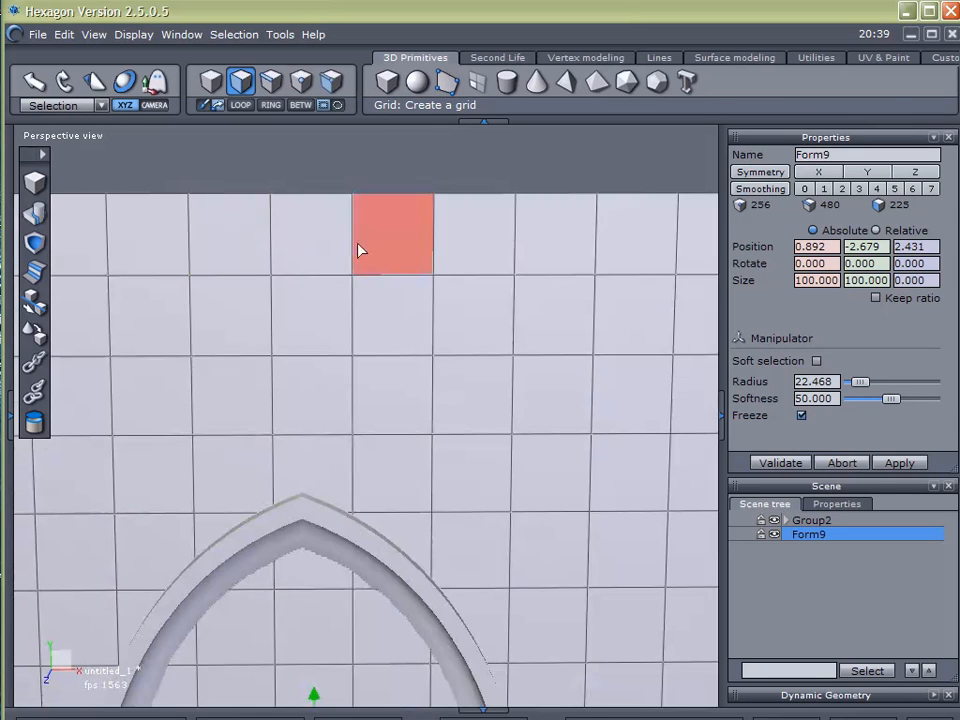
double_click(829, 246)
text(0)
key(Return)
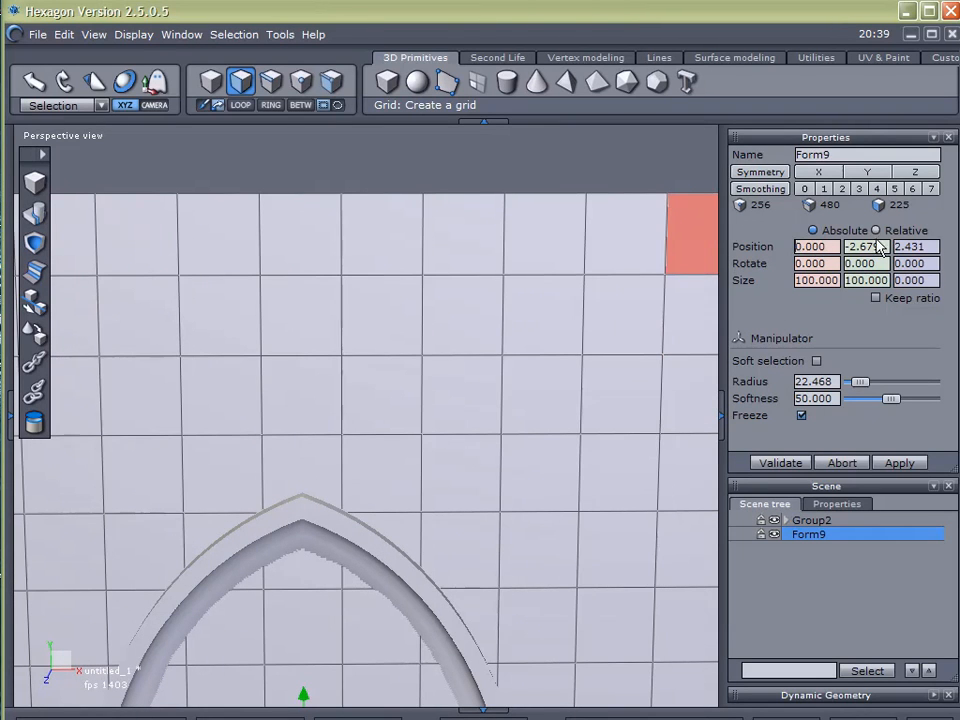
double_click(884, 246)
text(0)
key(Return)
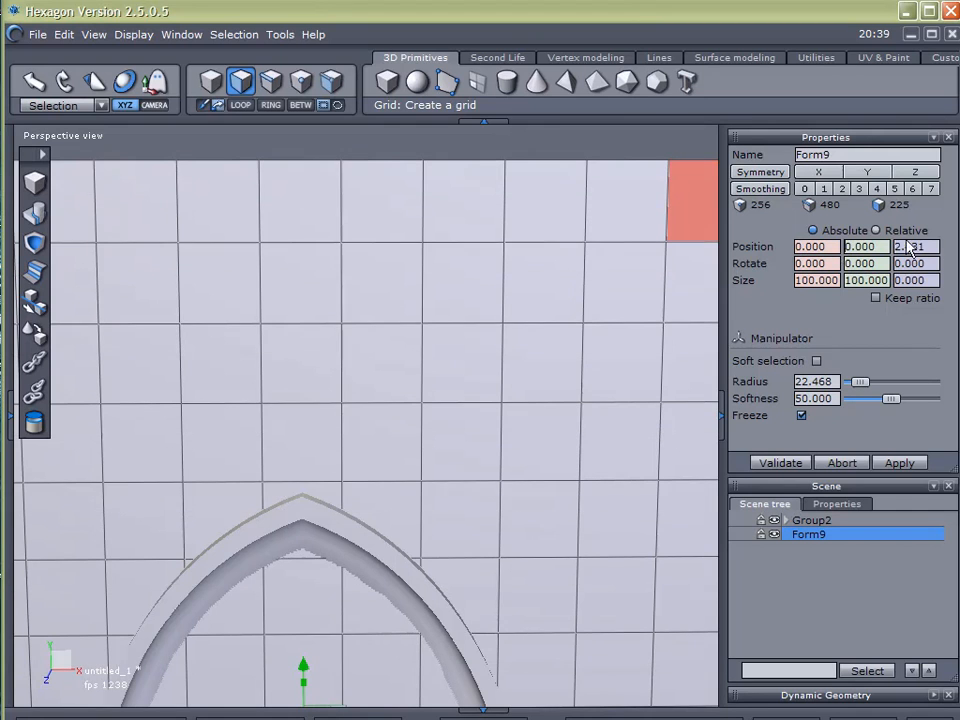
double_click(916, 246)
text(0)
key(Return)
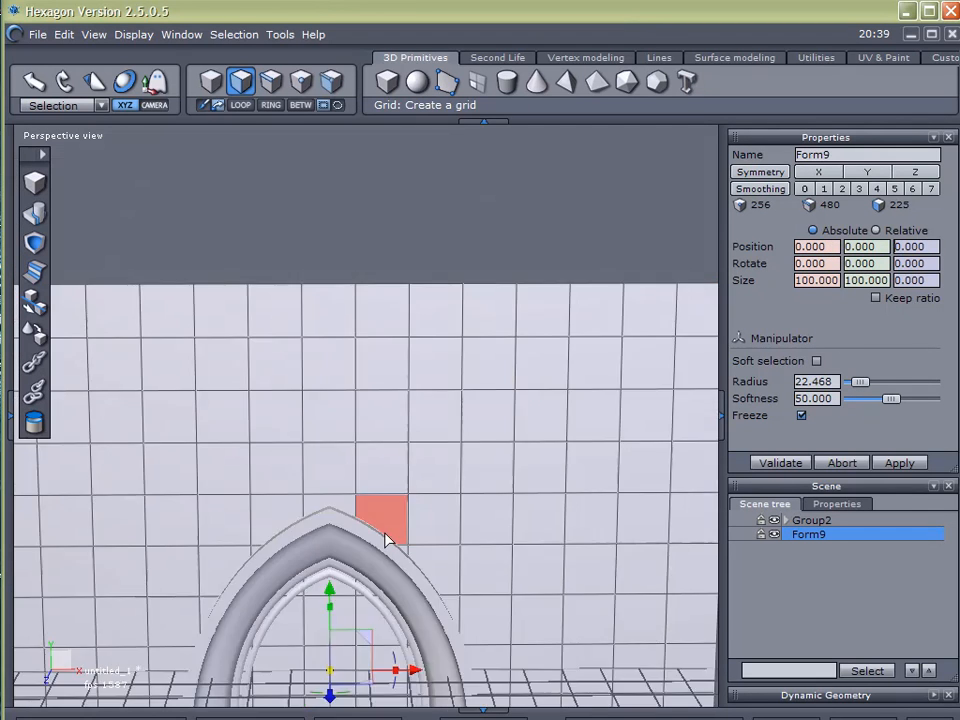
Step: Hide the horizontal reference grid in the scene properties and return to the object list
middle_drag(481, 574, 503, 381)
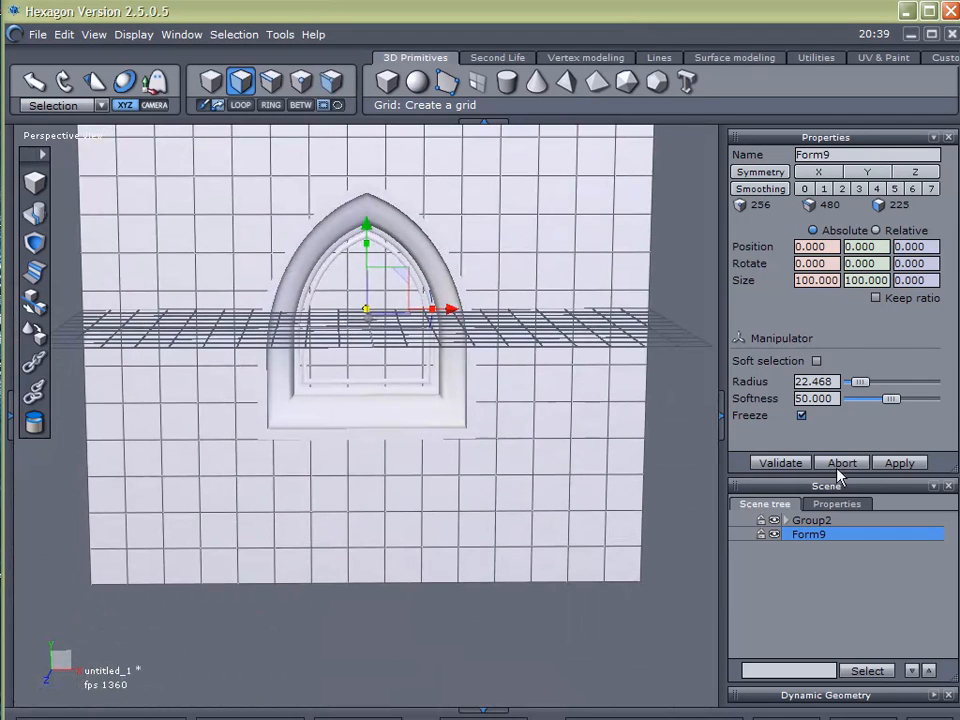
click(838, 504)
click(737, 583)
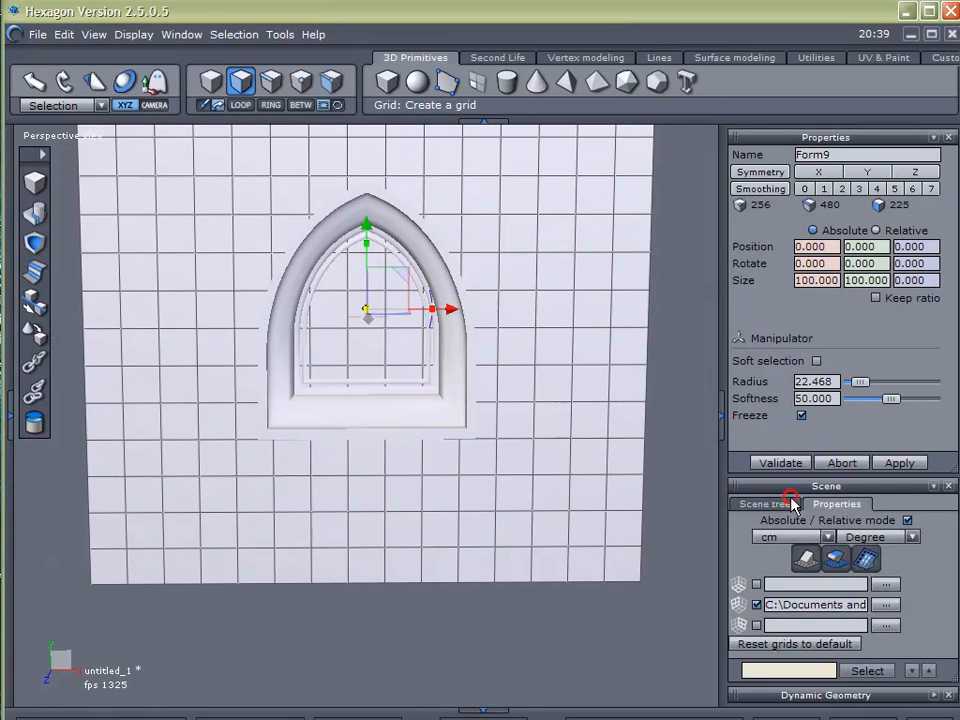
click(742, 504)
Step: Scale the grid object down uniformly about its centre to about 27.11 by 27.11
middle_drag(453, 470, 398, 315)
drag(369, 312, 176, 317)
scroll(366, 340, up, 4)
scroll(366, 345, down, 3)
Step: Give the window group a new pink material with transparency of about 0.494
click(808, 521)
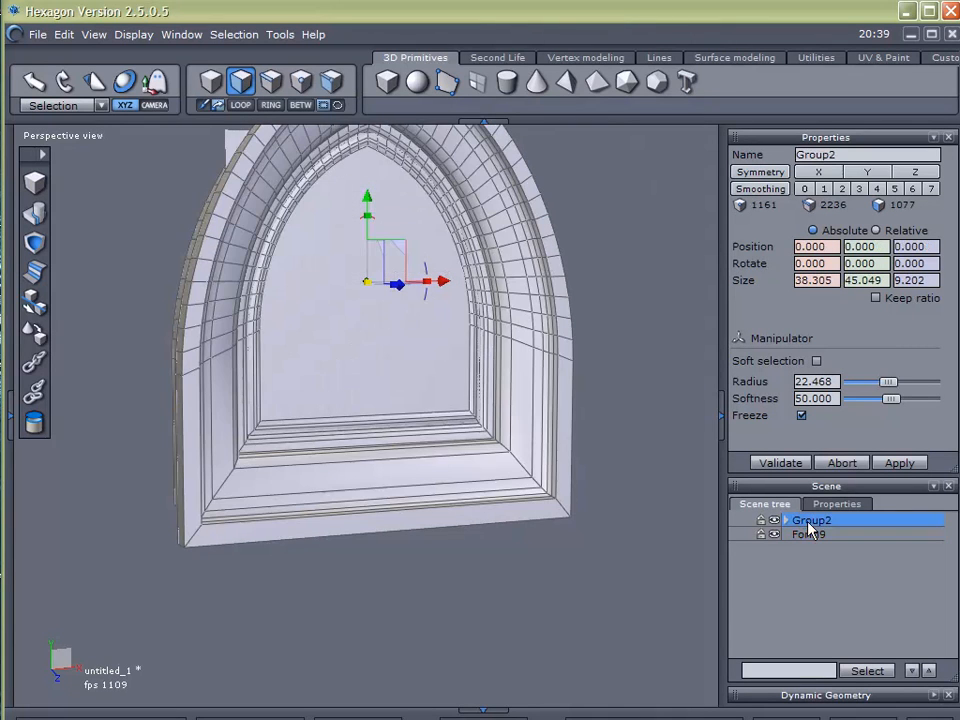
click(34, 422)
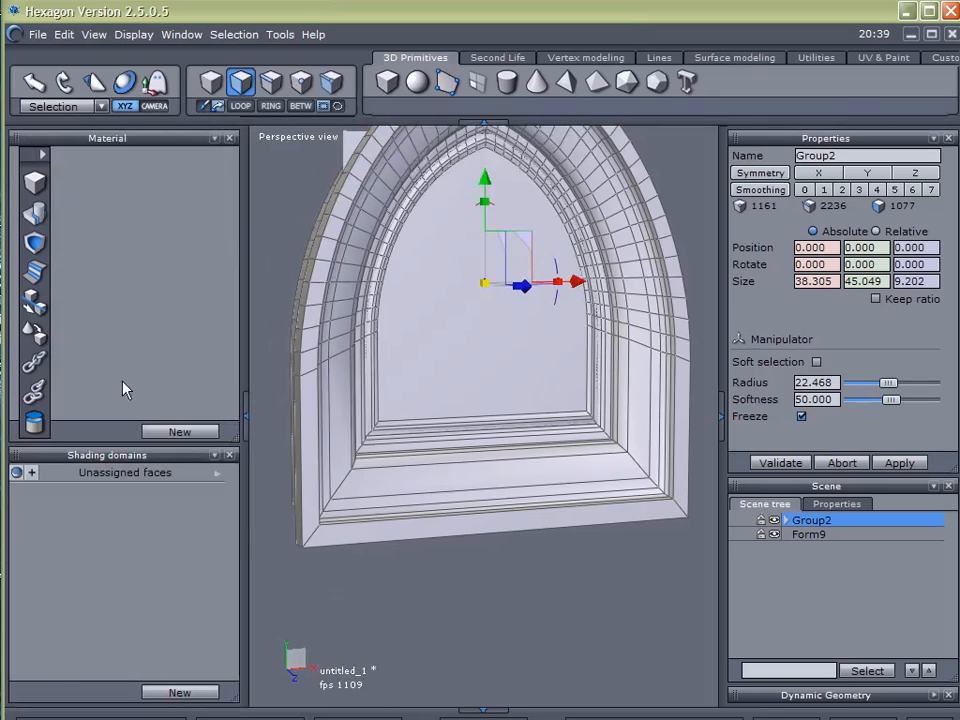
click(182, 431)
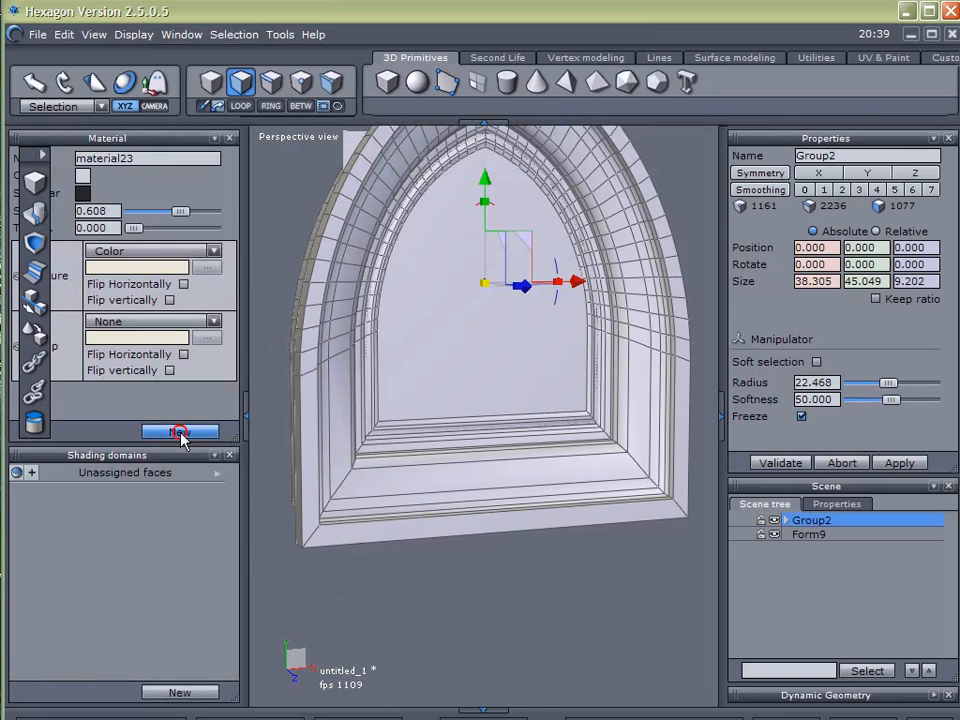
click(82, 176)
drag(258, 208, 292, 163)
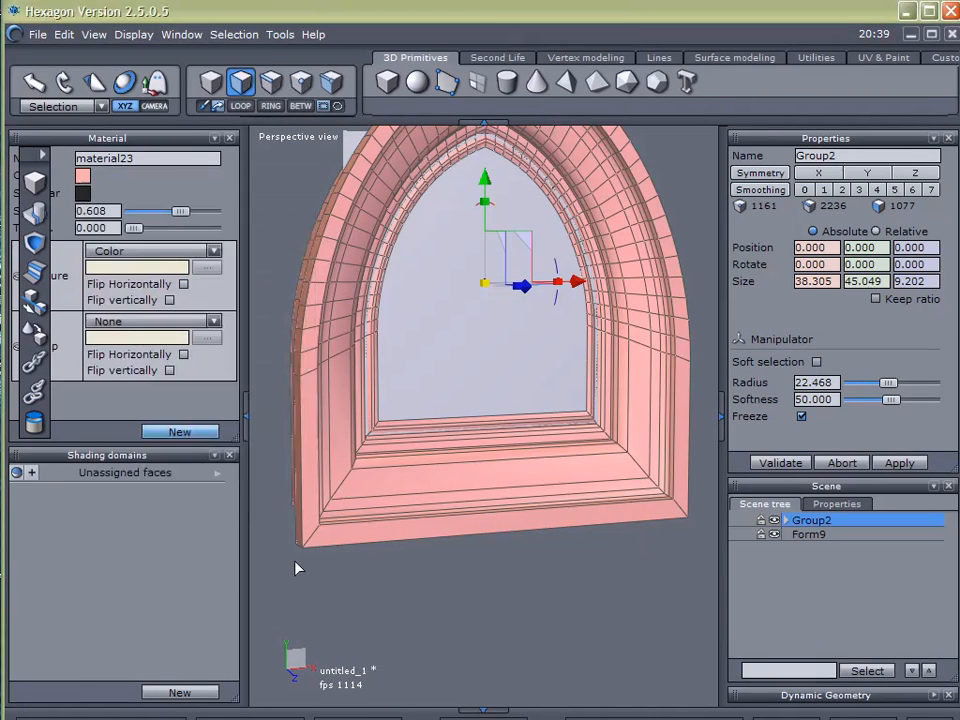
drag(133, 228, 174, 228)
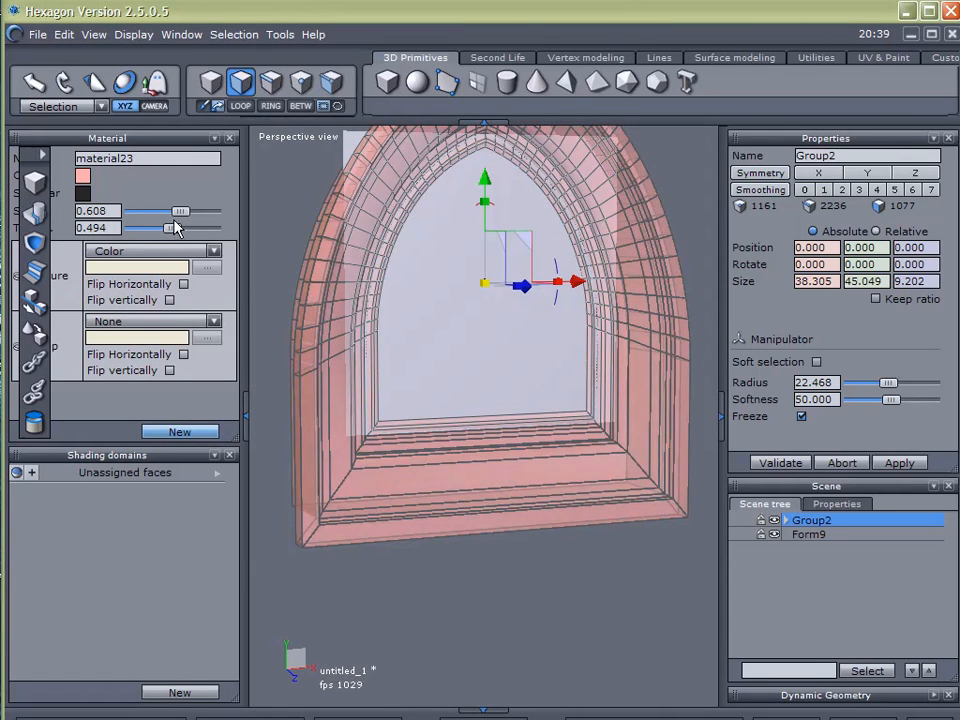
Step: Shrink the grid to about 26.26 by 26.26 and shift it to about Y -0.174 and Z 0.677
click(746, 568)
middle_drag(440, 512, 818, 545)
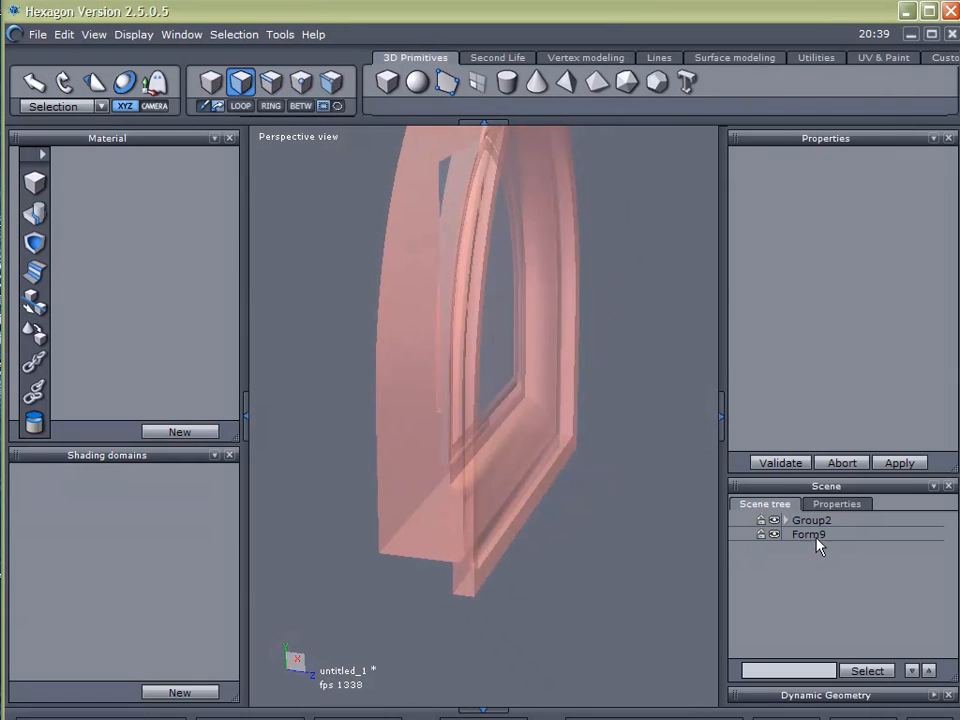
click(789, 535)
middle_drag(700, 470, 366, 336)
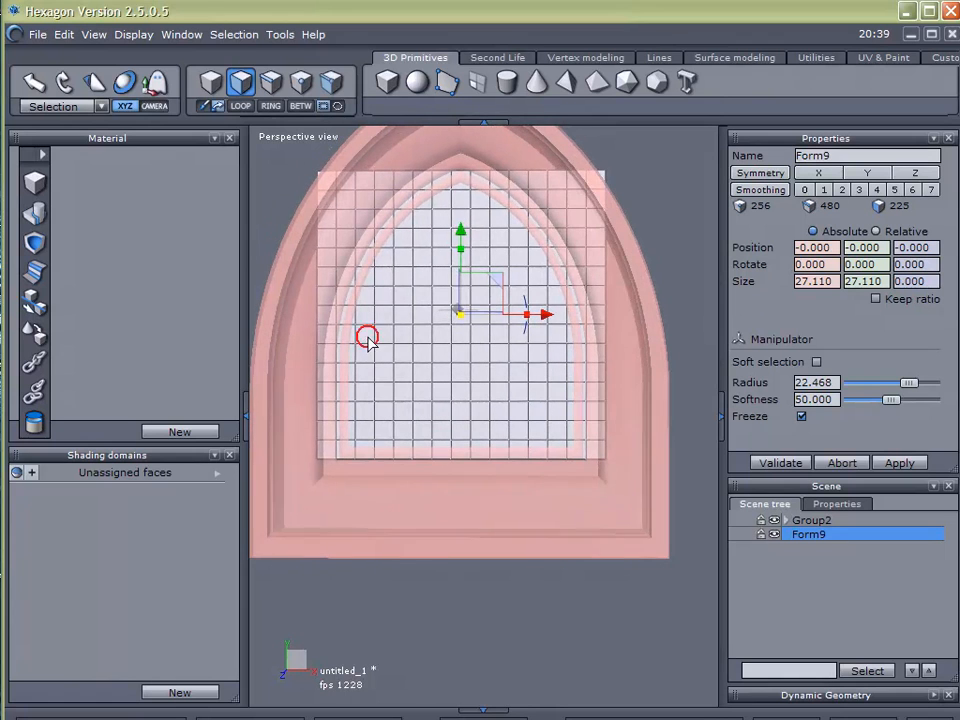
mouse_move(461, 233)
mouse_down()
mouse_move(457, 241)
mouse_move(457, 228)
mouse_move(388, 224)
mouse_move(350, 334)
mouse_move(350, 441)
mouse_move(577, 448)
mouse_move(565, 325)
mouse_move(468, 190)
mouse_move(447, 212)
mouse_up()
drag(461, 317, 457, 316)
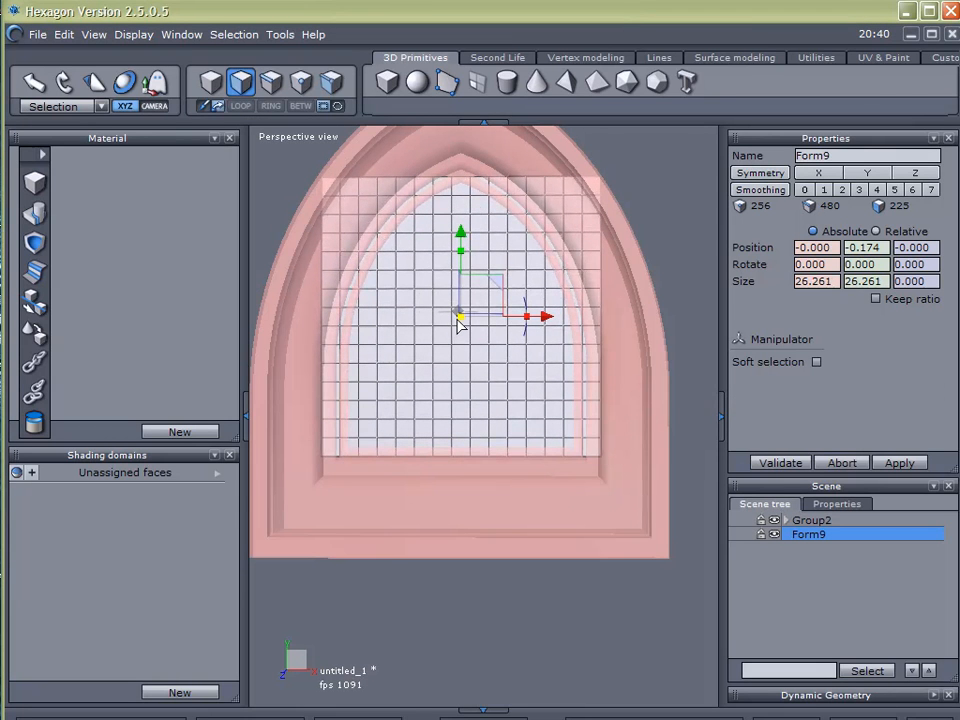
right_drag(399, 418, 518, 415)
mouse_move(517, 344)
mouse_down()
mouse_move(548, 350)
mouse_move(538, 356)
mouse_move(506, 337)
mouse_move(521, 347)
mouse_up()
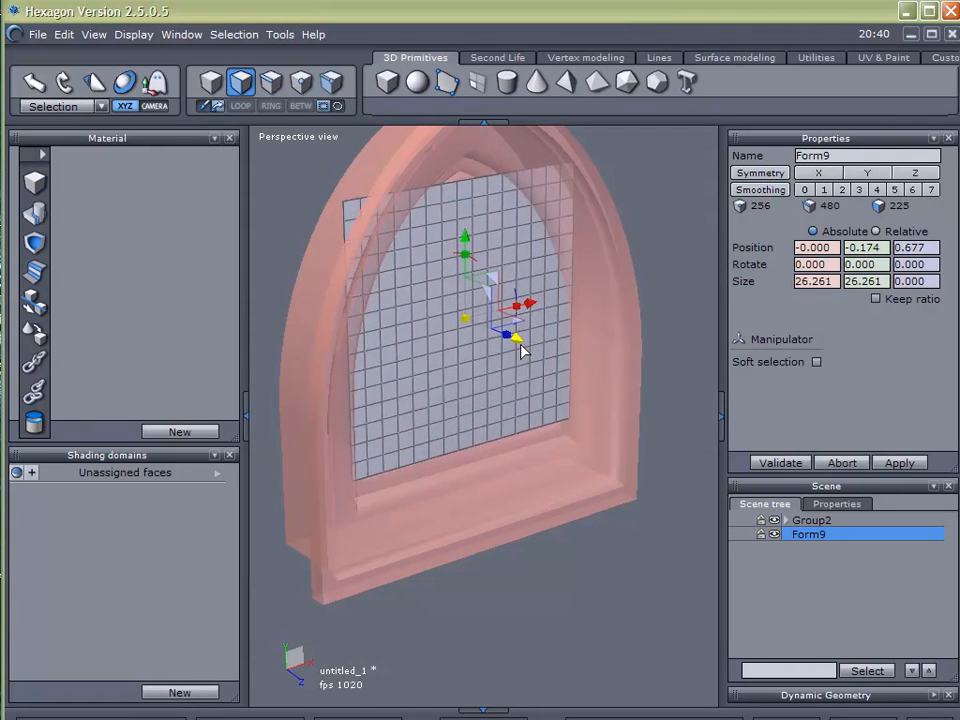
mouse_move(557, 457)
right_down()
mouse_move(434, 426)
mouse_move(452, 418)
right_up()
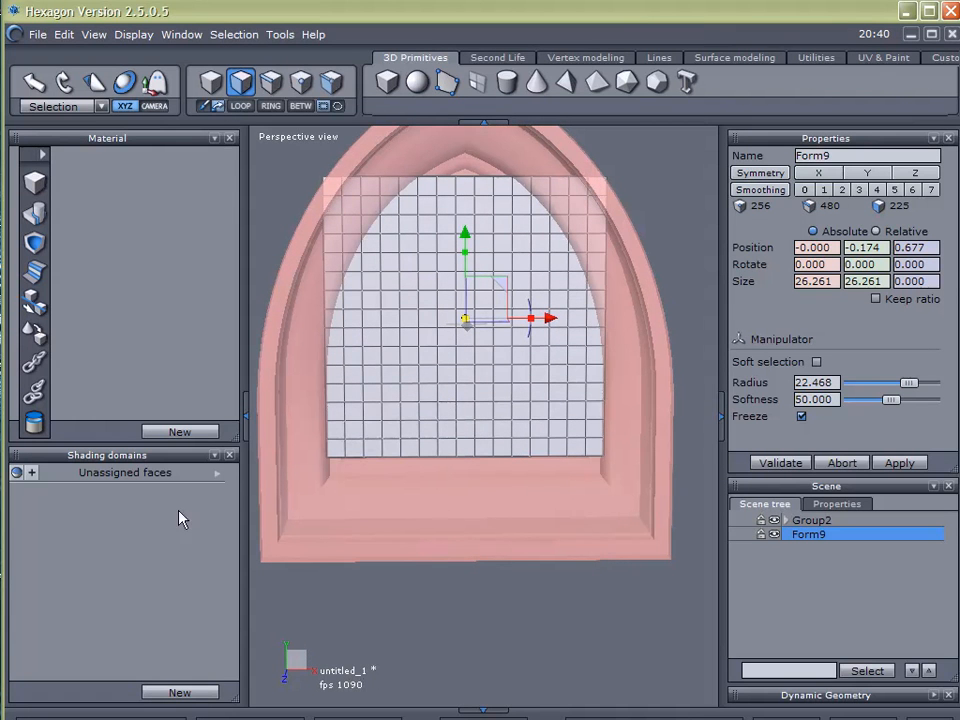
Step: Switch to edge selection and rotate the grid -45 degrees about Z to form a diamond lattice
click(249, 416)
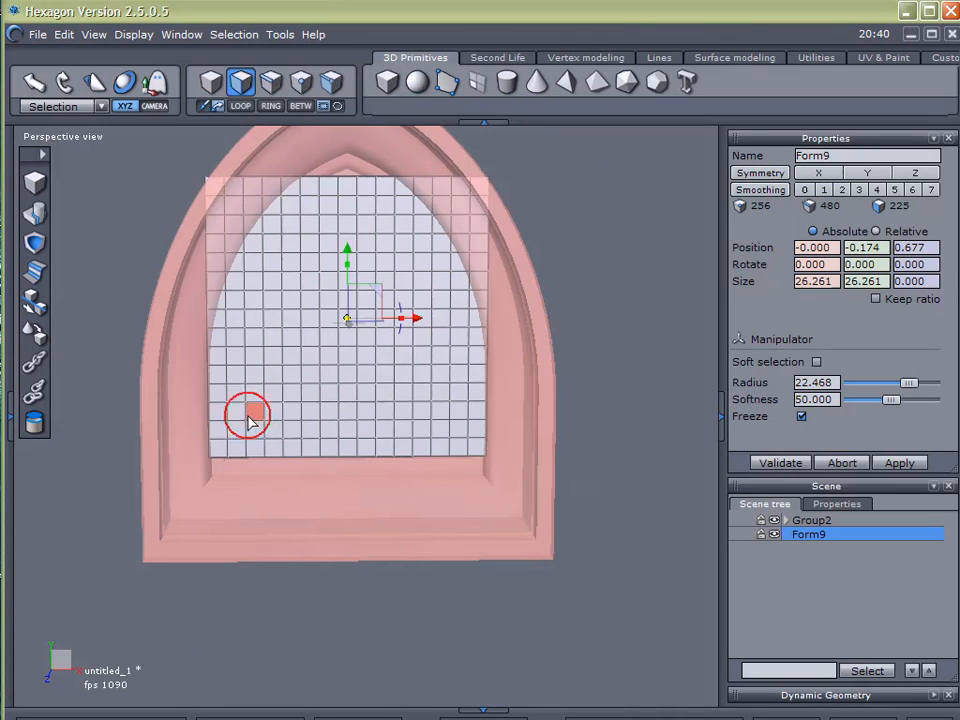
click(271, 81)
scroll(282, 400, up, 3)
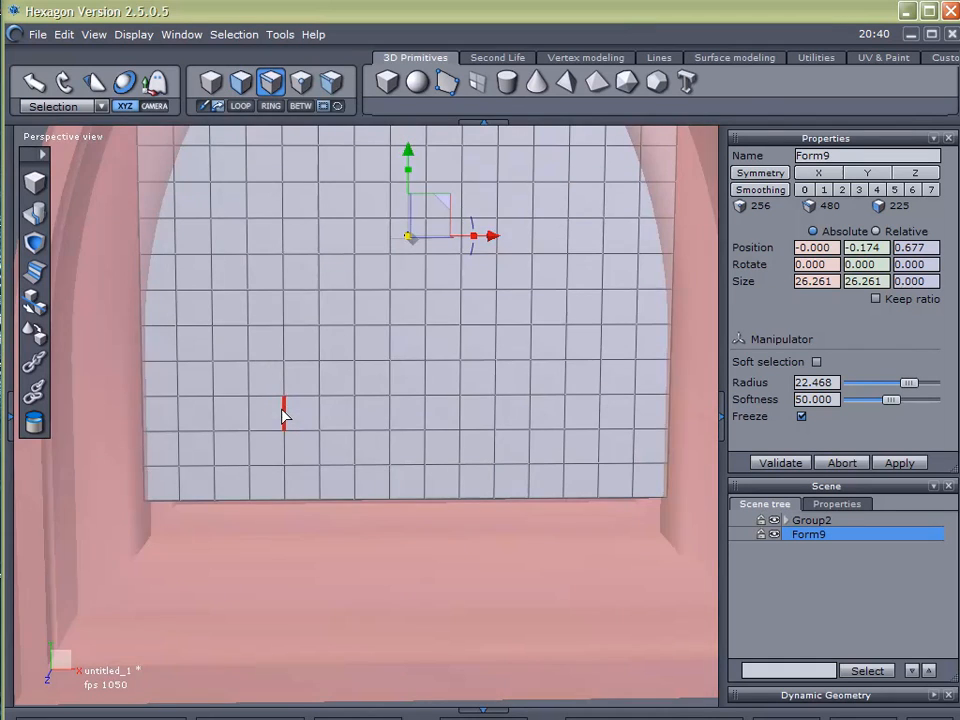
scroll(282, 415, down, 3)
middle_drag(336, 426, 366, 476)
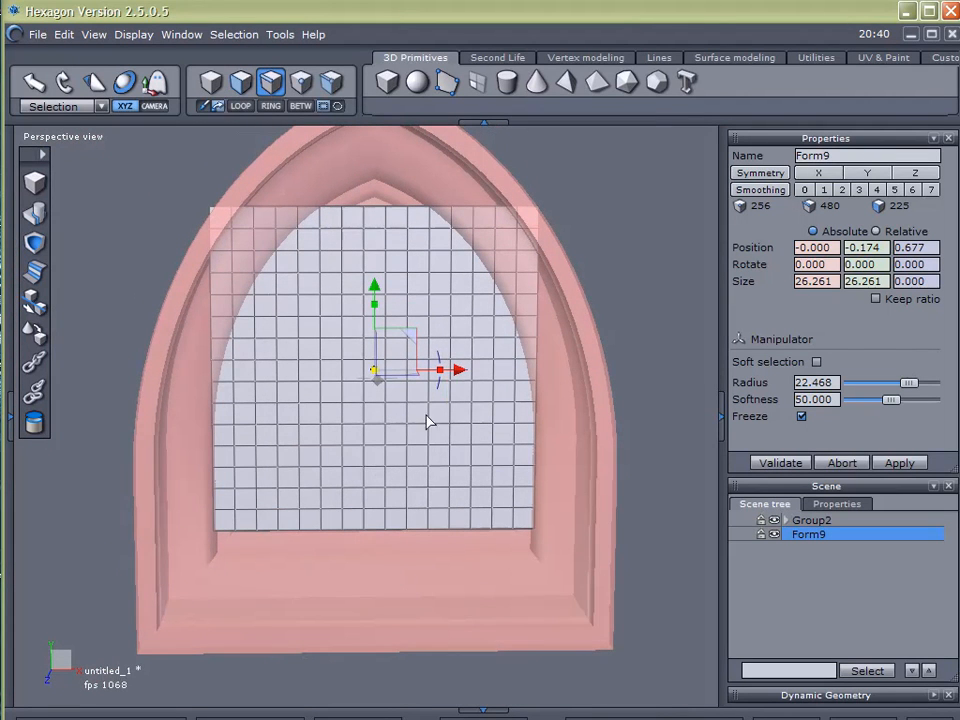
drag(440, 367, 434, 412)
mouse_move(335, 522)
right_down()
mouse_move(342, 512)
mouse_move(334, 509)
right_up()
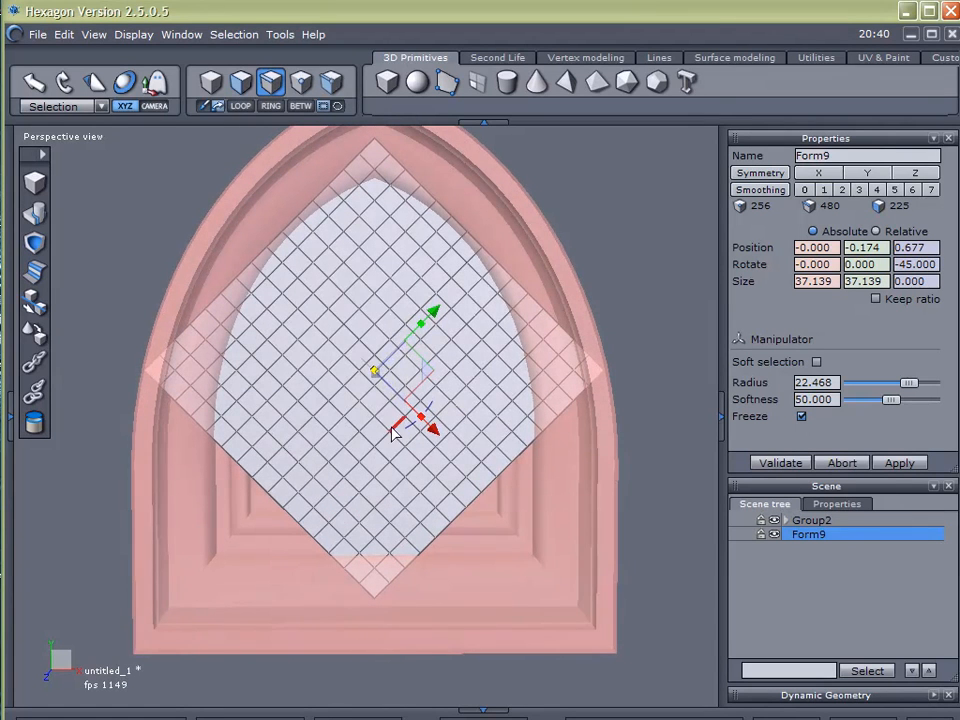
Step: Align the manipulator to World axes and move the lattice grid to about Y -2.283 and Z 0.434
click(45, 105)
click(40, 125)
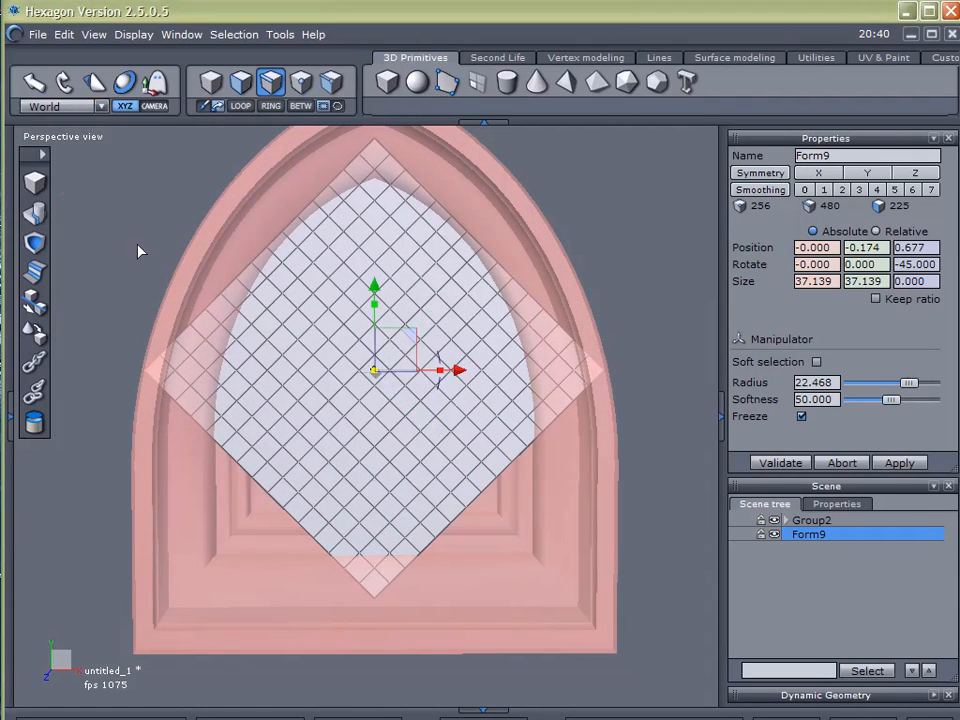
drag(374, 290, 374, 330)
right_drag(330, 412, 409, 433)
mouse_move(409, 433)
mouse_down()
mouse_move(399, 407)
mouse_move(403, 416)
mouse_up()
right_drag(444, 450, 407, 435)
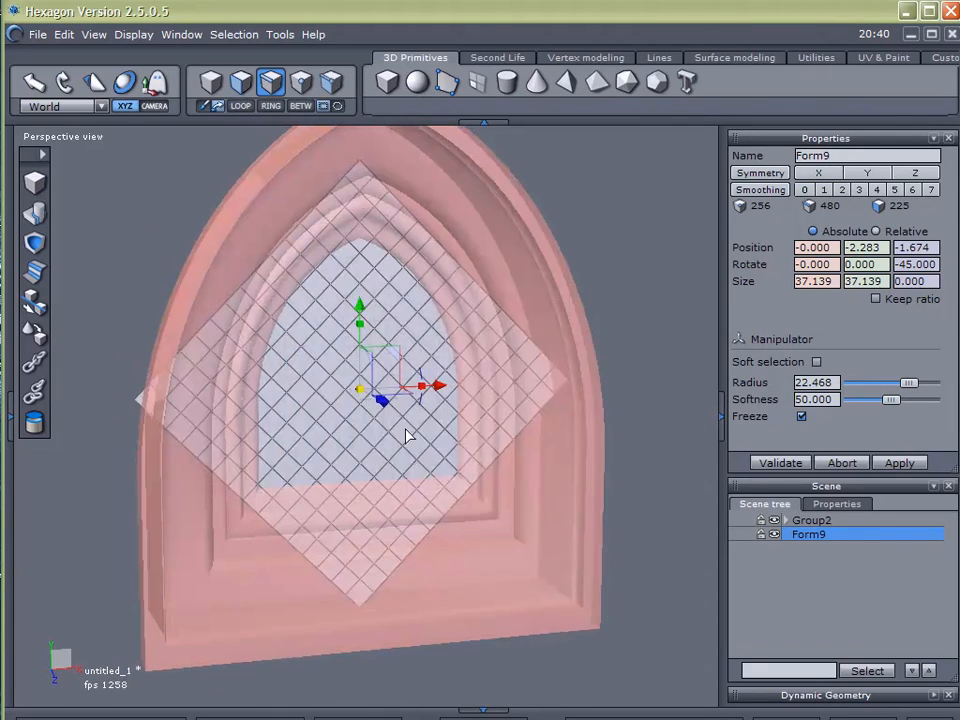
mouse_move(379, 401)
mouse_down()
mouse_move(407, 414)
mouse_move(380, 397)
mouse_move(392, 394)
mouse_up()
right_drag(376, 474, 314, 449)
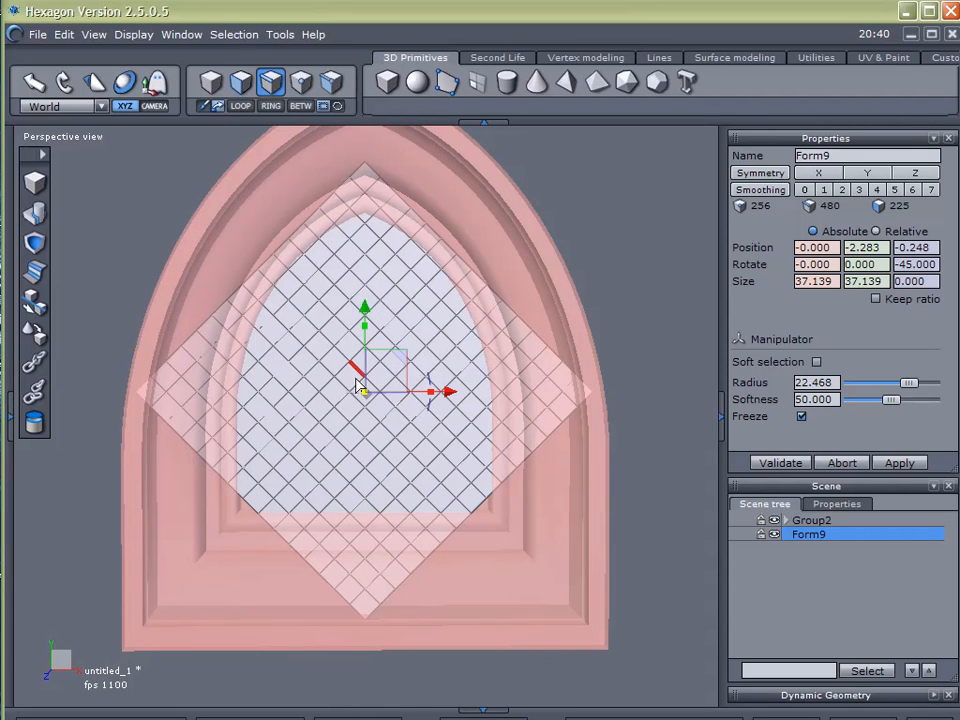
right_drag(265, 262, 403, 478)
drag(401, 420, 413, 433)
right_drag(446, 527, 338, 470)
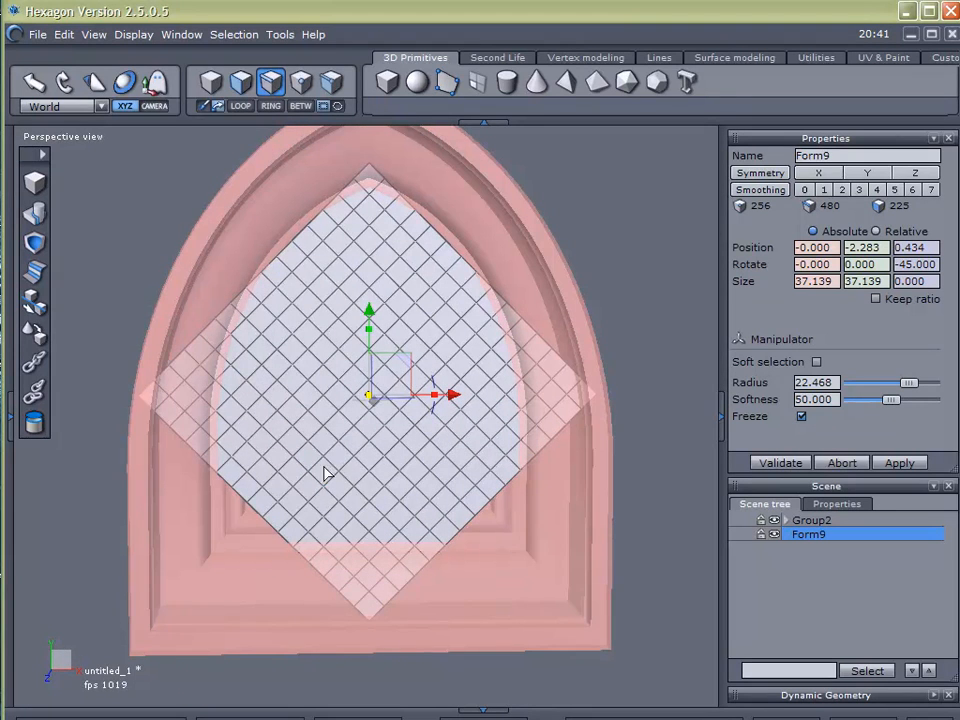
Step: Hide the window group and select the parallel inner edges along the lattice's third cell row from its upper-right side
drag(345, 218, 533, 404)
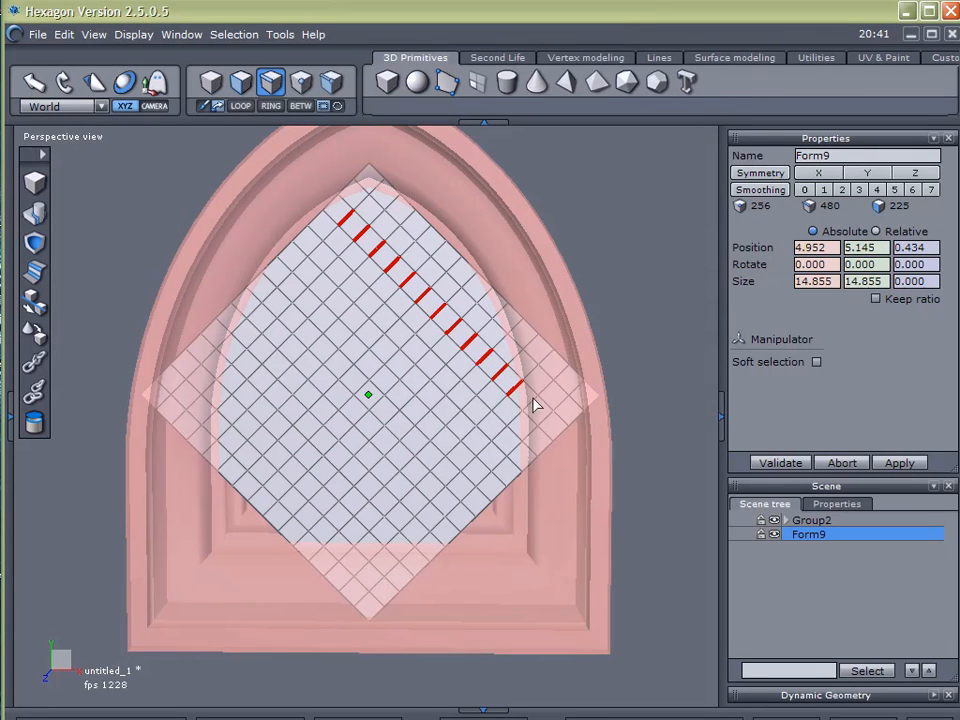
click(774, 521)
shift+click(537, 405)
shift+drag(537, 405, 545, 409)
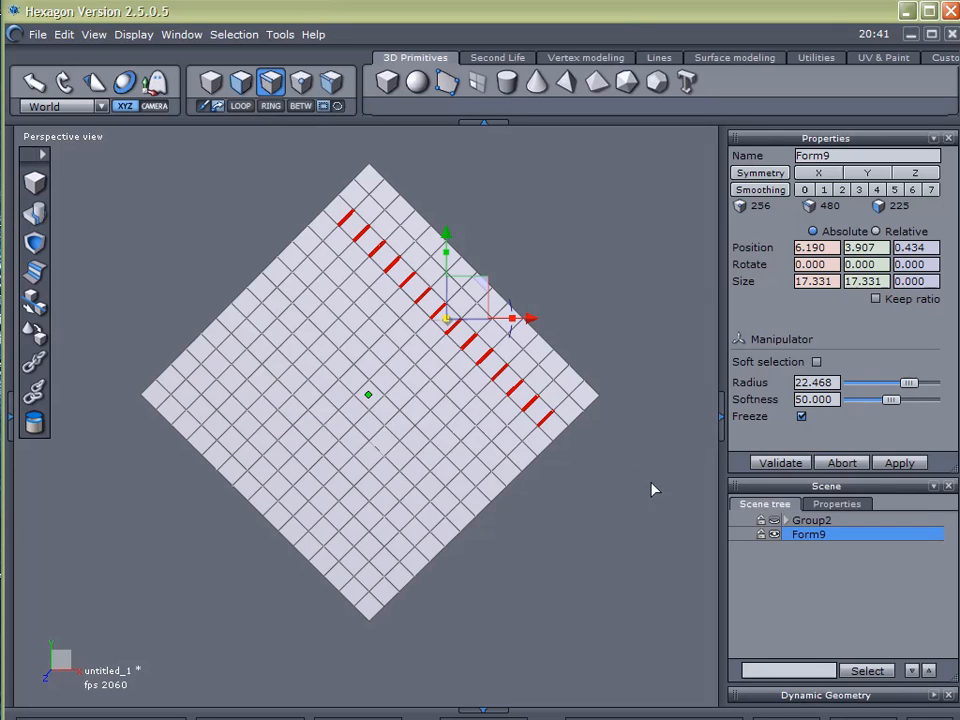
Step: Show the window group, extend the grid's edge selection to full loops and extract them as curves
click(774, 521)
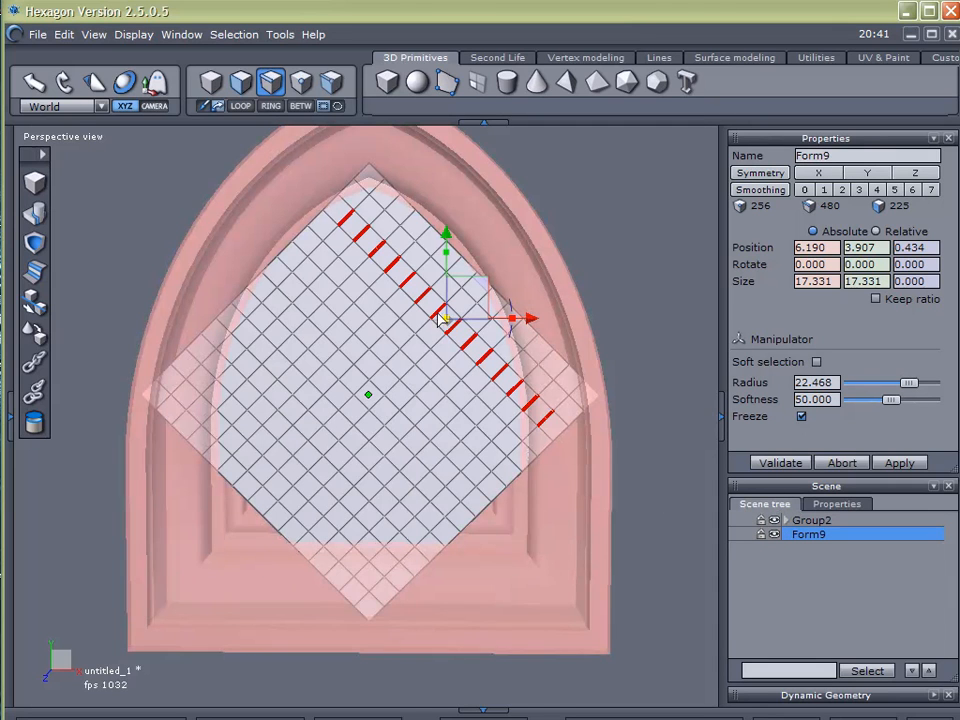
click(242, 106)
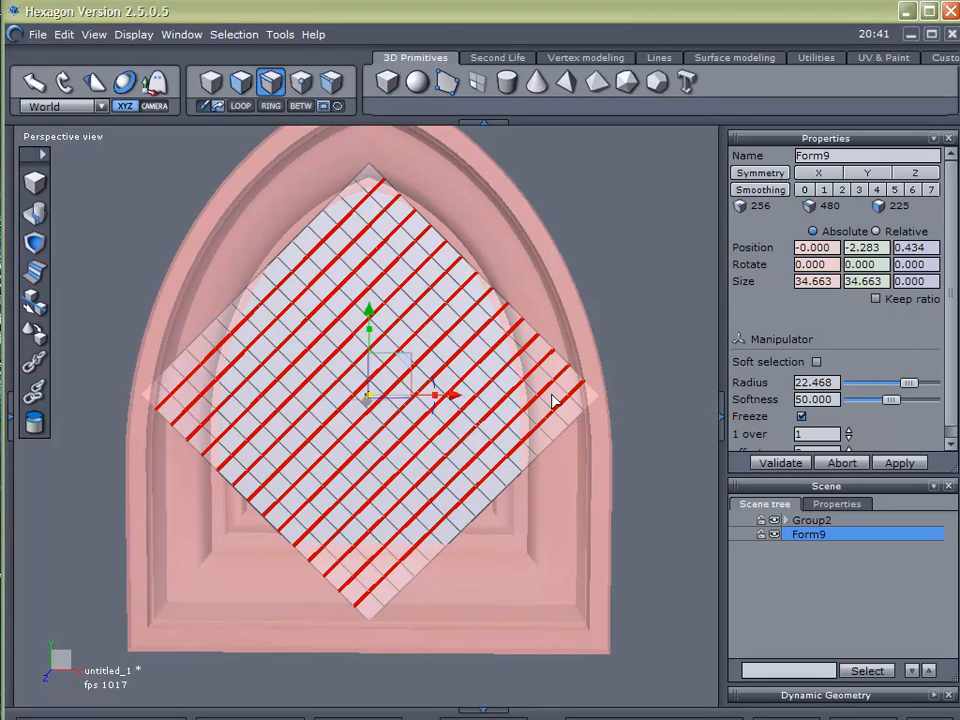
click(659, 57)
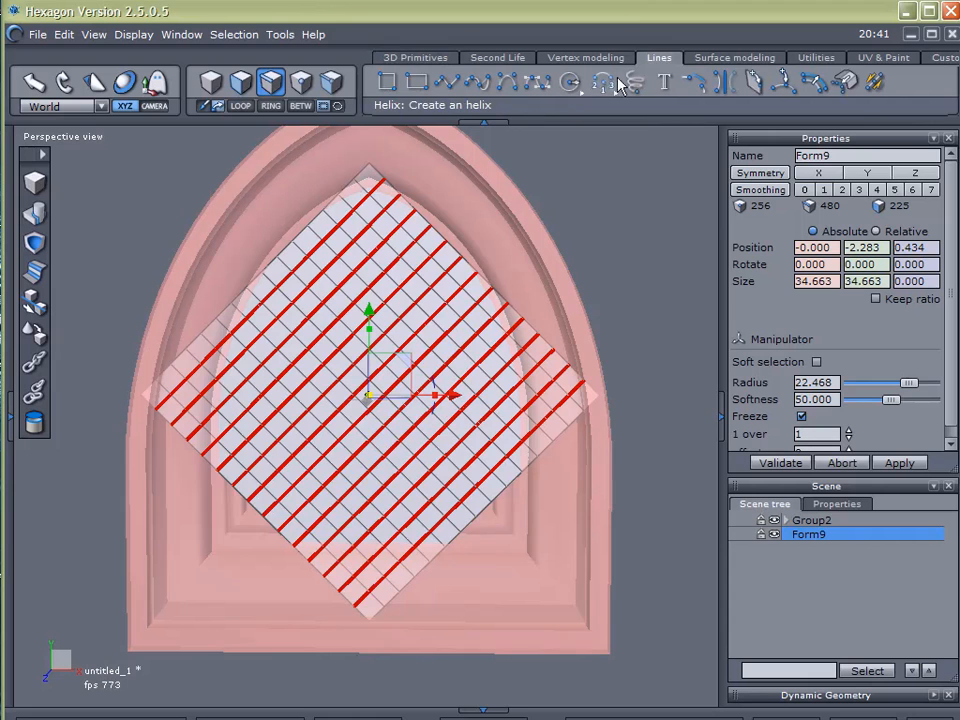
click(848, 83)
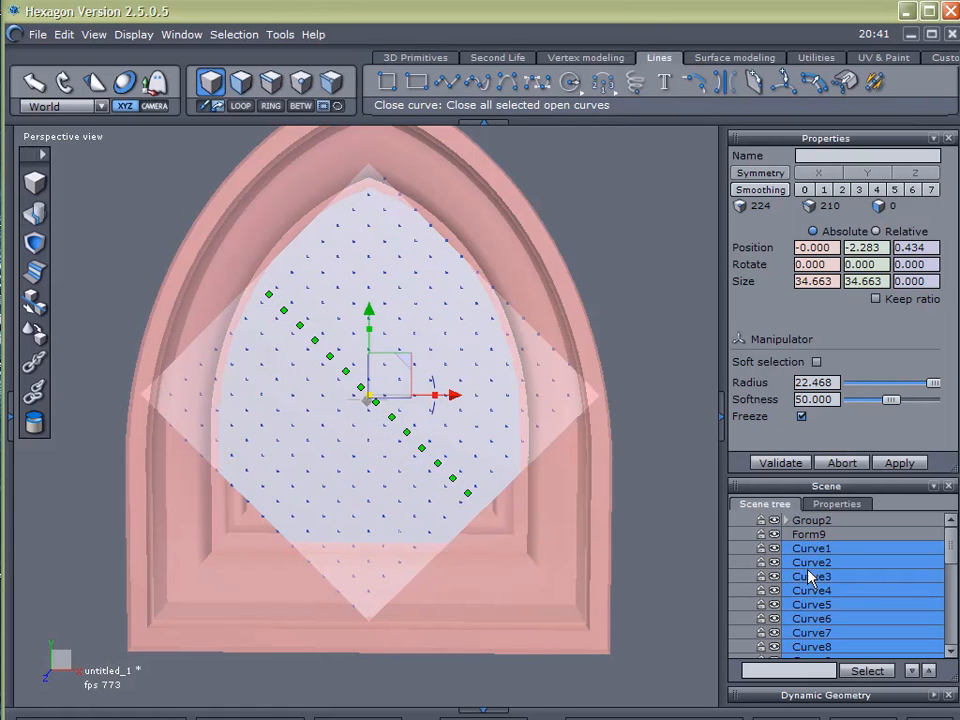
Step: Group and hide the extracted curves, and select the lattice grid in edge selection mode
click(36, 362)
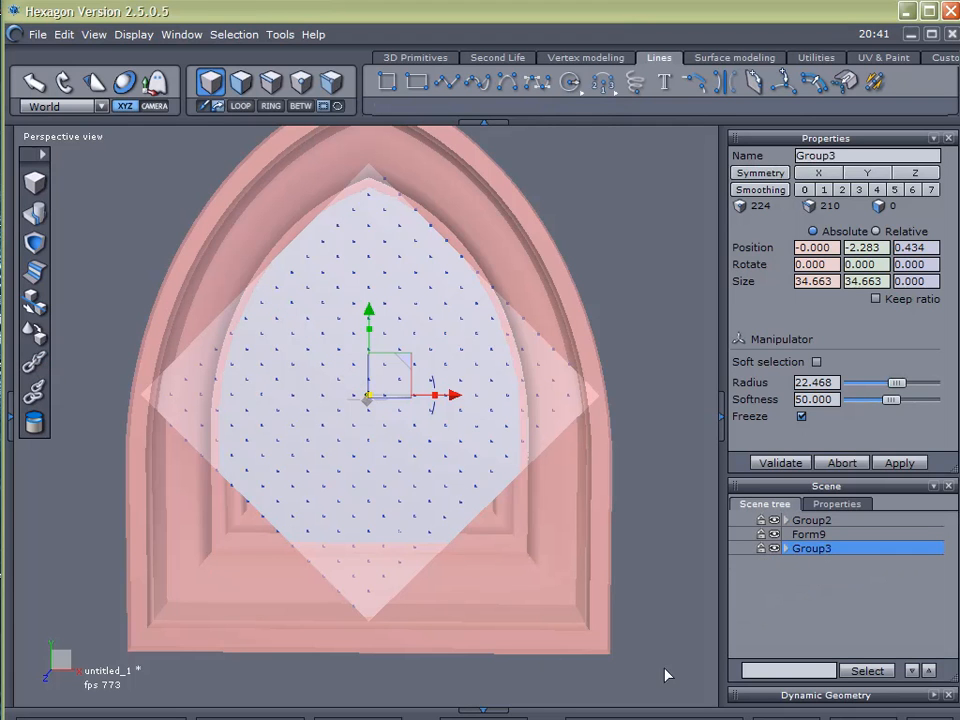
click(774, 548)
click(806, 534)
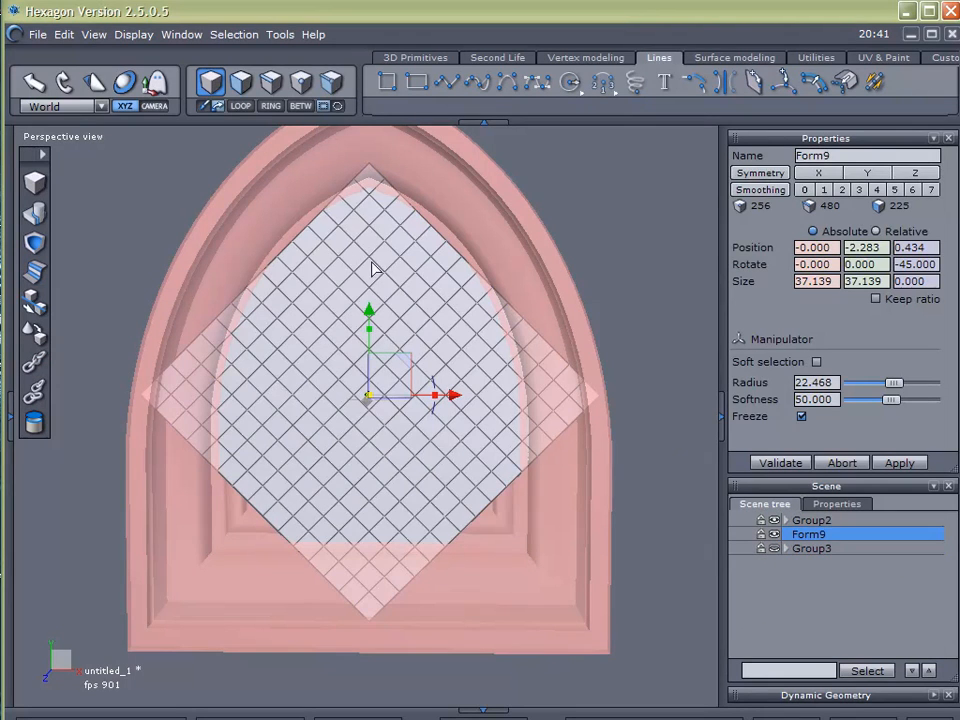
click(273, 82)
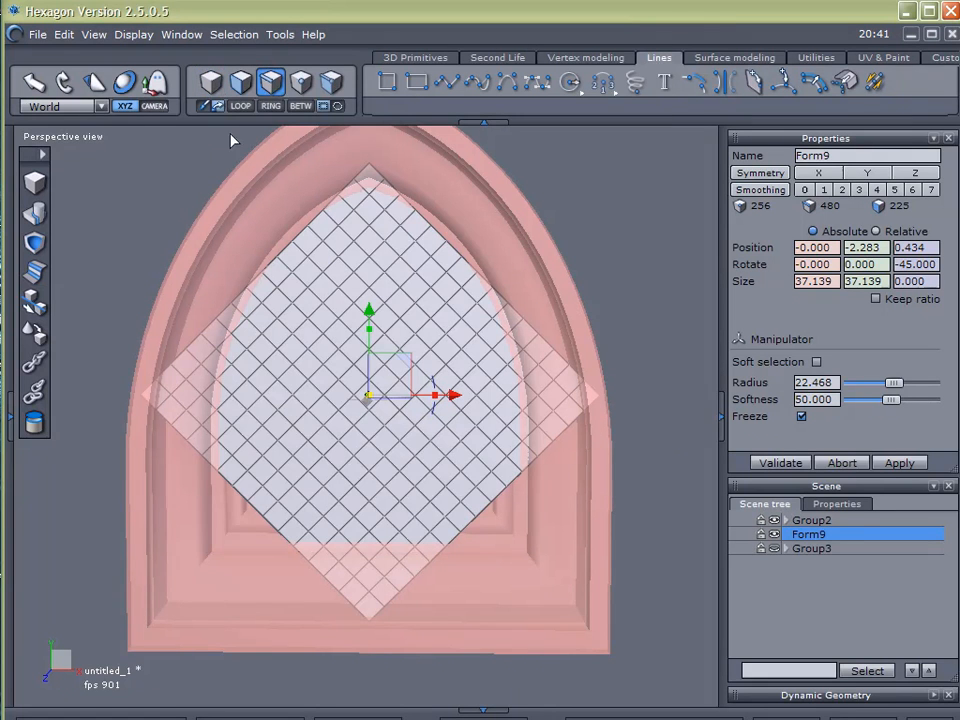
click(333, 236)
shift+click(347, 250)
drag(354, 256, 393, 288)
click(460, 264)
drag(336, 242, 538, 438)
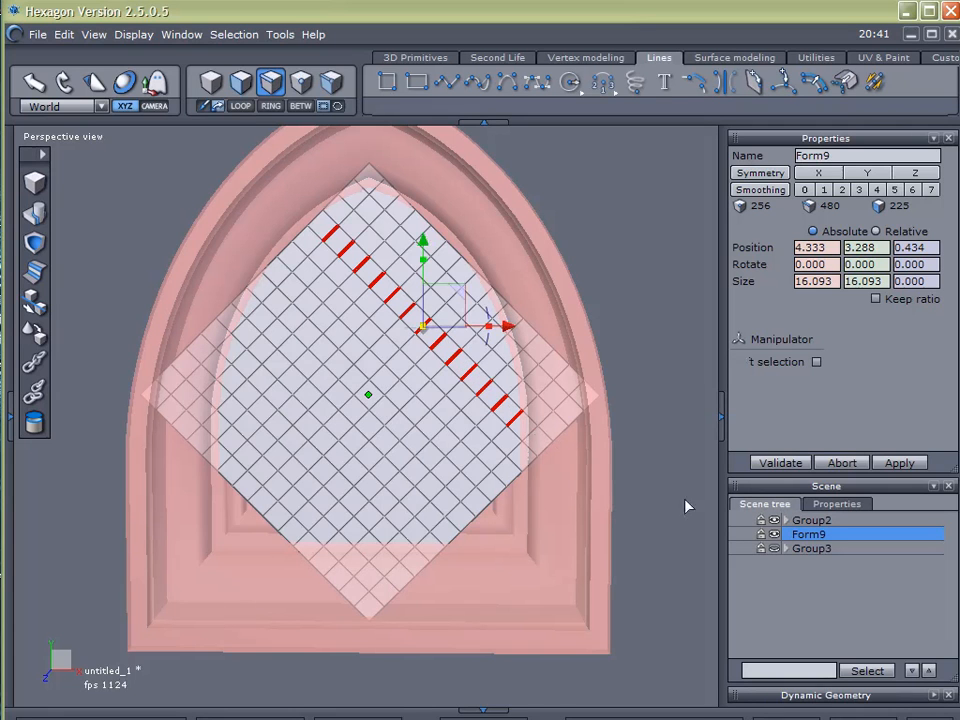
click(775, 556)
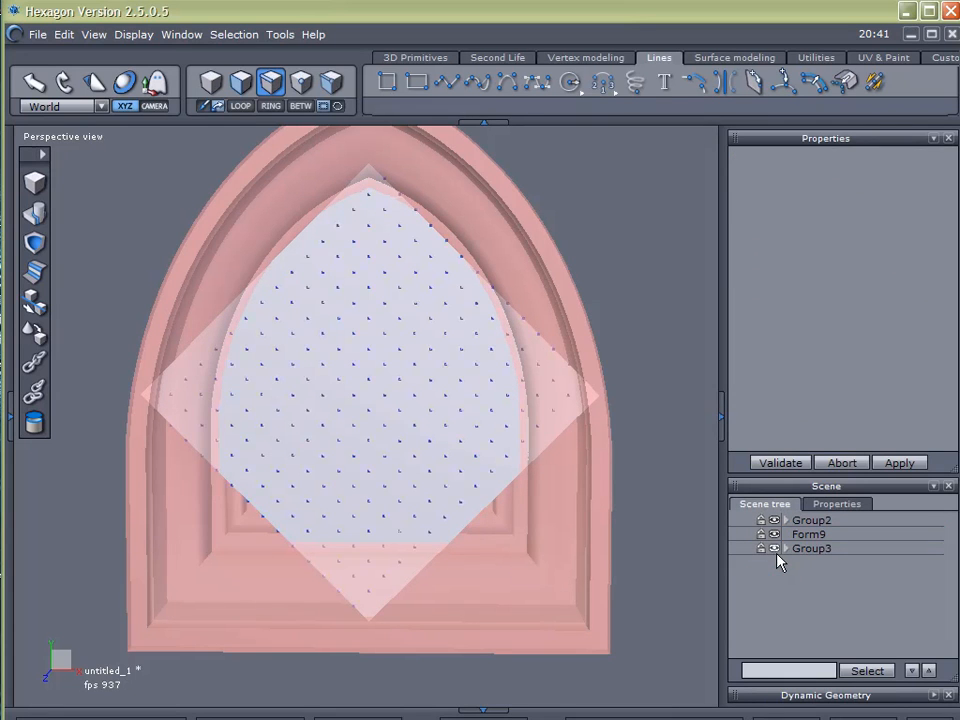
middle_drag(269, 602, 296, 624)
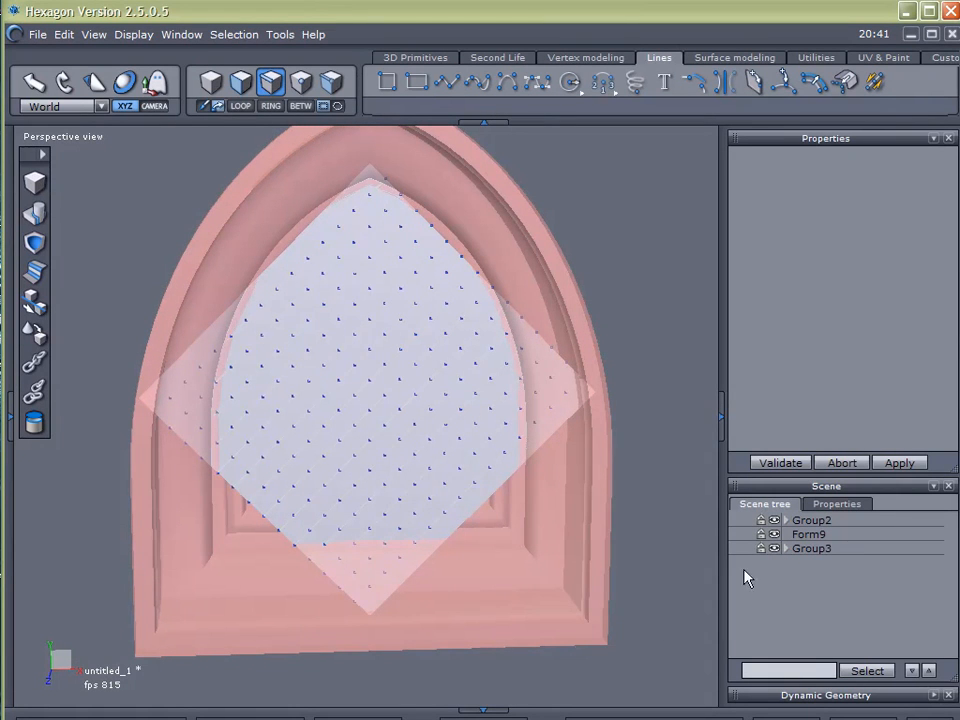
Step: With the window group hidden, select the grid's parallel inner edges along the third cell row and extract their full loops as curves
click(785, 535)
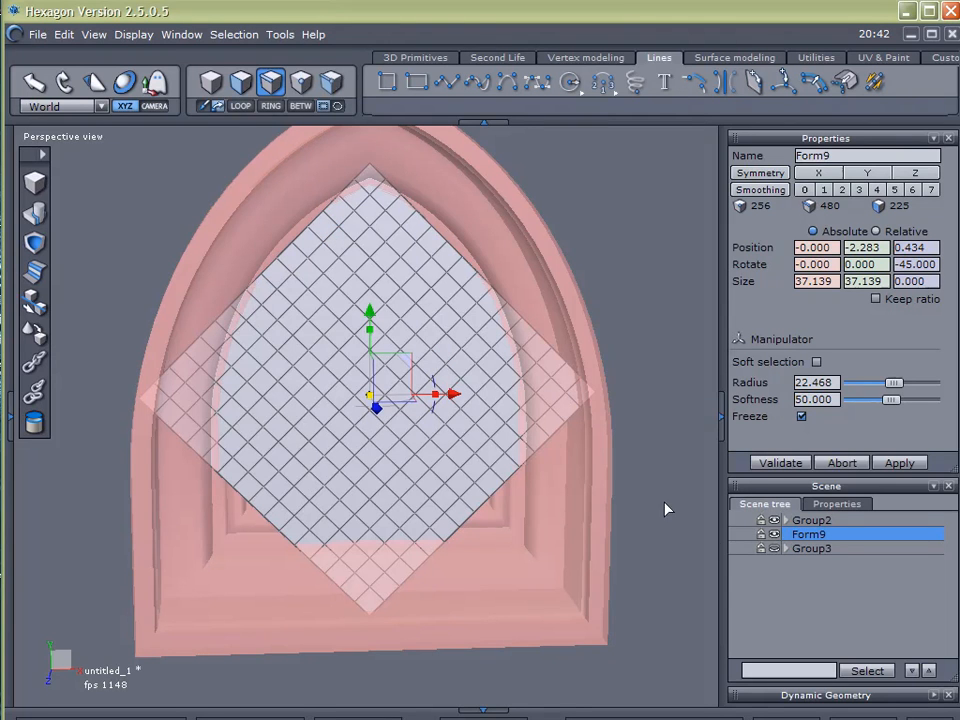
click(774, 522)
mouse_move(351, 220)
mouse_down()
mouse_move(544, 418)
mouse_move(600, 424)
mouse_up()
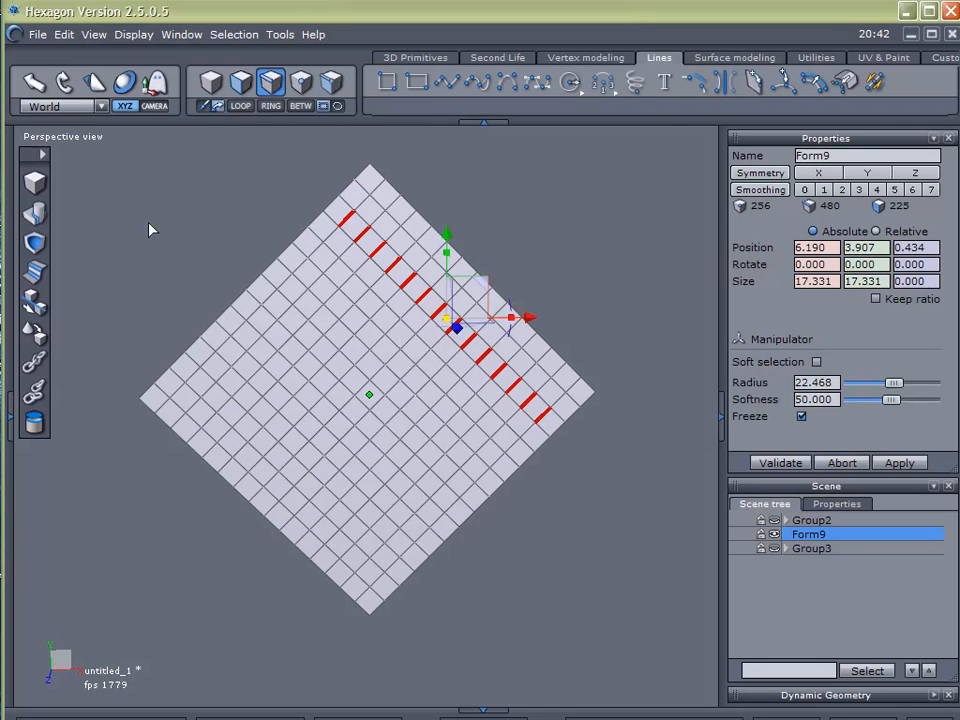
click(244, 107)
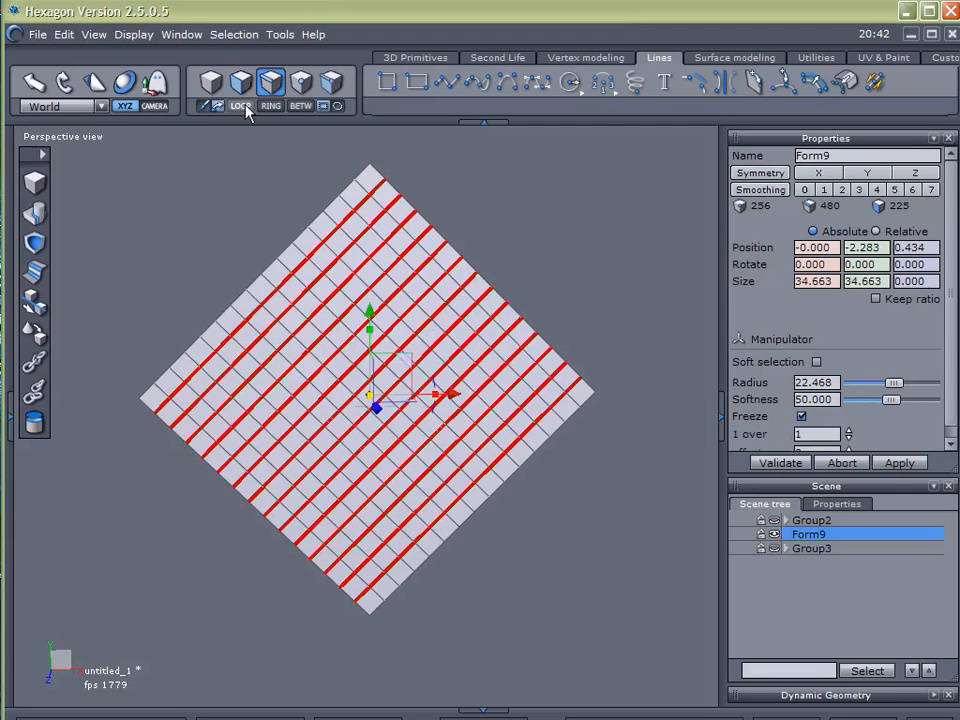
click(845, 88)
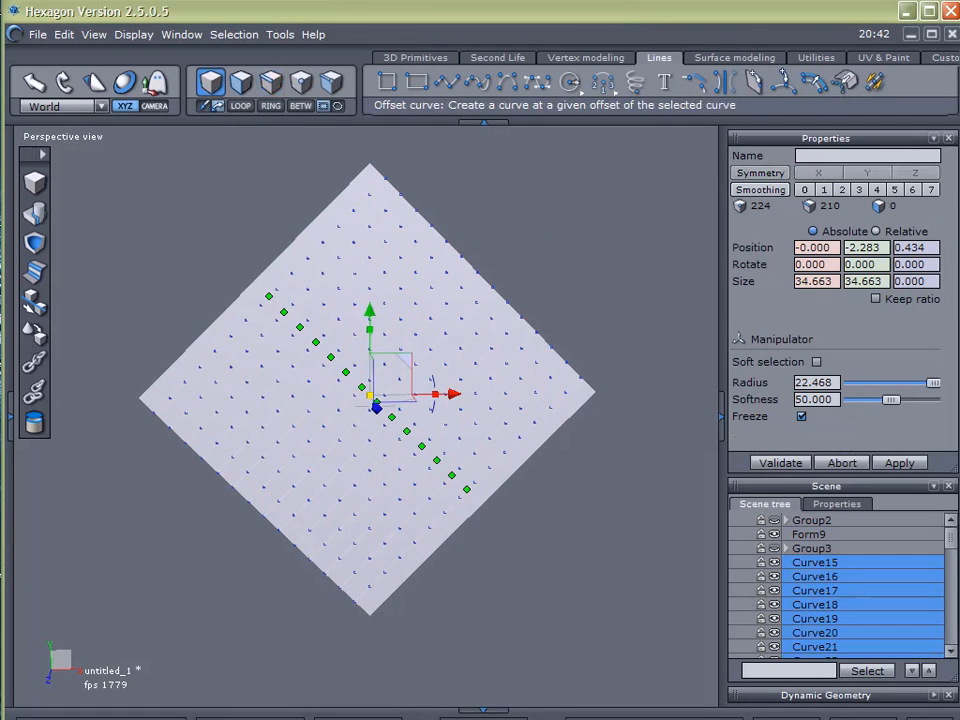
Step: Hide the grid and combine only the newly extracted curves into a second group, separate from Group3
click(775, 535)
click(776, 549)
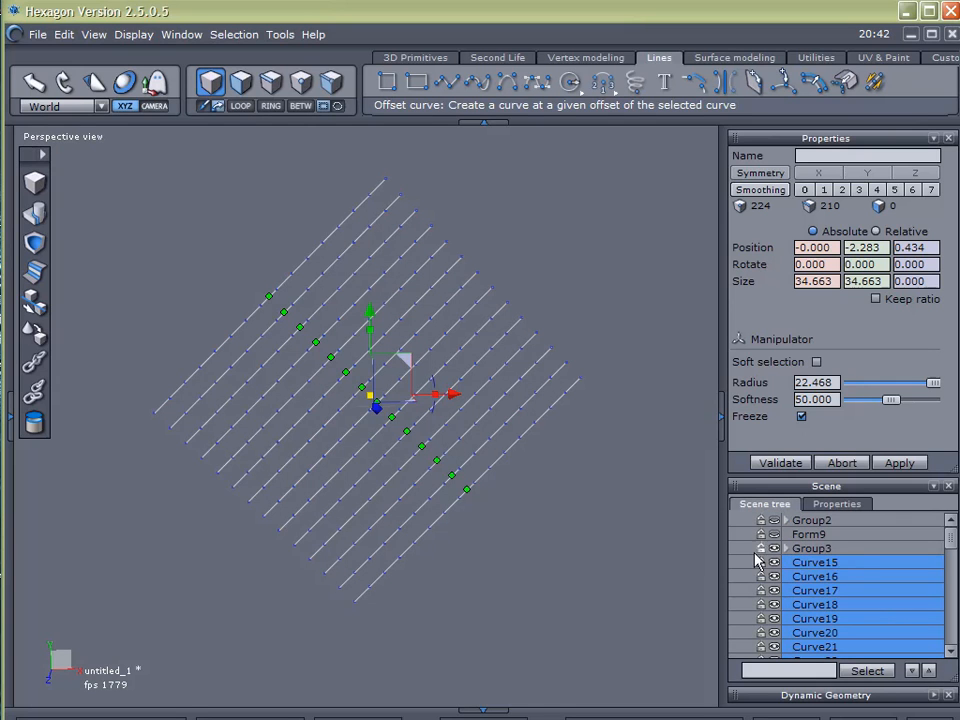
click(651, 533)
click(796, 550)
click(796, 550)
click(830, 550)
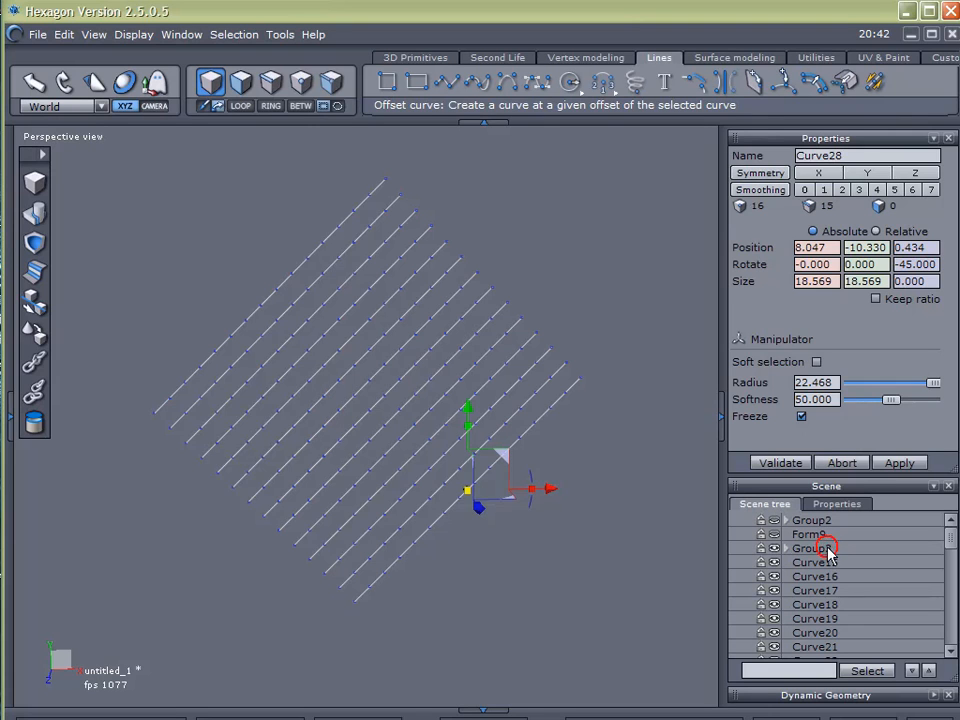
click(791, 549)
click(844, 549)
key(ctrl+a)
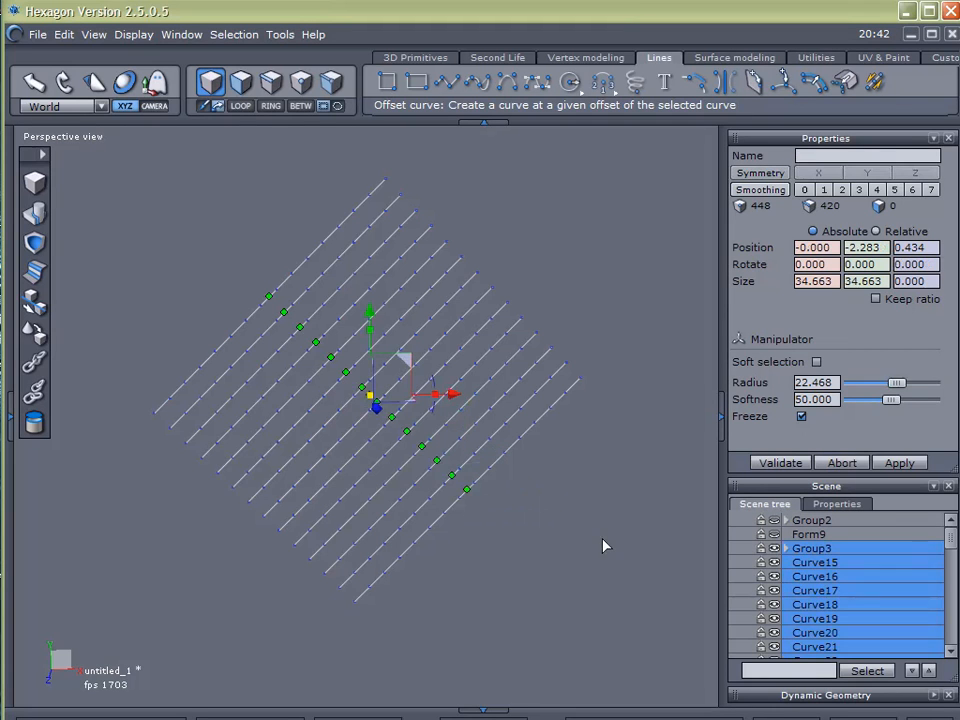
ctrl+click(772, 550)
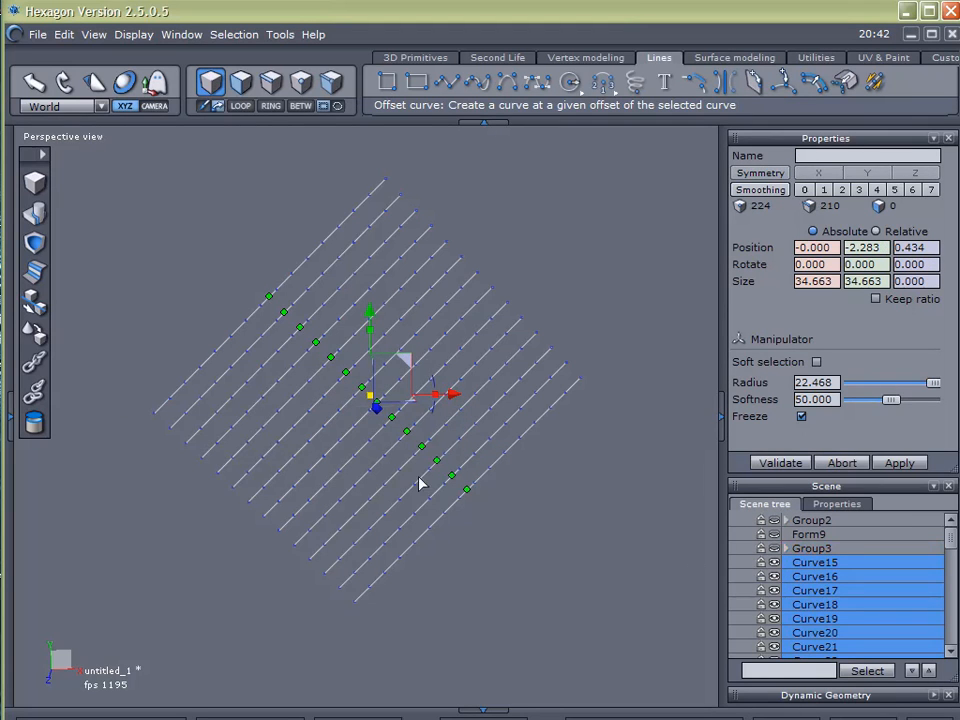
click(36, 363)
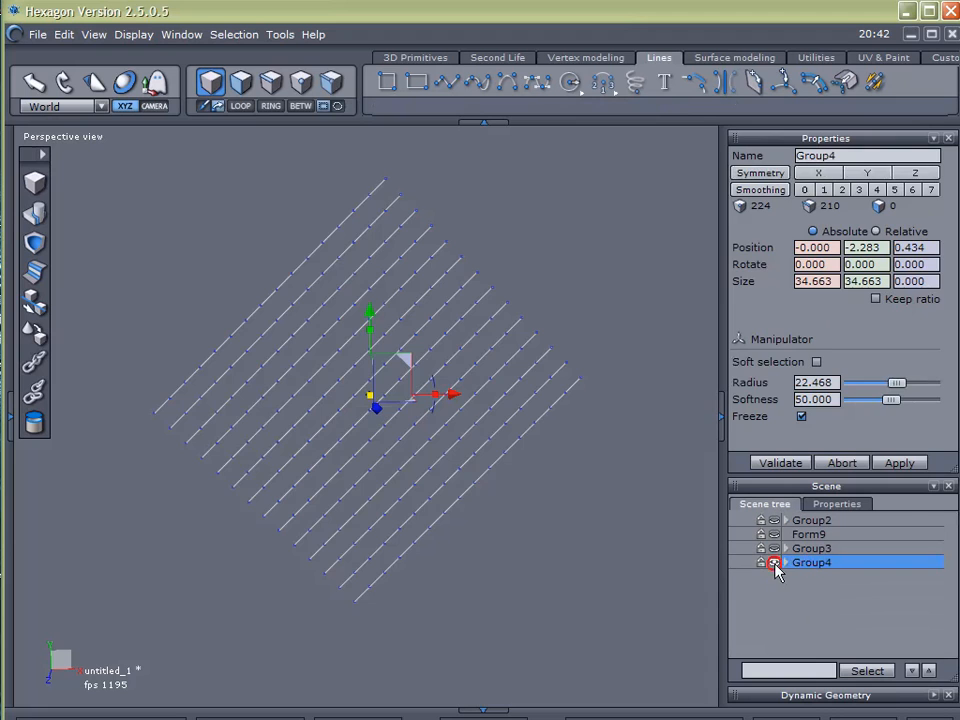
Step: Show both curve groups and rotate Group3 -90 degrees about Z to cross the other curves
click(775, 563)
click(775, 549)
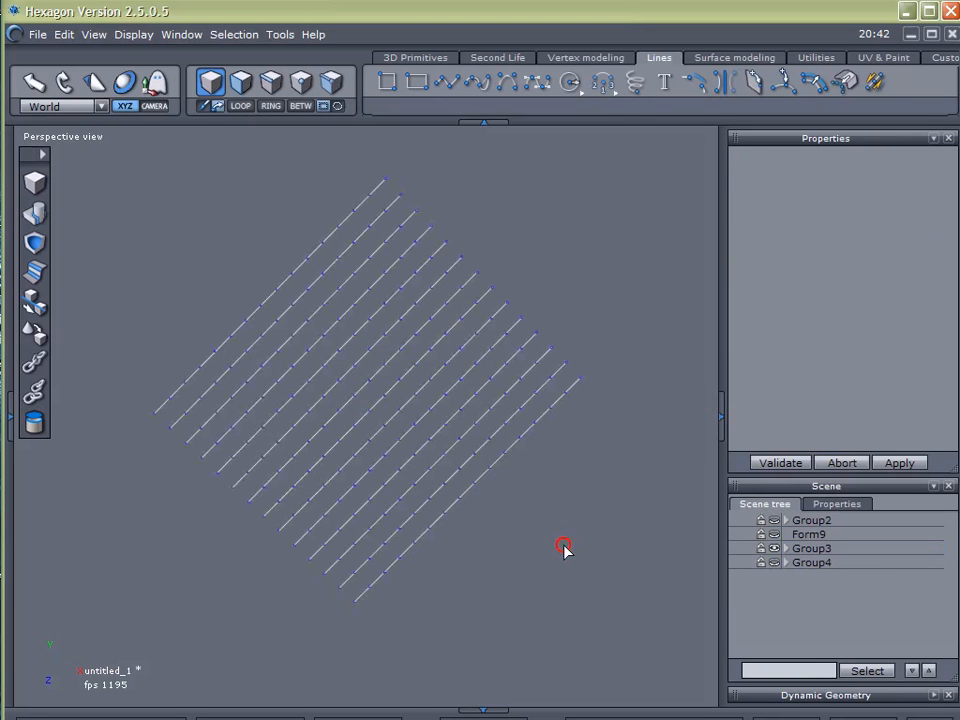
click(793, 550)
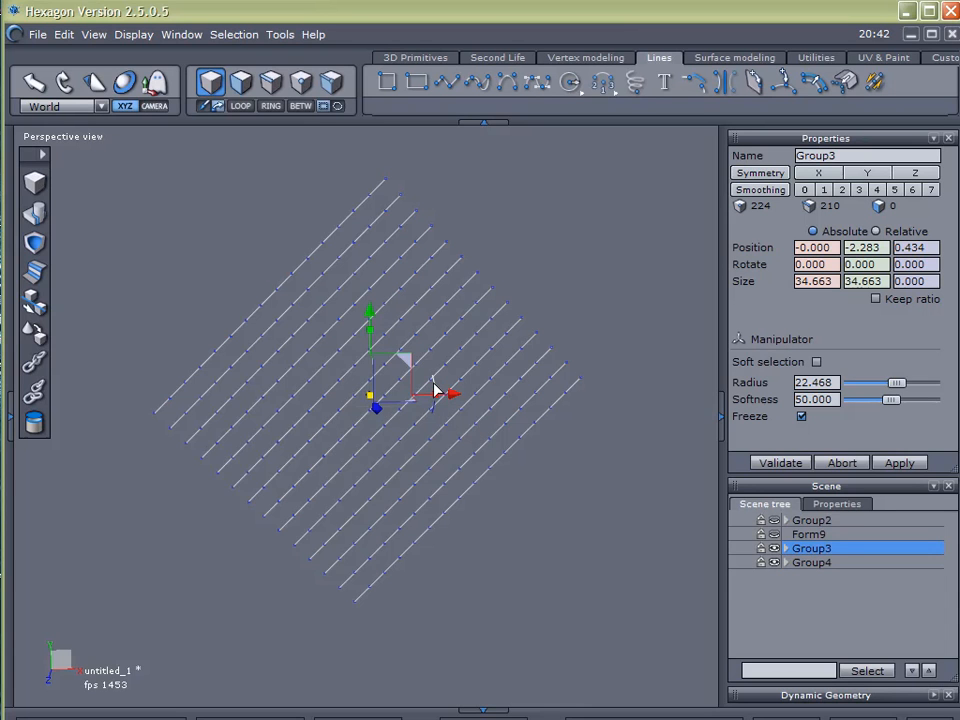
drag(433, 388, 369, 476)
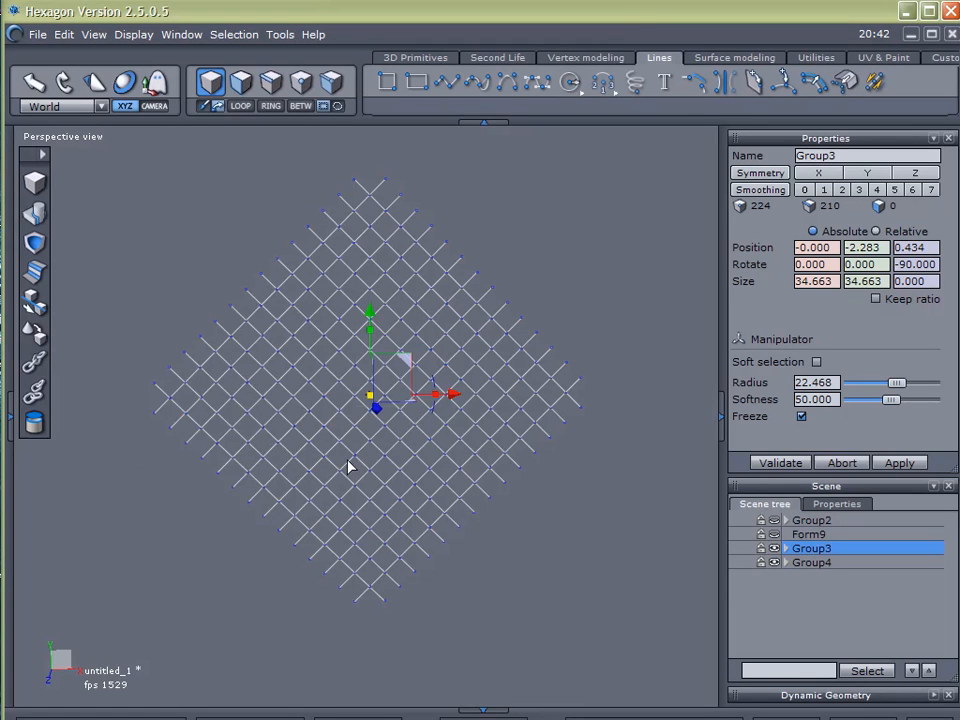
Step: Show the window group behind the crossed curves and lock it against selection
click(774, 520)
right_drag(274, 489, 315, 502)
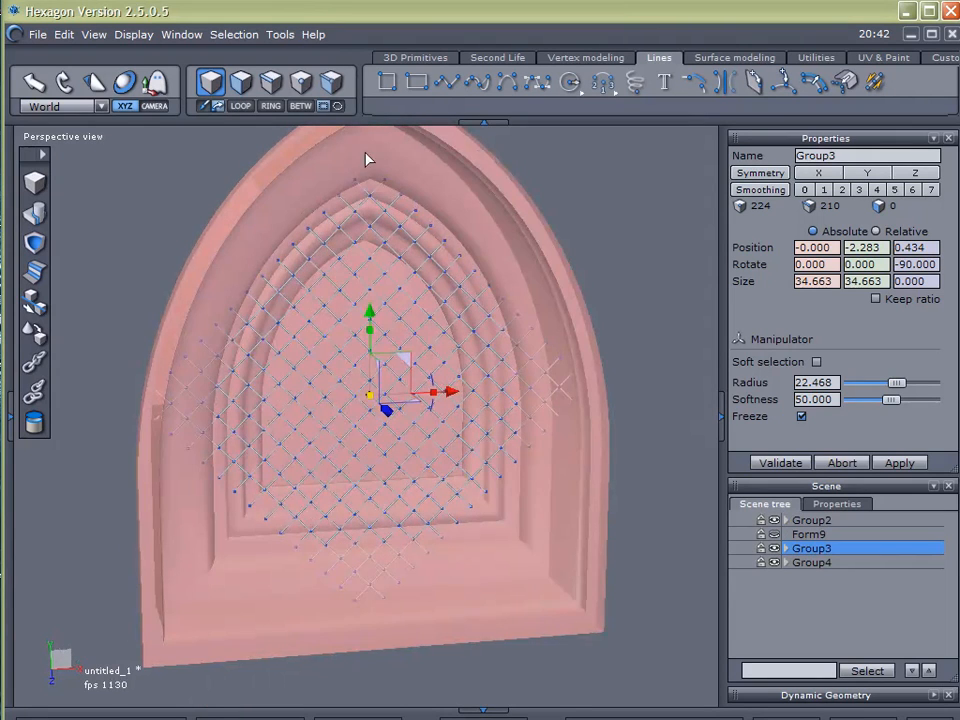
right_drag(272, 540, 707, 586)
click(828, 563)
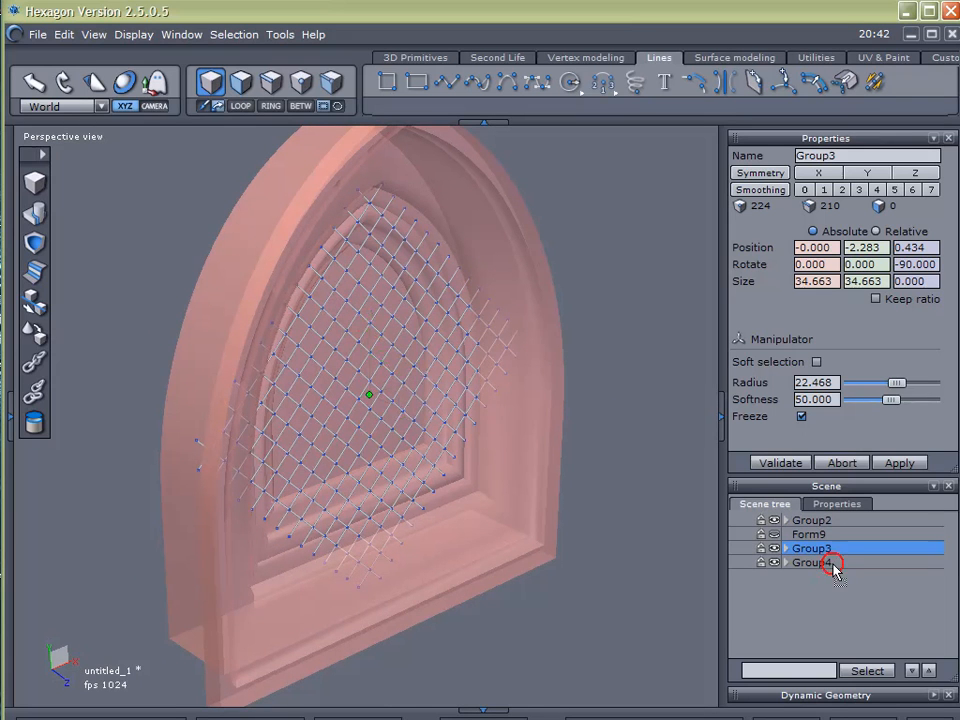
click(816, 556)
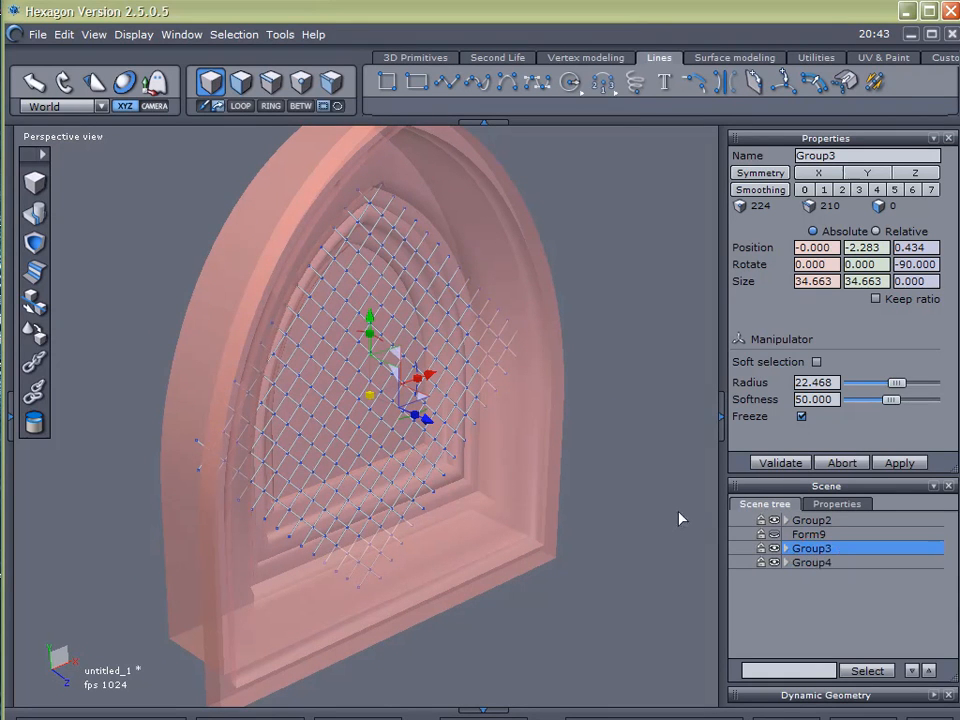
click(761, 522)
Step: Select both curve groups together and move them back into the window to about Z -4.882
click(645, 525)
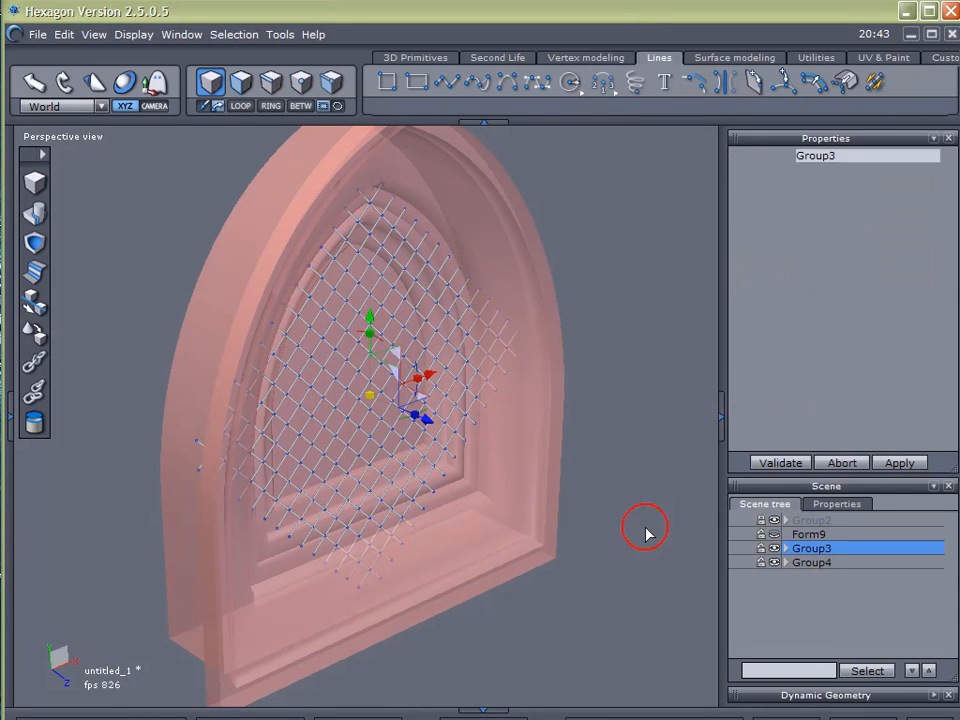
key(ctrl+a)
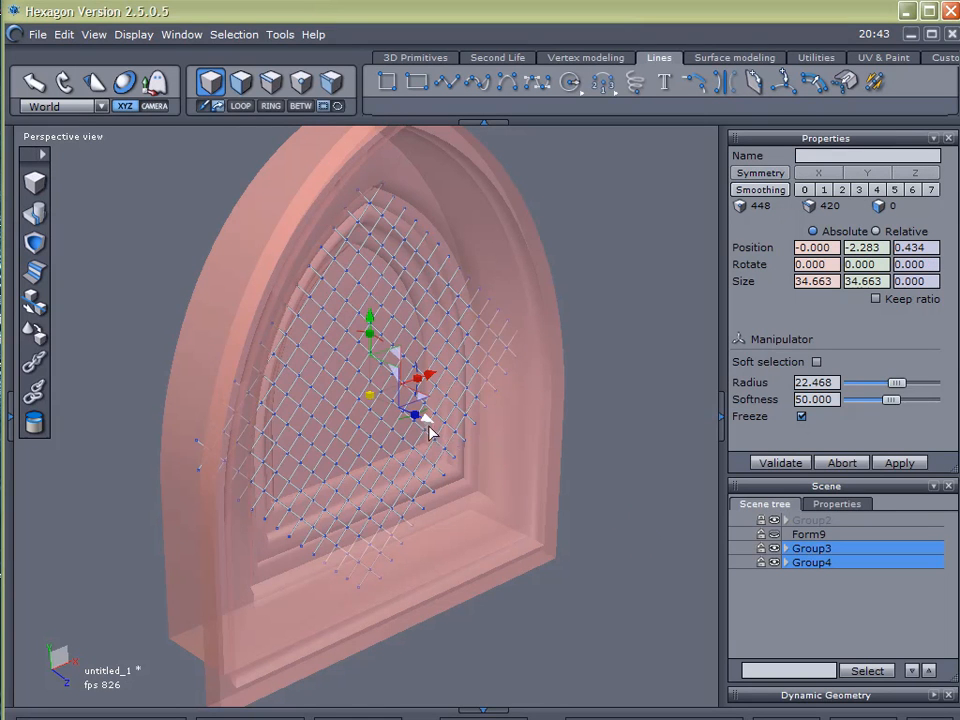
drag(428, 425, 382, 414)
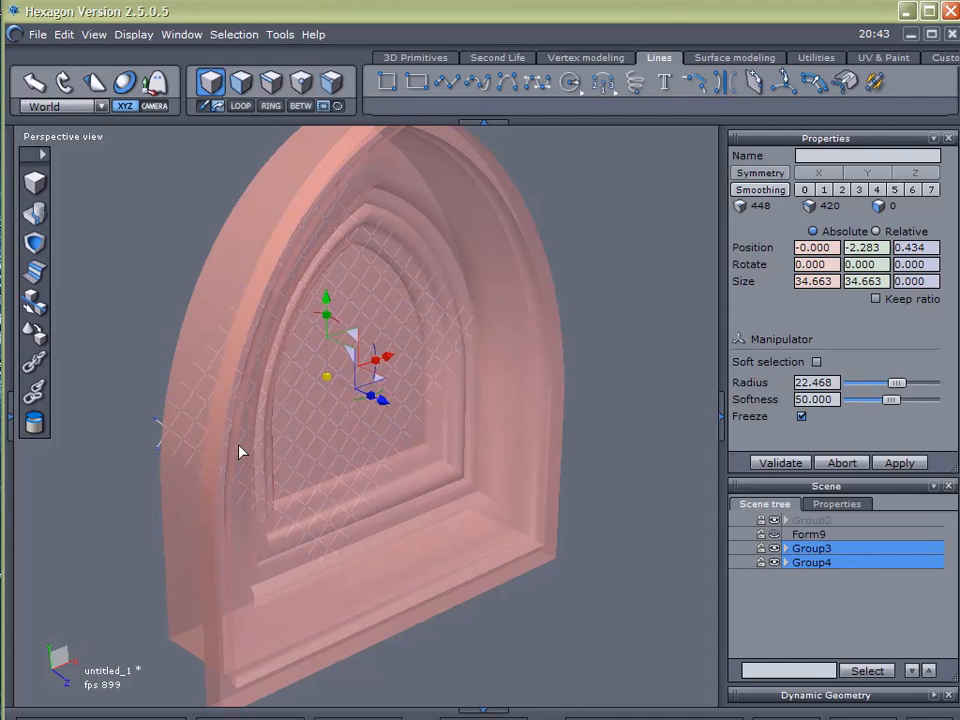
Step: Unlock the window group and set its material transparency to 0
click(12, 426)
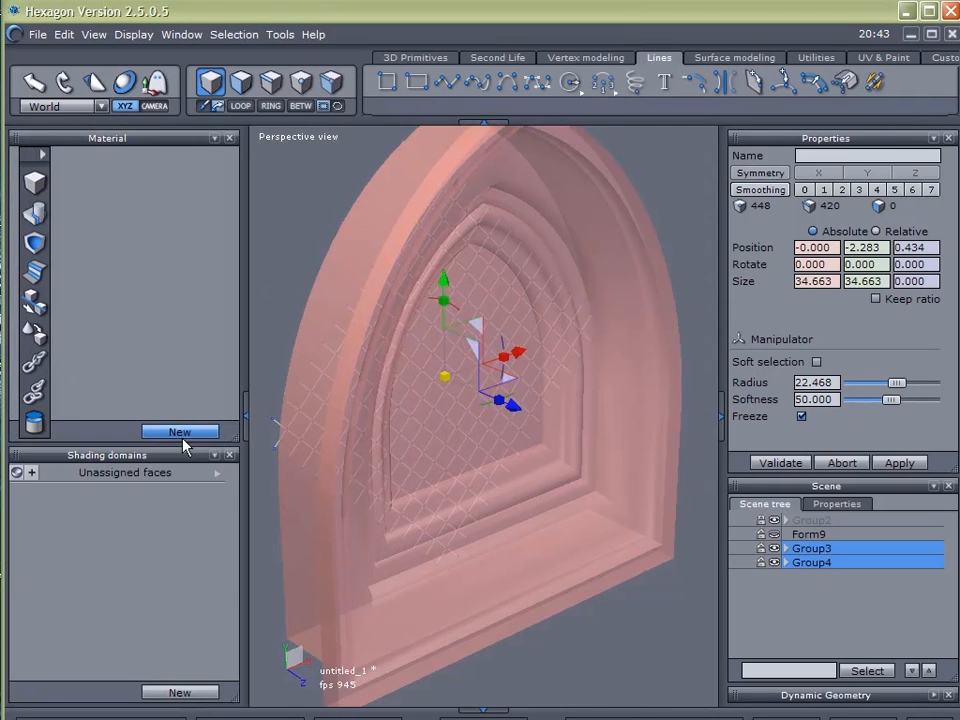
click(773, 520)
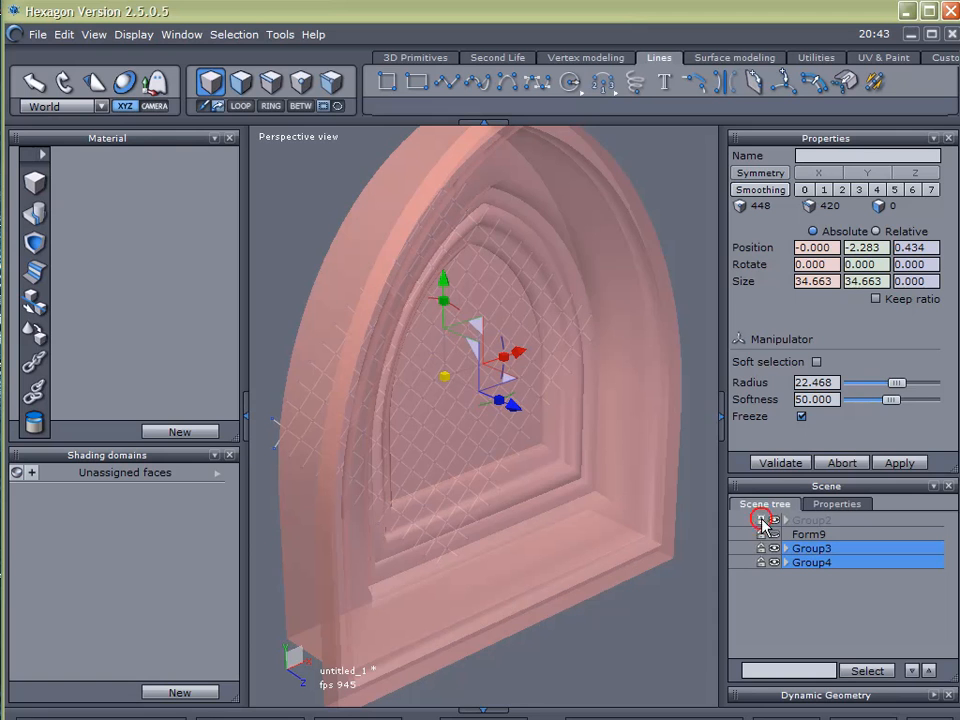
click(828, 522)
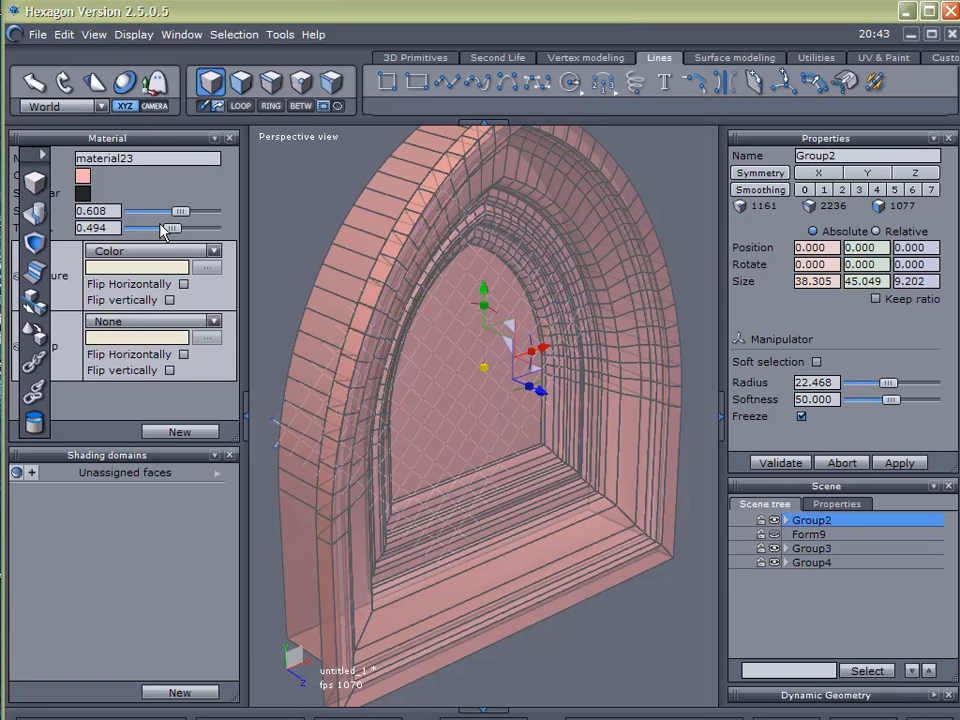
drag(170, 230, 73, 235)
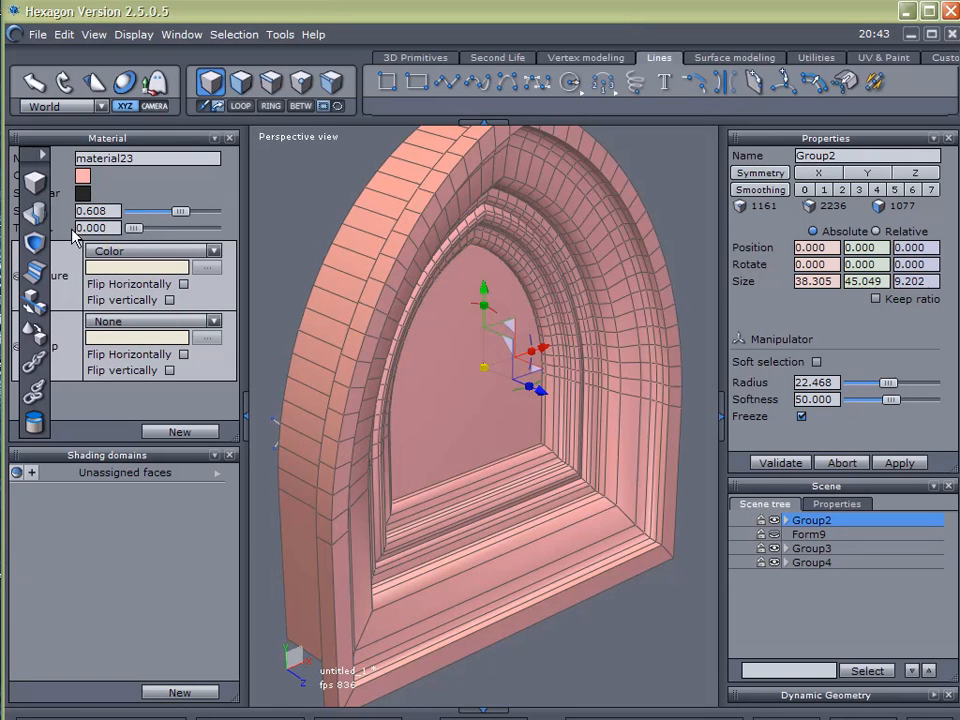
click(244, 413)
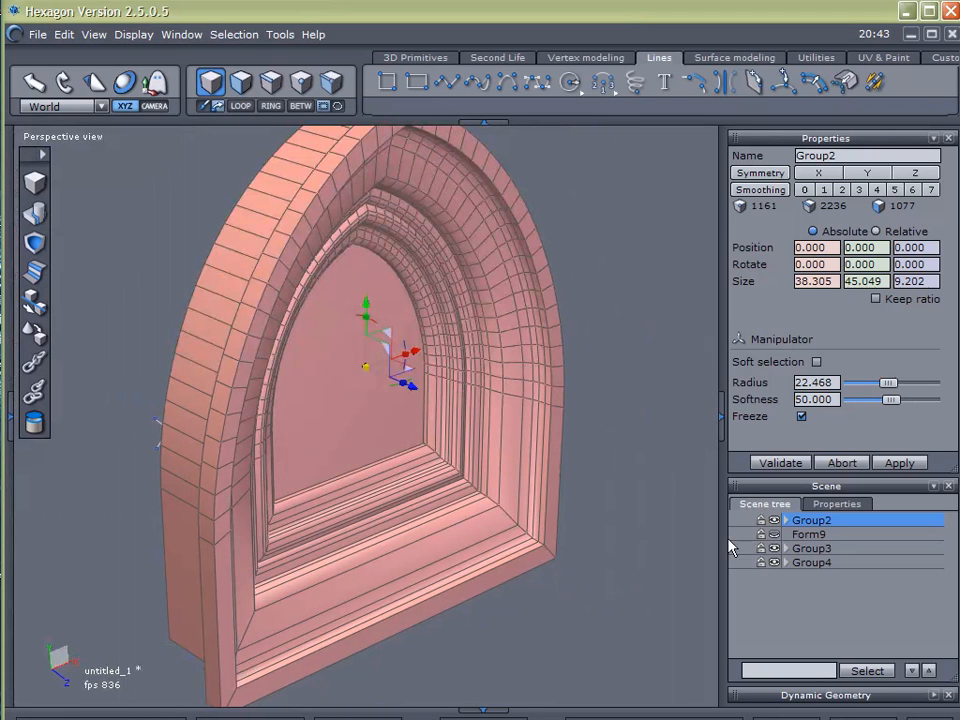
Step: Lock the window group again and move both curve groups forward along Z to just in front of the glass
click(772, 520)
click(632, 561)
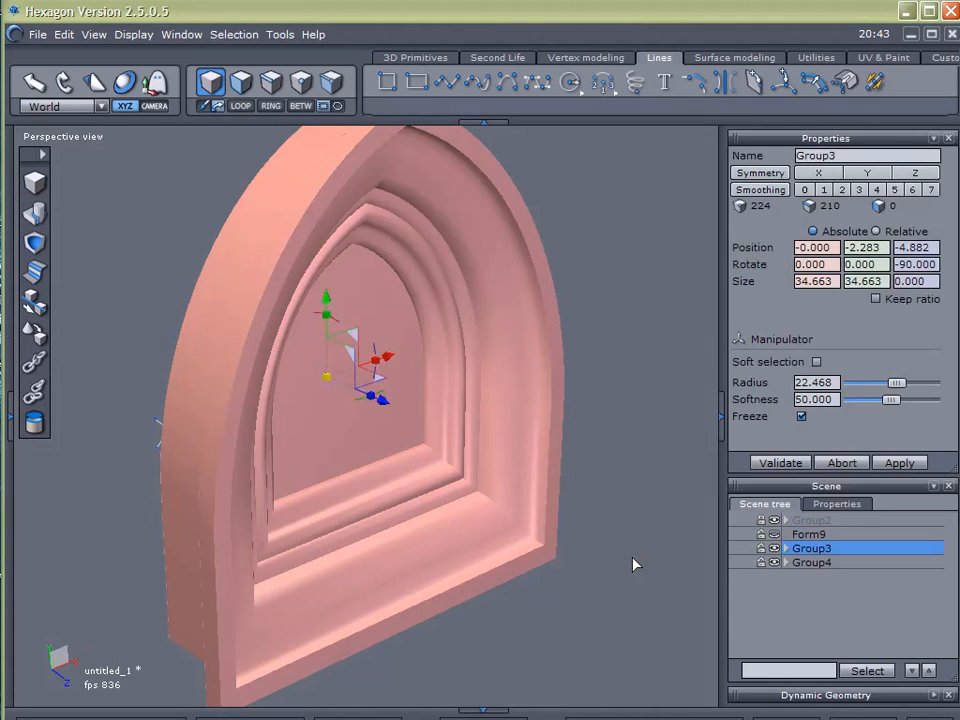
shift+click(533, 511)
drag(371, 402, 418, 415)
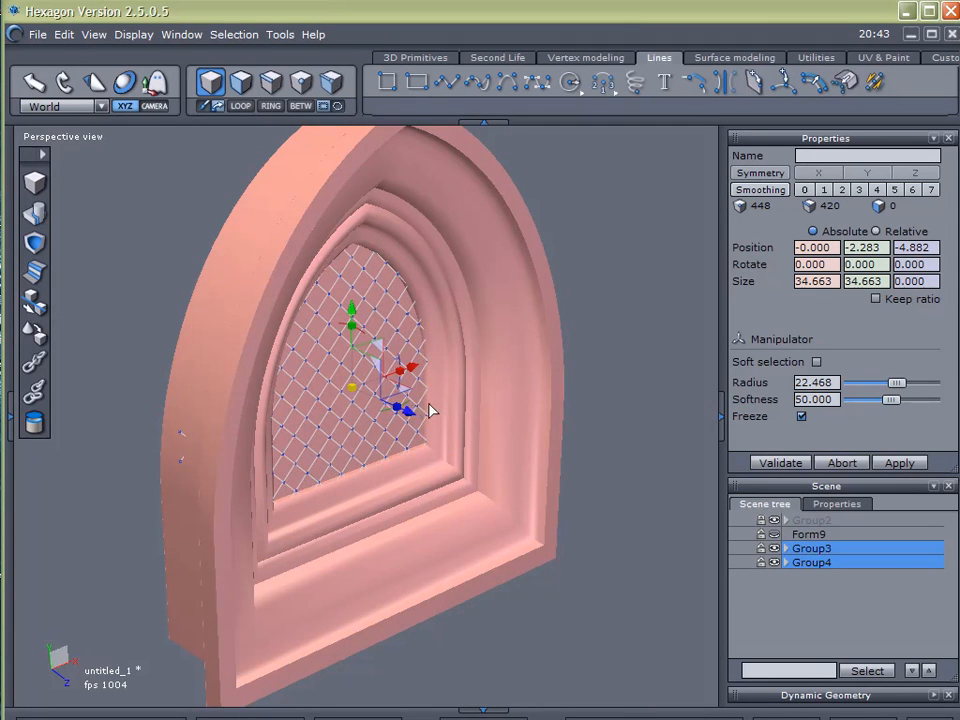
Step: Examine up close where the lattice curves meet the inner edge of the window frame
scroll(431, 411, up, 5)
middle_drag(420, 411, 454, 460)
right_drag(454, 460, 500, 472)
mouse_move(392, 373)
mouse_down()
mouse_move(400, 366)
mouse_move(394, 375)
mouse_up()
drag(388, 367, 392, 368)
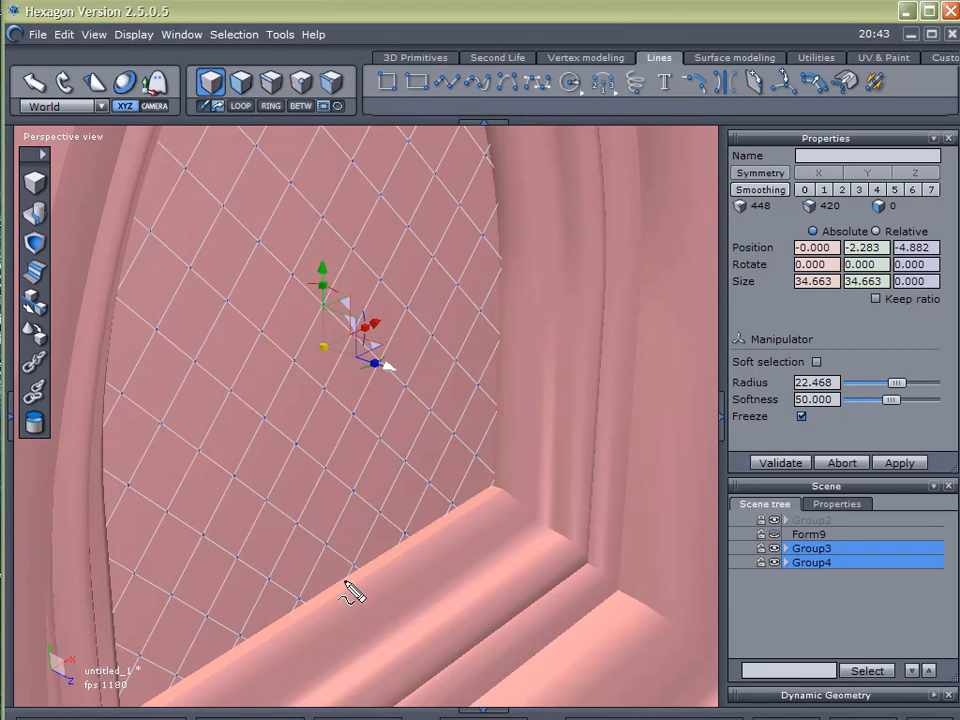
mouse_move(347, 583)
mouse_down()
mouse_move(499, 491)
mouse_move(510, 206)
mouse_up()
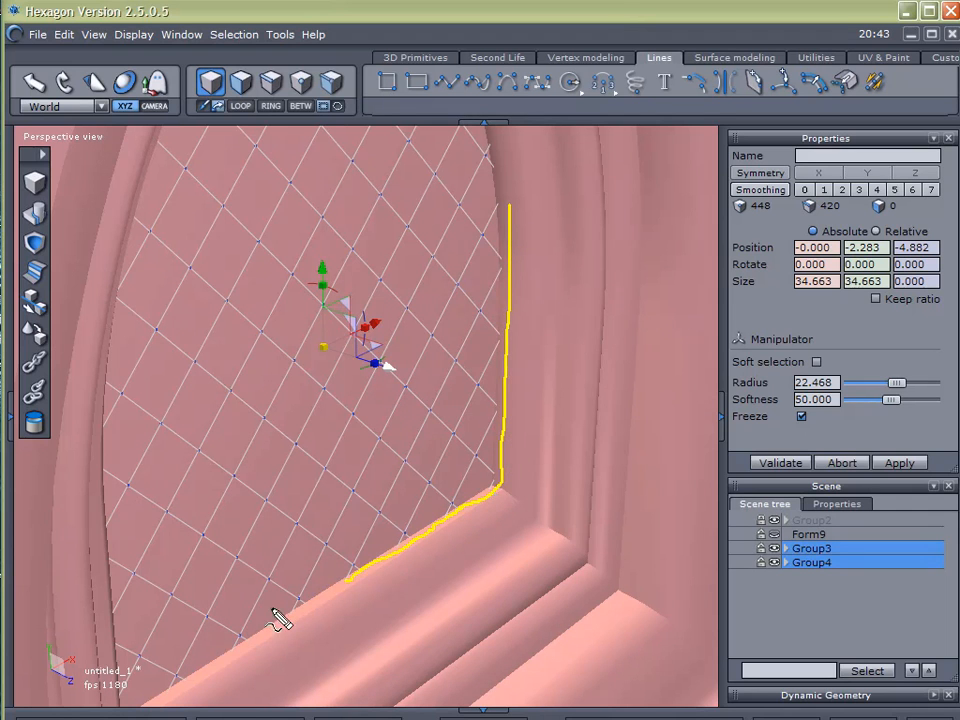
key(space)
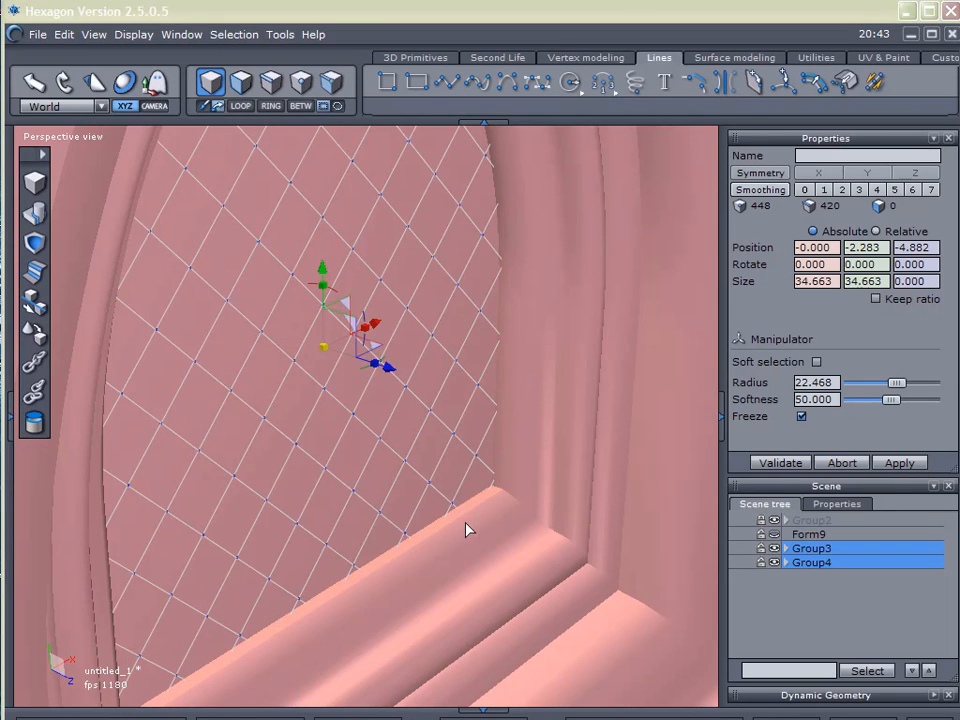
right_drag(500, 535, 531, 527)
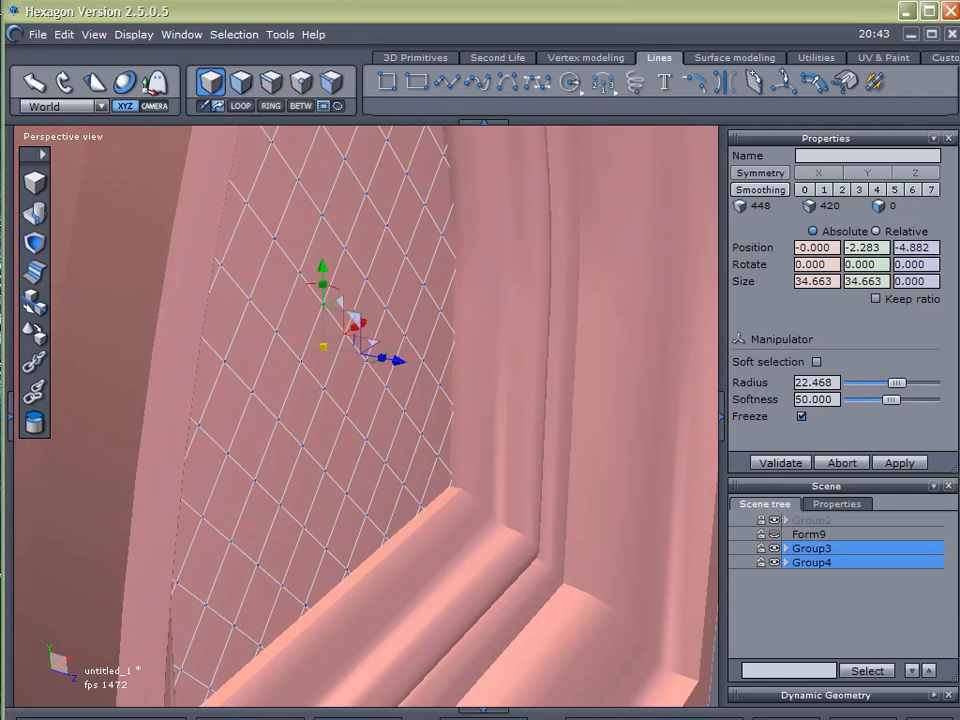
Step: Show the mesh edges over the shading to inspect the lattice's depth against the frame, and return to plain smooth shading
drag(722, 11, 723, 1)
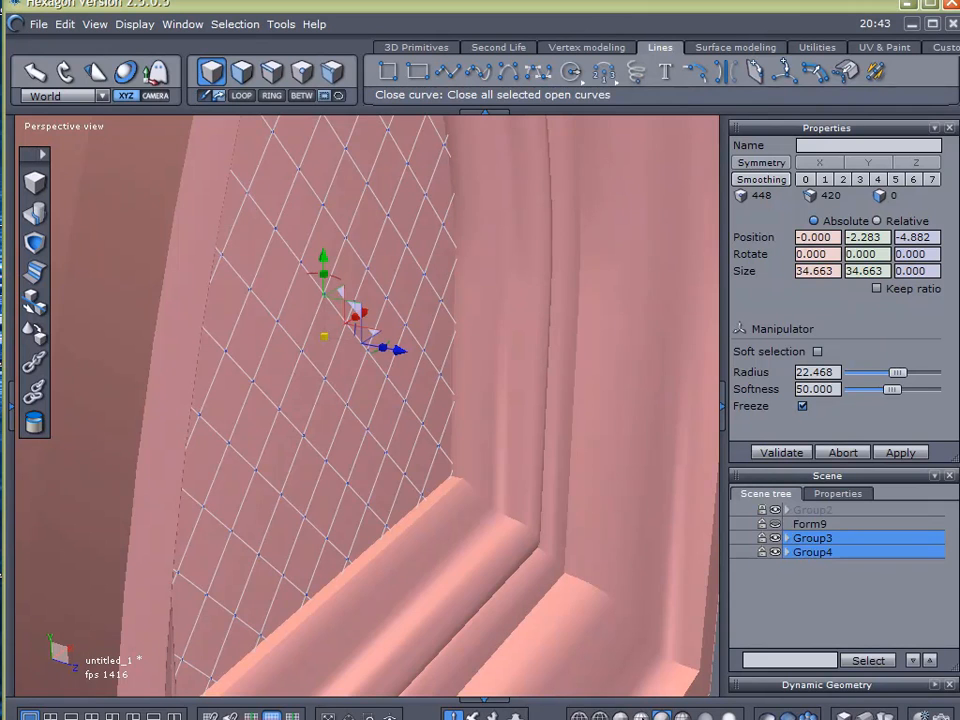
click(683, 715)
mouse_move(482, 582)
right_down()
mouse_move(514, 574)
mouse_move(488, 574)
right_up()
drag(400, 349, 403, 351)
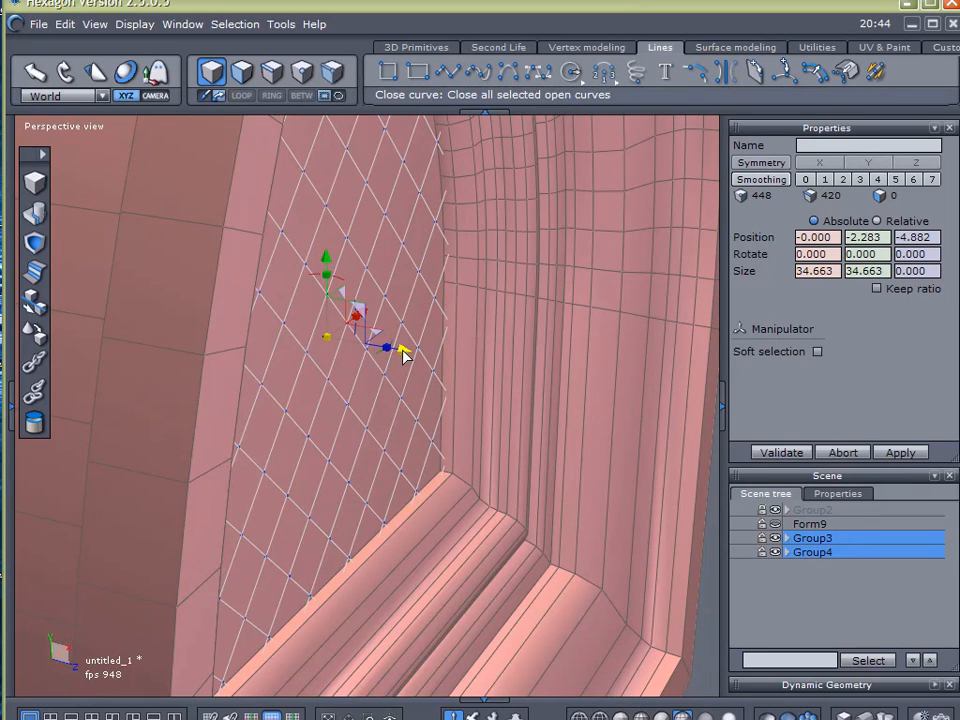
right_drag(407, 409, 369, 561)
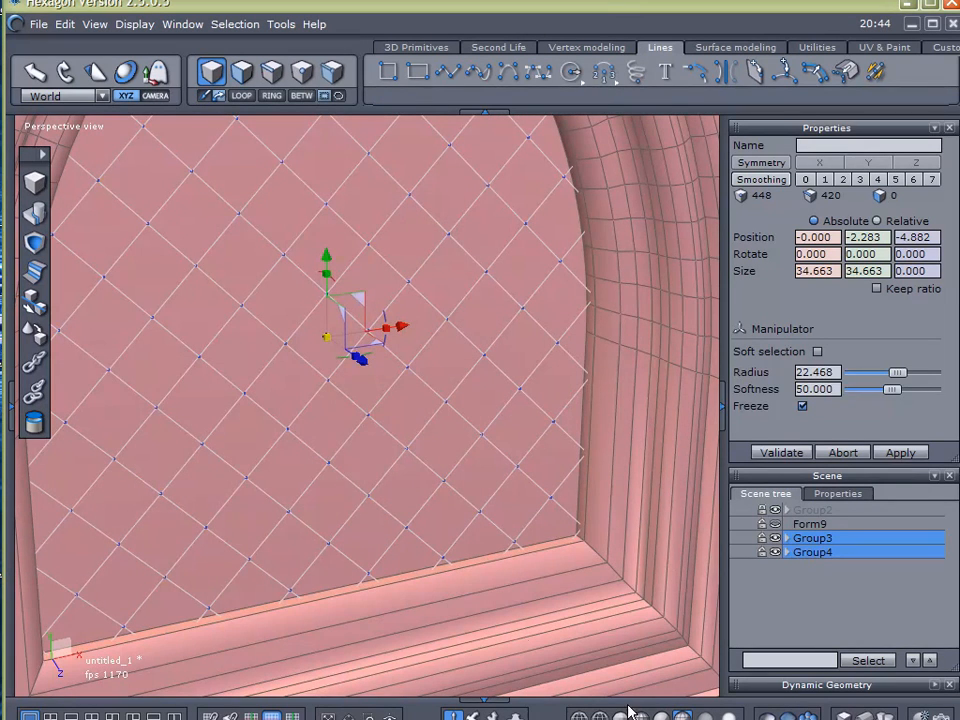
click(658, 716)
scroll(506, 484, down, 4)
mouse_move(508, 515)
right_down()
mouse_move(437, 463)
mouse_move(444, 476)
mouse_move(401, 456)
mouse_move(418, 457)
right_up()
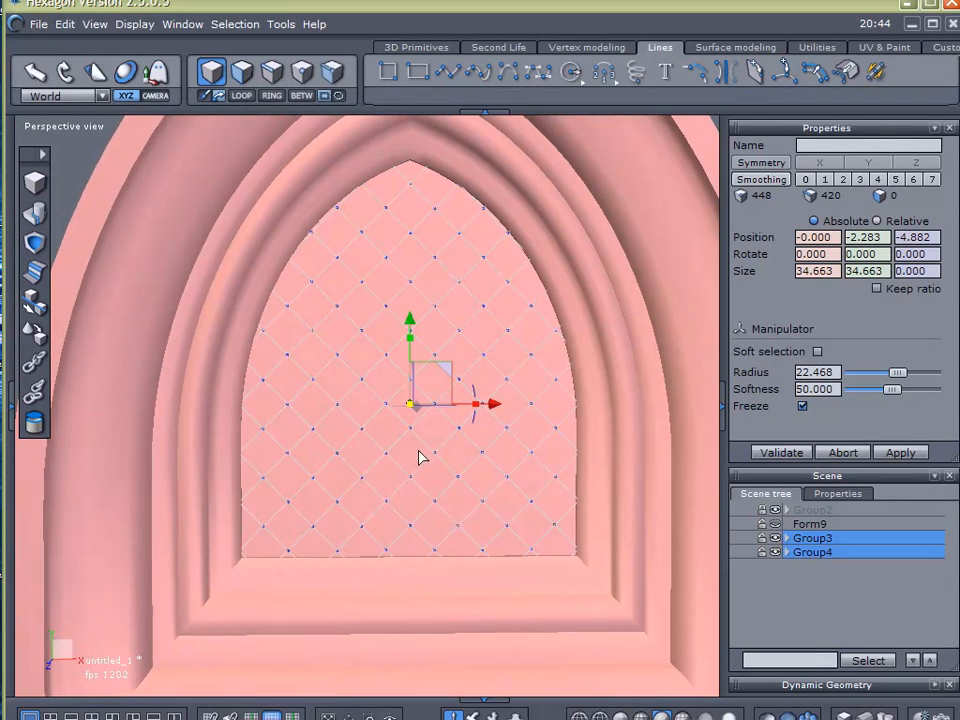
Step: Unlock the window group and lock both curve groups against selection
click(775, 510)
click(829, 512)
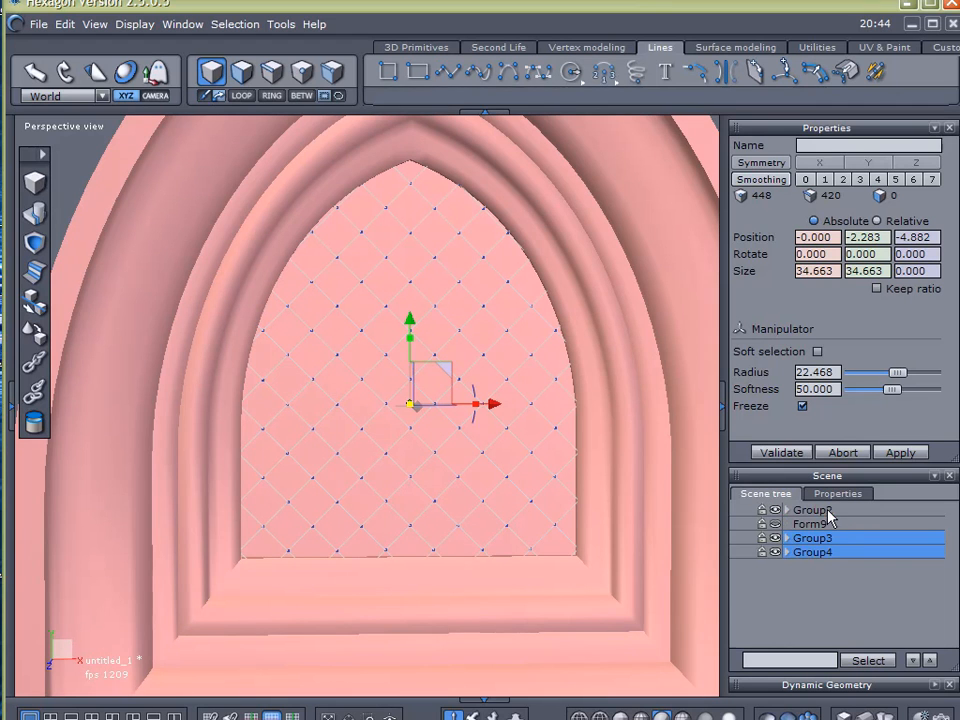
click(762, 538)
click(762, 553)
Step: Select the window group and increase its material transparency so the curves hidden behind the moulding show through
click(504, 480)
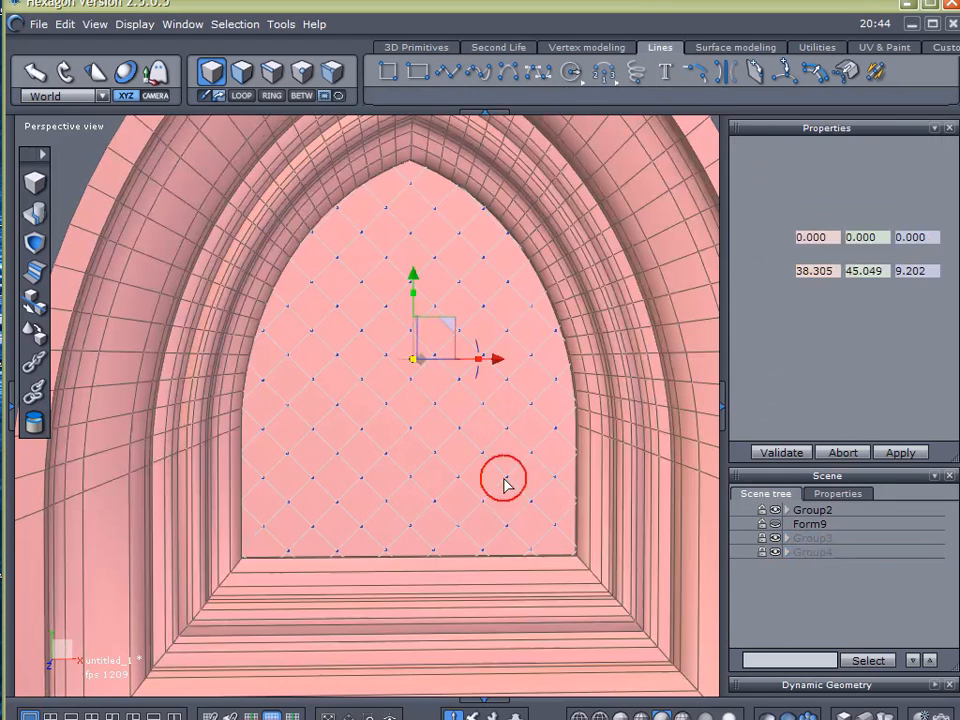
click(8, 410)
drag(137, 219, 169, 226)
click(247, 404)
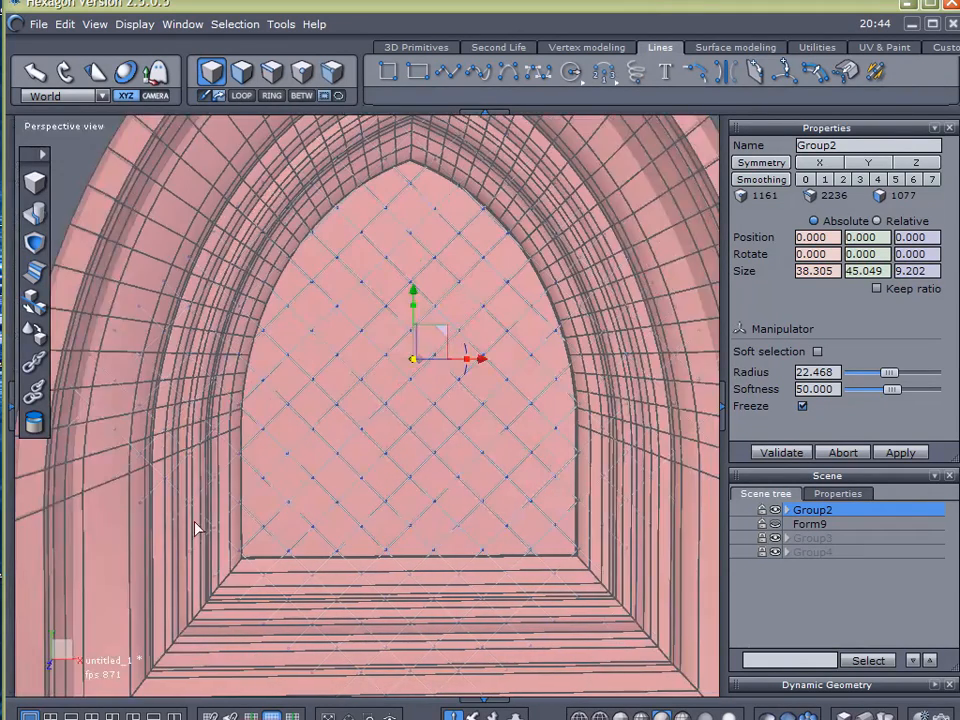
scroll(476, 508, down, 3)
scroll(462, 488, up, 1)
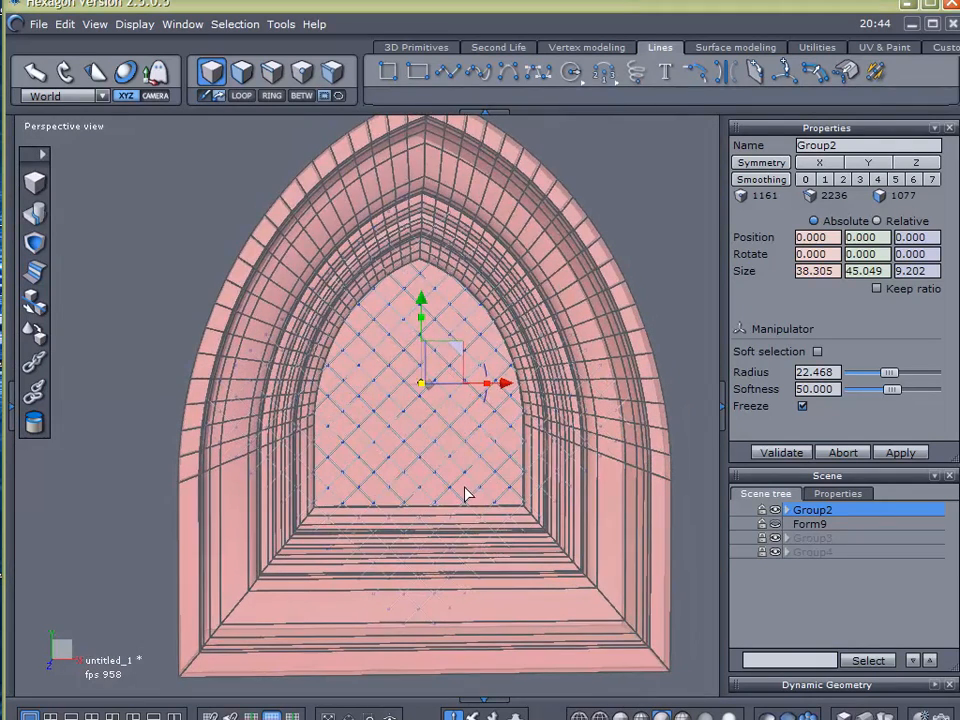
Step: With only the window group locked, ungroup both curve groups into individual curves
click(761, 510)
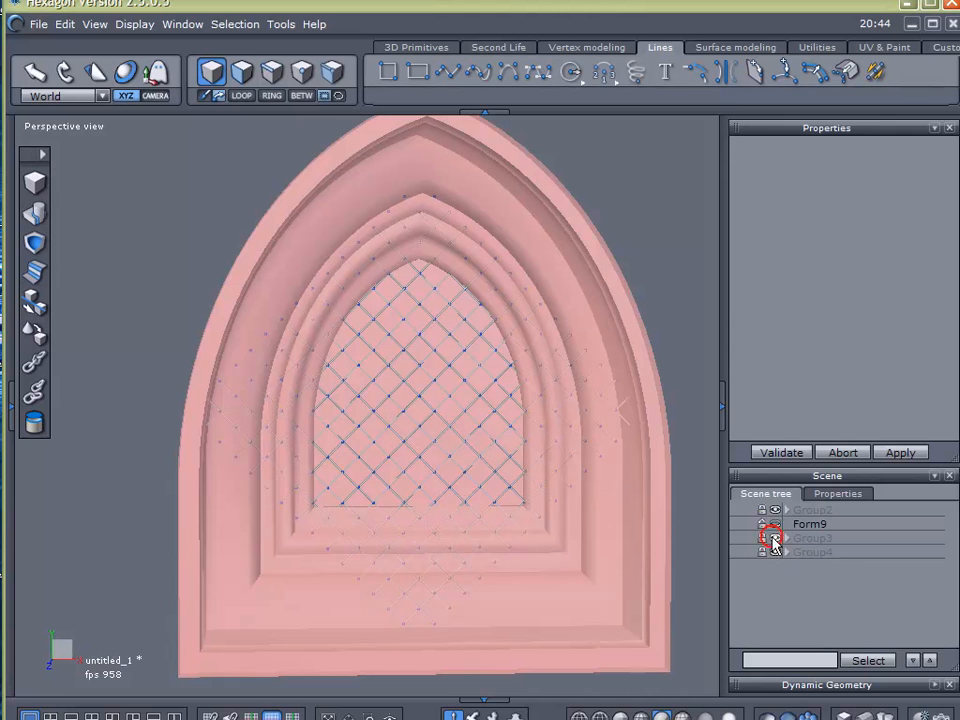
click(761, 552)
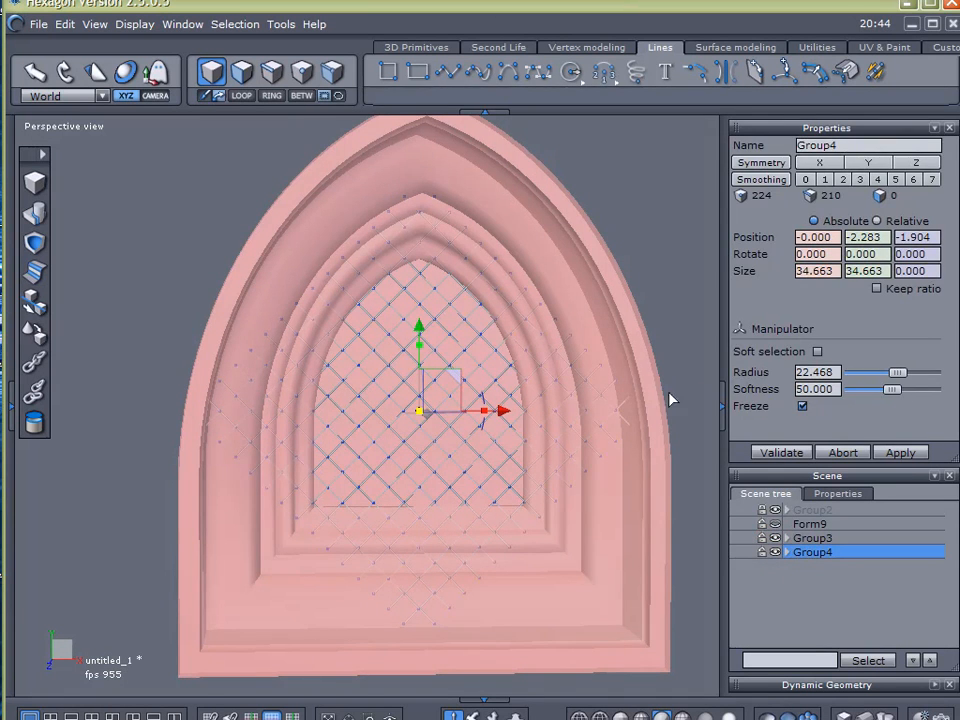
shift+click(468, 452)
right_drag(222, 482, 349, 535)
click(40, 391)
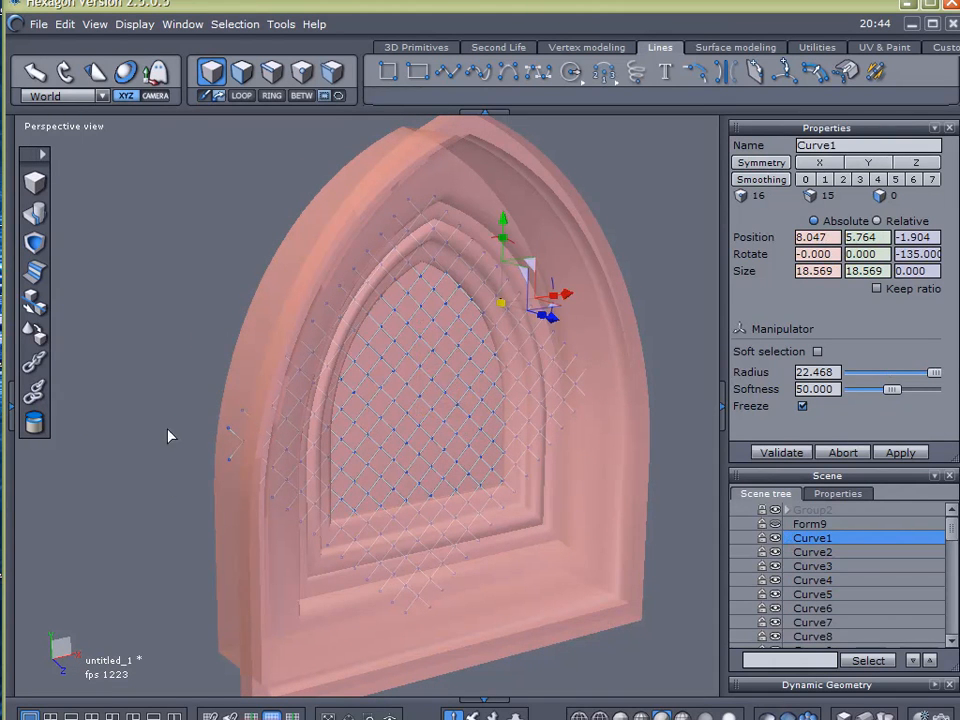
Step: Select all the individual curves and inspect how far their ends extend past the window opening
key(ctrl+a)
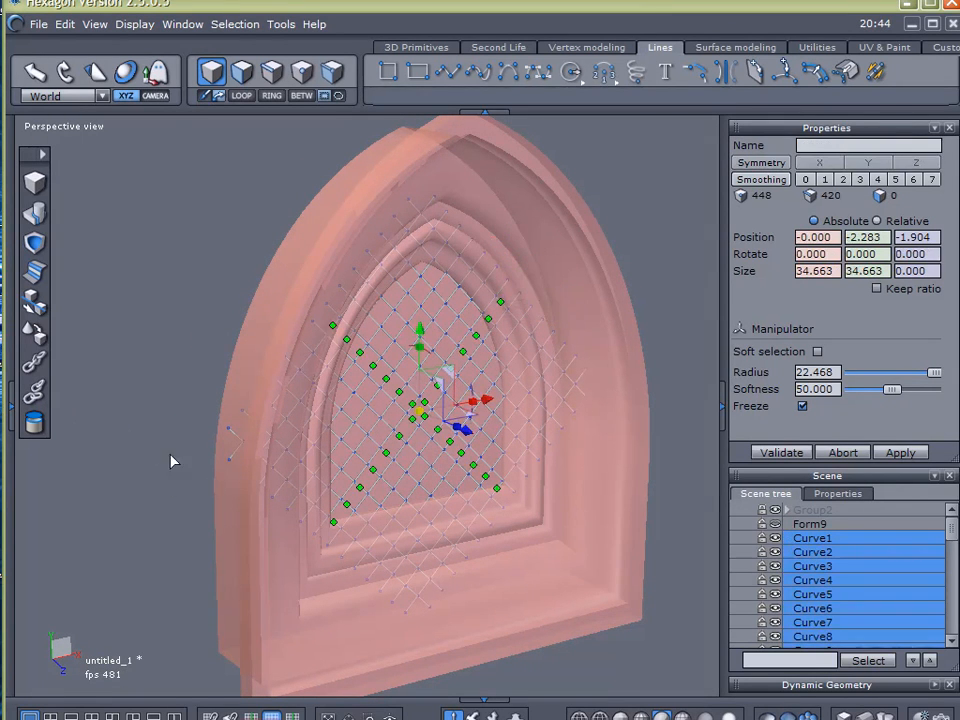
right_drag(220, 490, 86, 420)
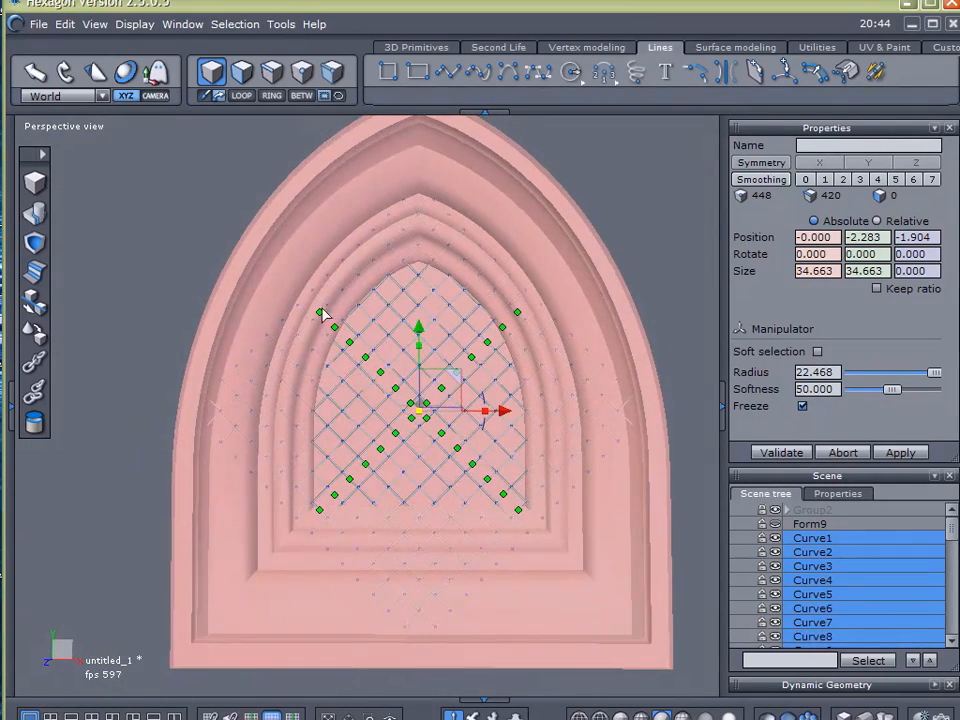
right_drag(450, 505, 542, 516)
right_drag(640, 410, 161, 454)
right_drag(257, 465, 298, 529)
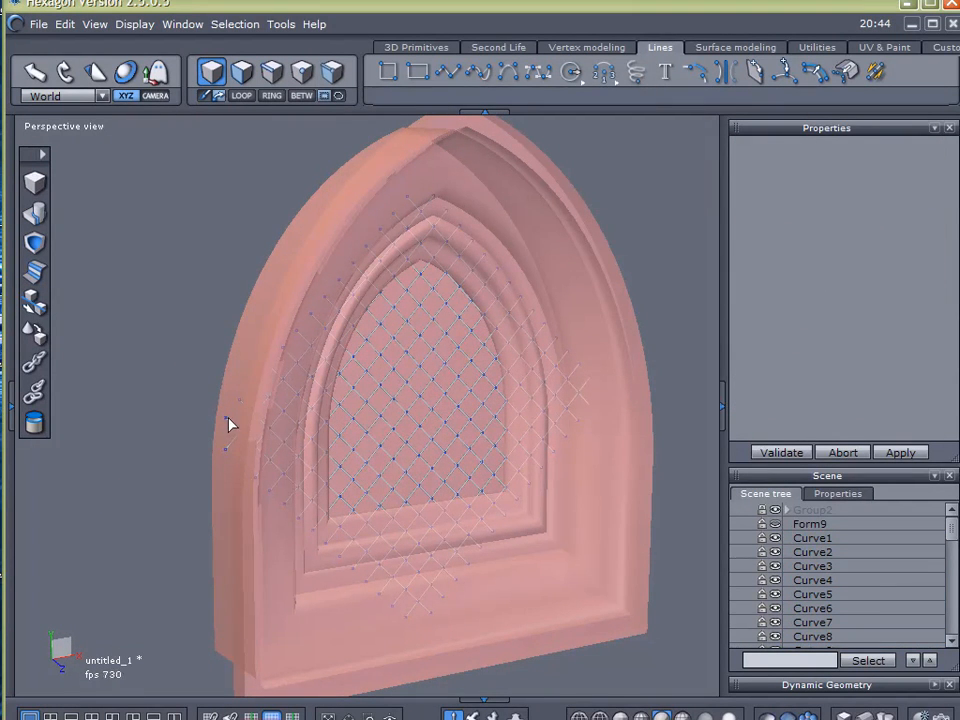
key(ctrl+a)
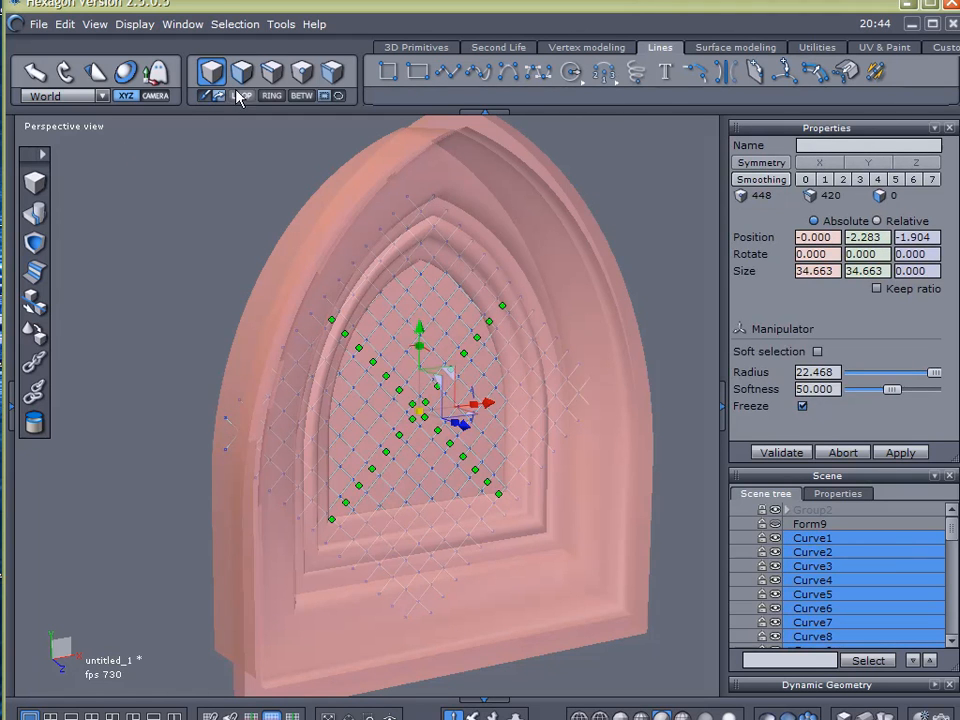
click(304, 72)
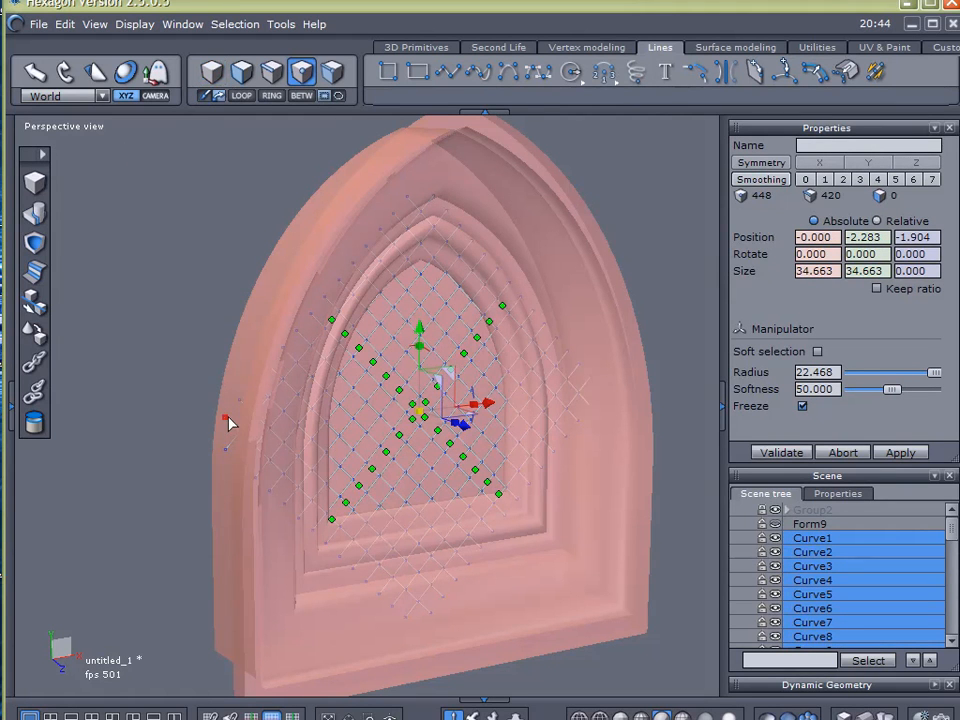
click(227, 449)
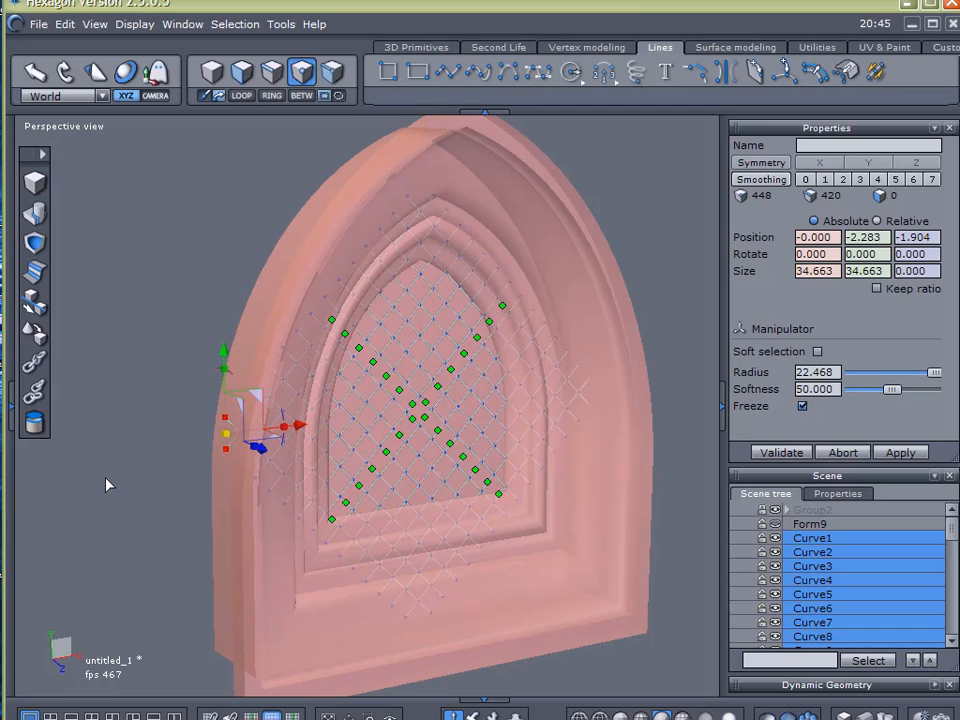
click(176, 451)
click(176, 451)
click(176, 451)
Step: Delete the outermost end point of the descending diagonal curve that reaches the window's outer side edge
click(232, 430)
click(231, 430)
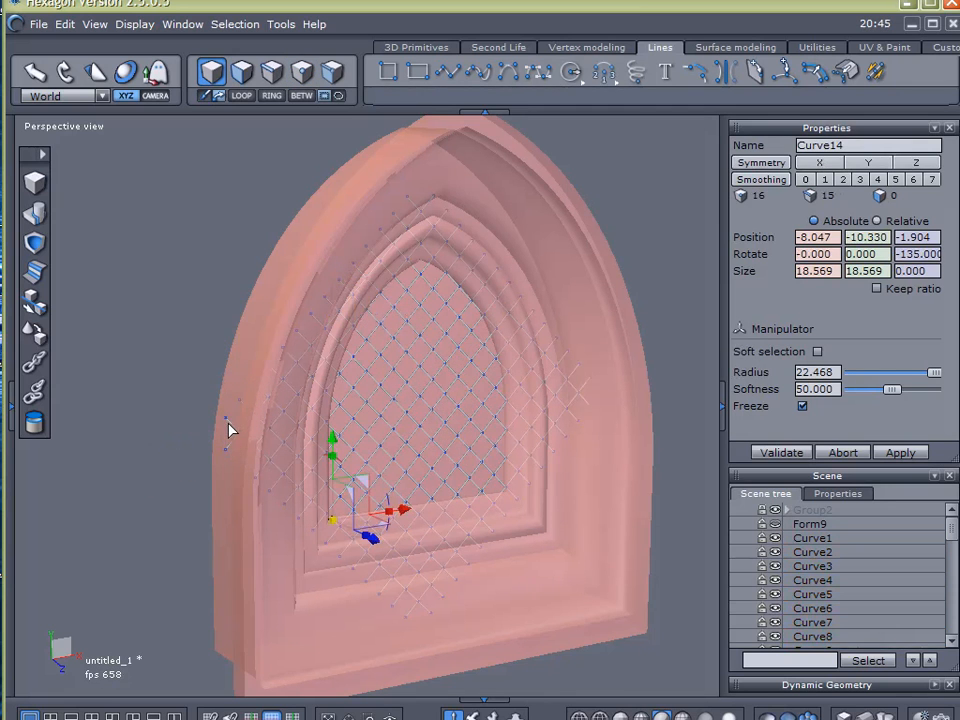
click(304, 74)
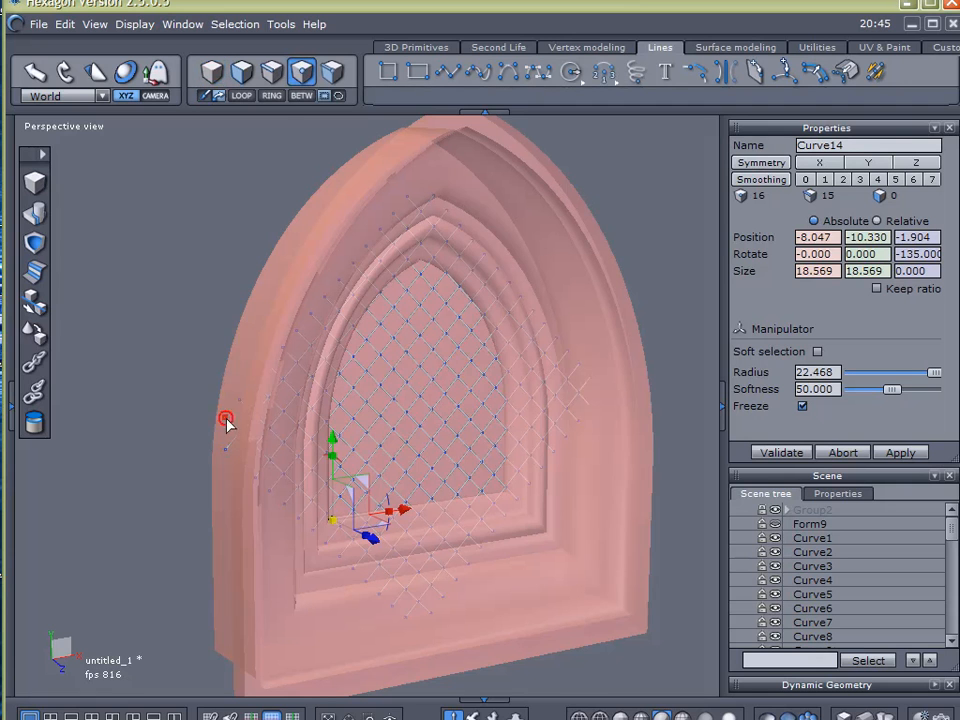
click(226, 419)
key(Delete)
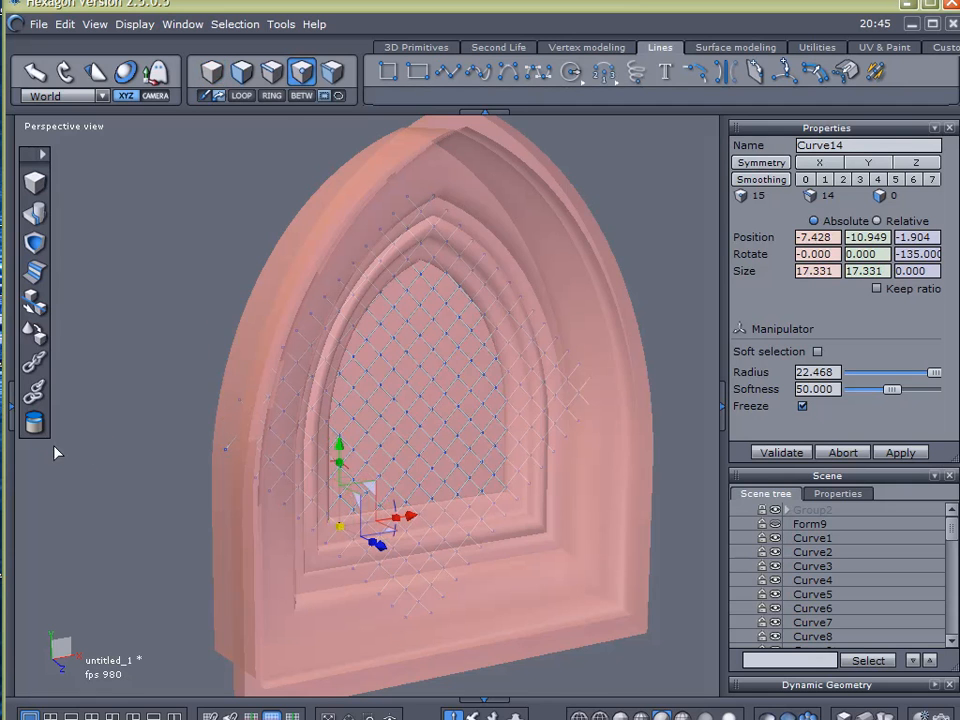
Step: Delete the outermost end point of the ascending diagonal curve on the same outer side of the window
click(224, 454)
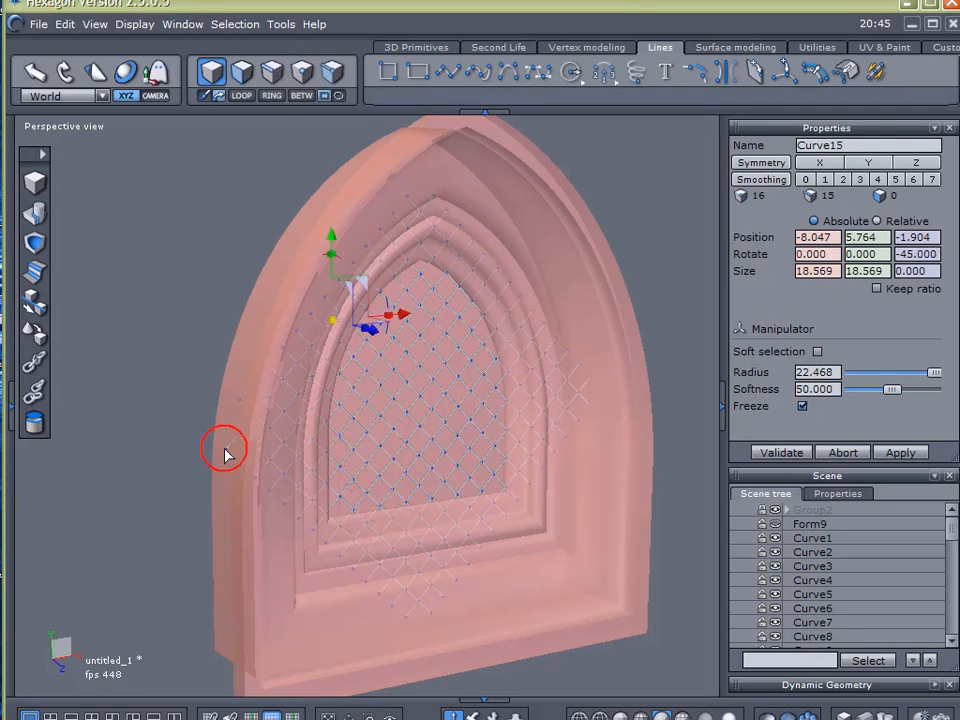
click(307, 78)
drag(228, 444, 81, 476)
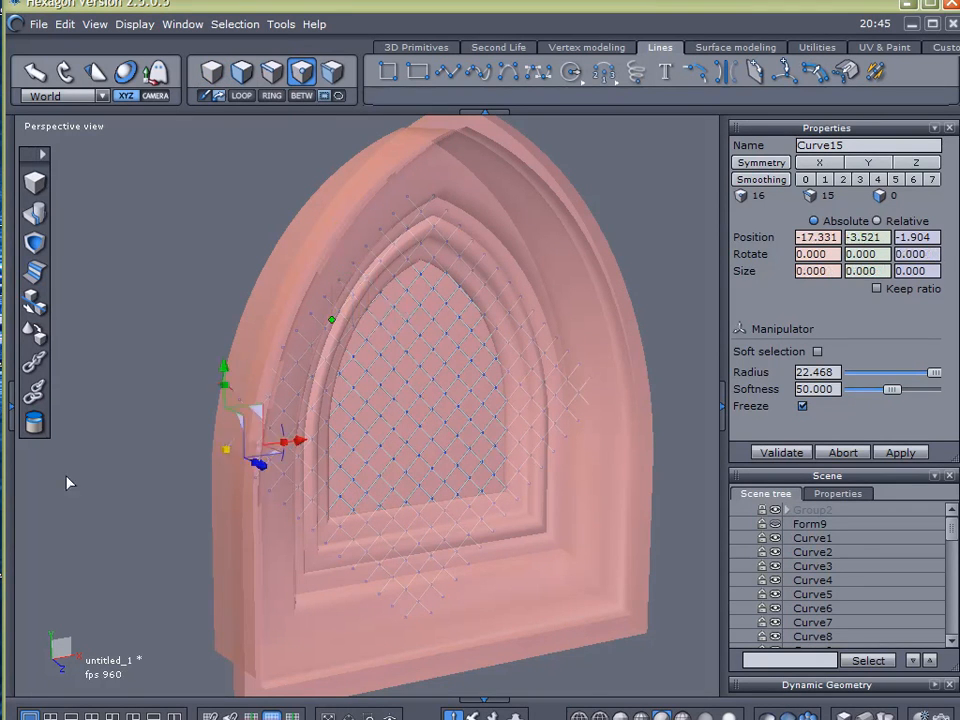
key(Delete)
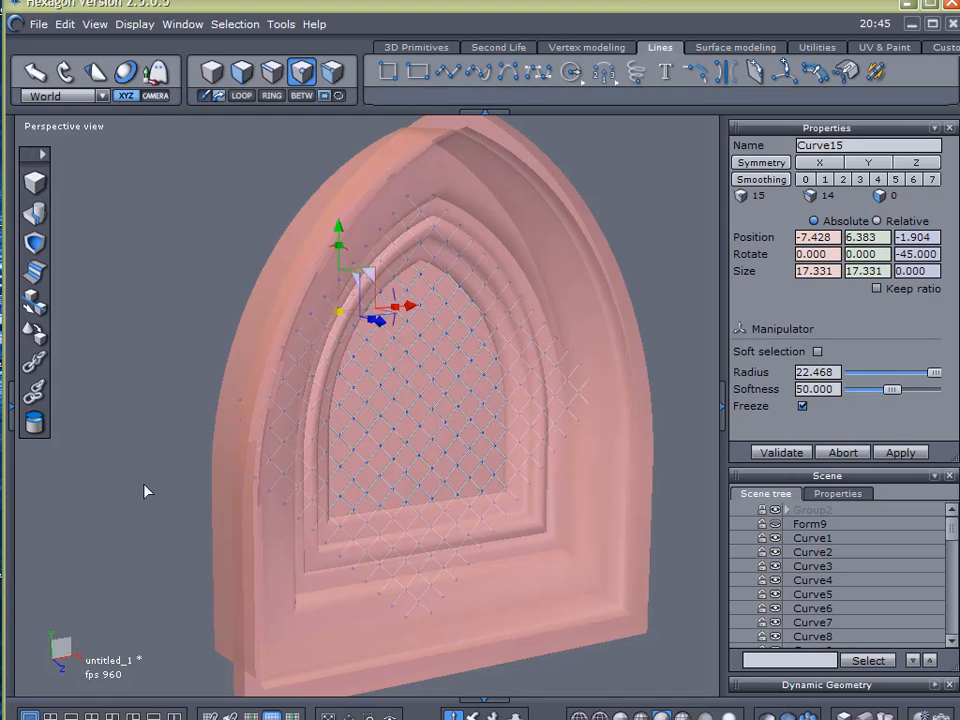
Step: Combine all the trimmed lattice curves into a single group
middle_drag(113, 537, 240, 512)
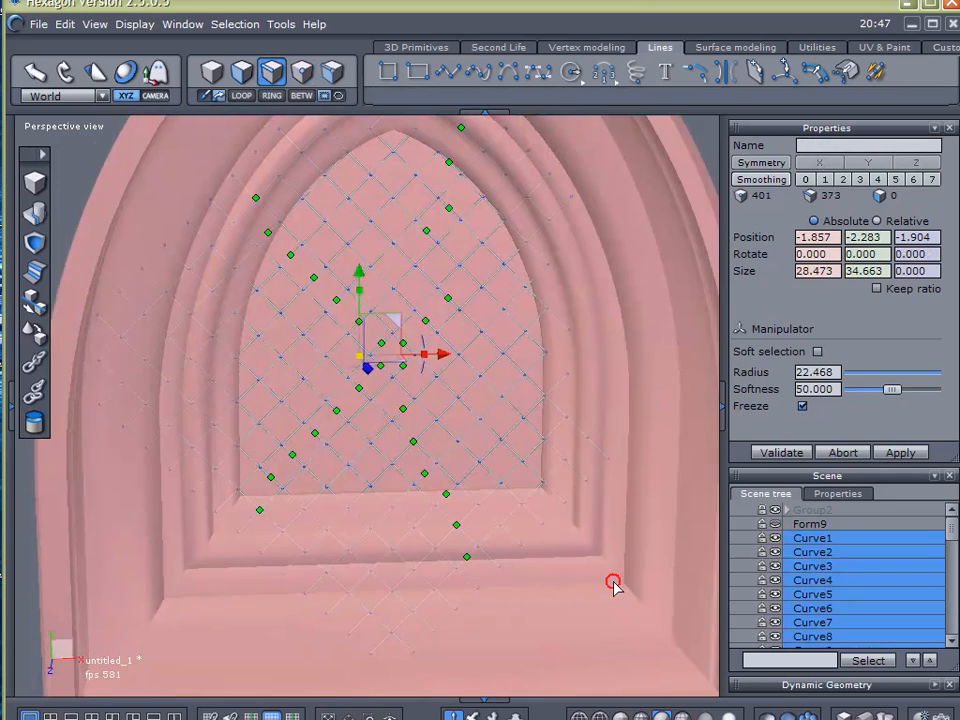
middle_drag(617, 588, 620, 427)
middle_drag(568, 295, 562, 280)
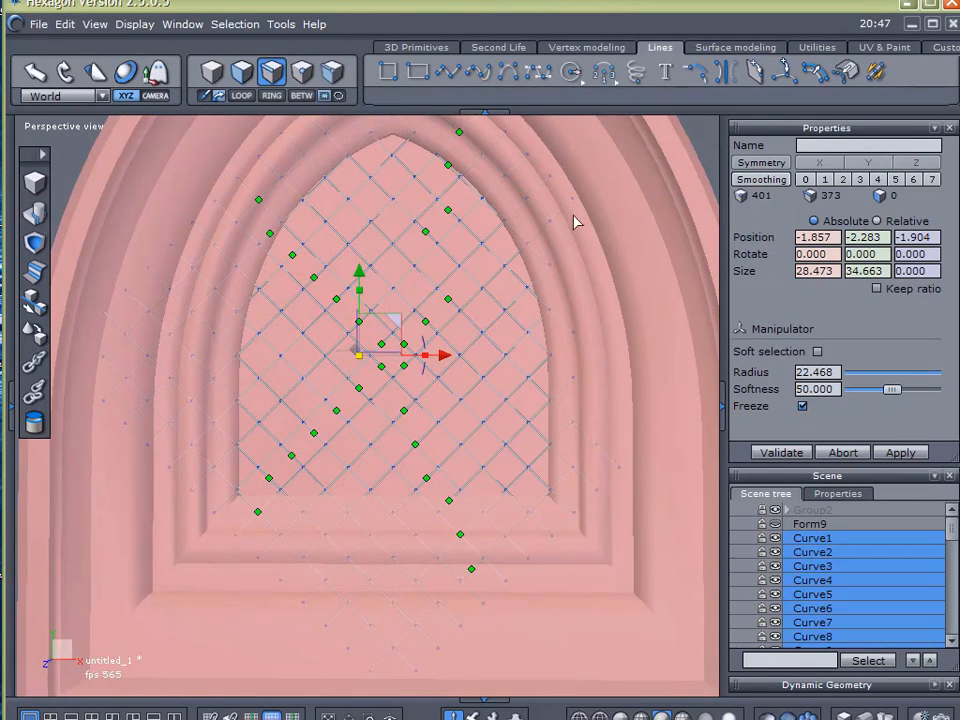
mouse_move(455, 485)
middle_down()
mouse_move(474, 508)
mouse_move(422, 484)
mouse_move(433, 516)
mouse_move(452, 501)
middle_up()
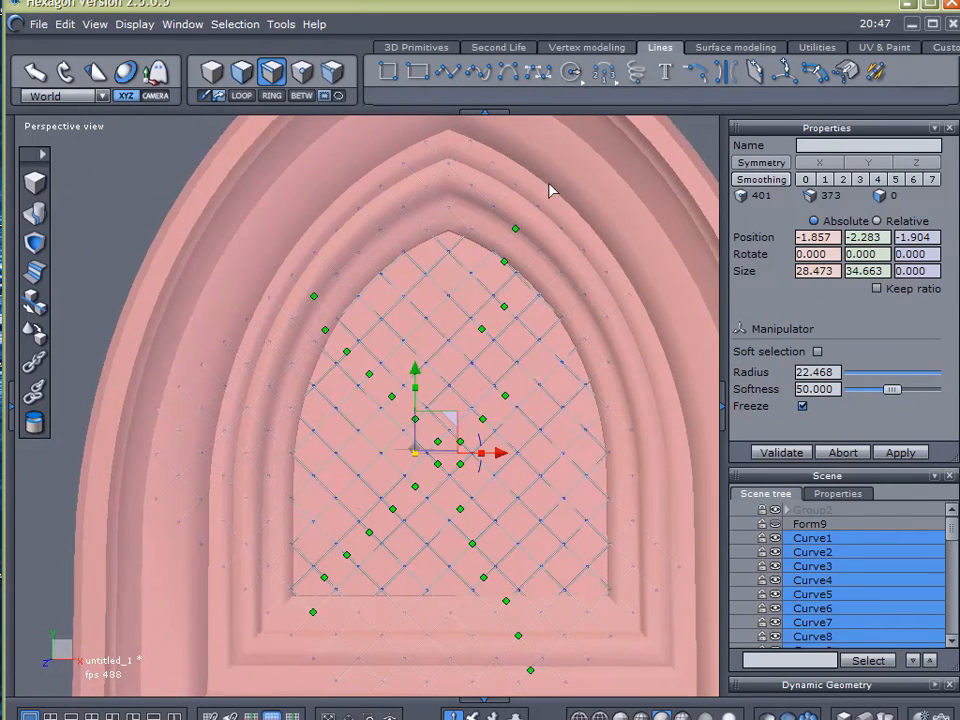
middle_drag(215, 600, 351, 529)
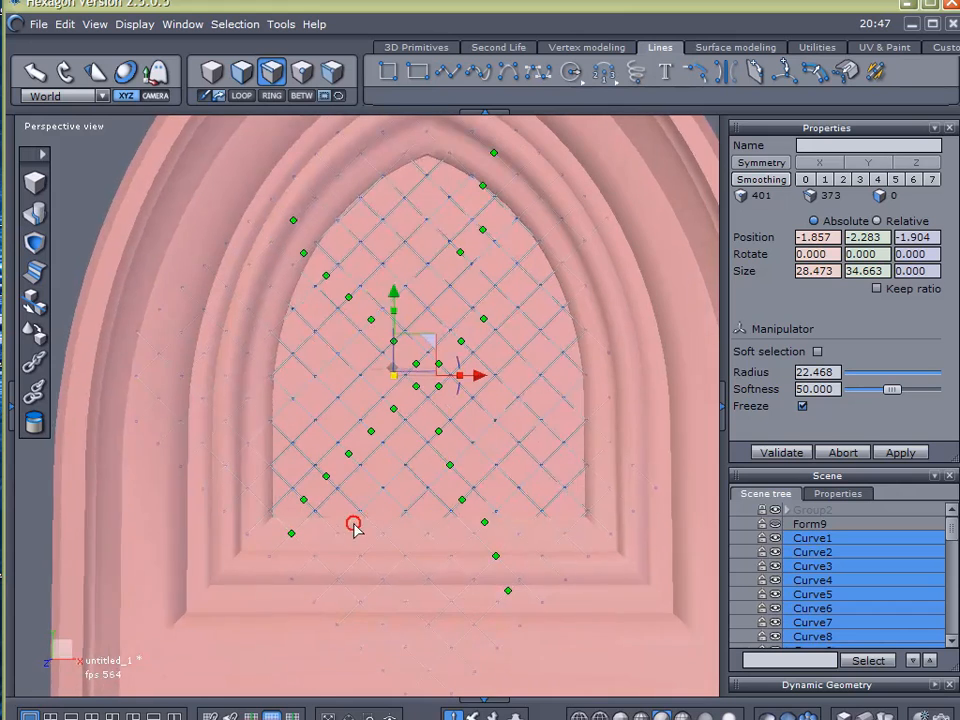
click(33, 363)
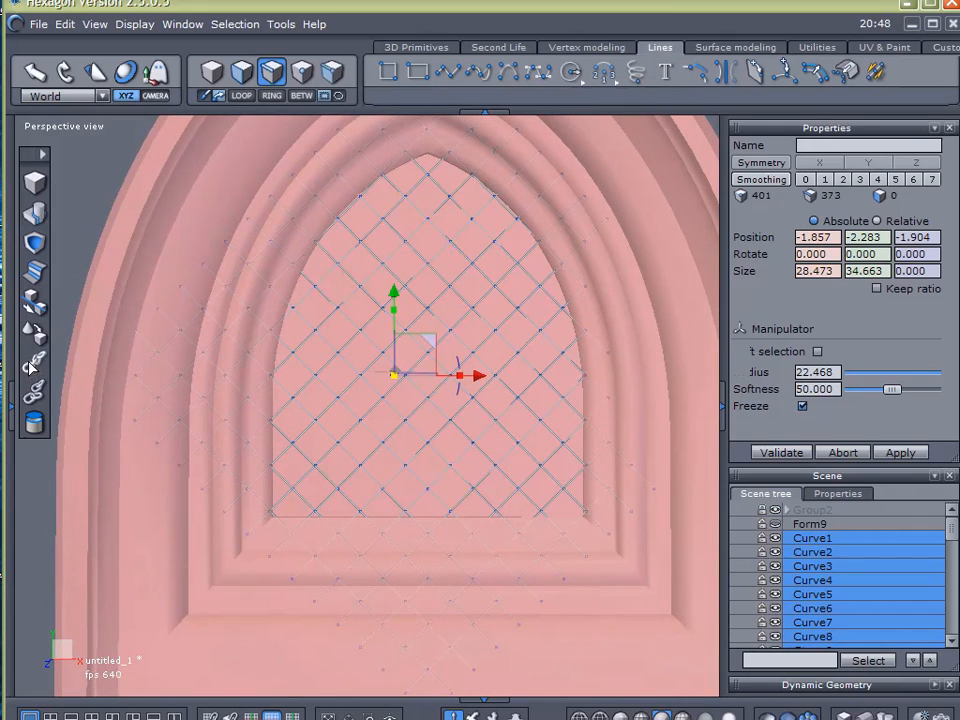
middle_drag(128, 457, 200, 523)
middle_drag(237, 470, 340, 440)
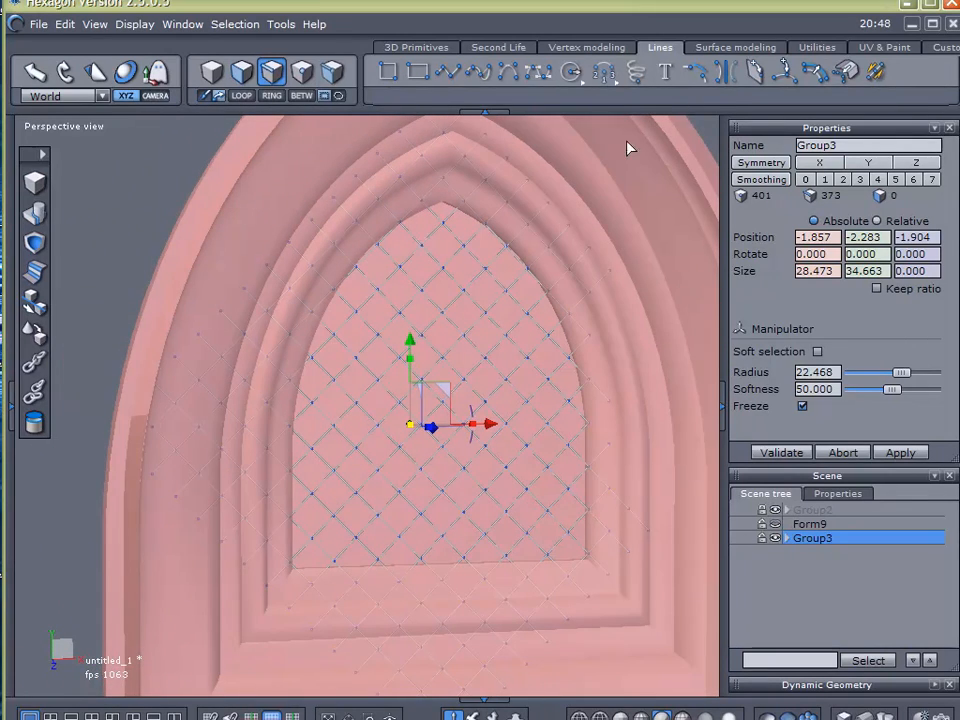
Step: Apply the Thickness tool to the grouped lattice curves with a thickness value of 0.114
click(741, 50)
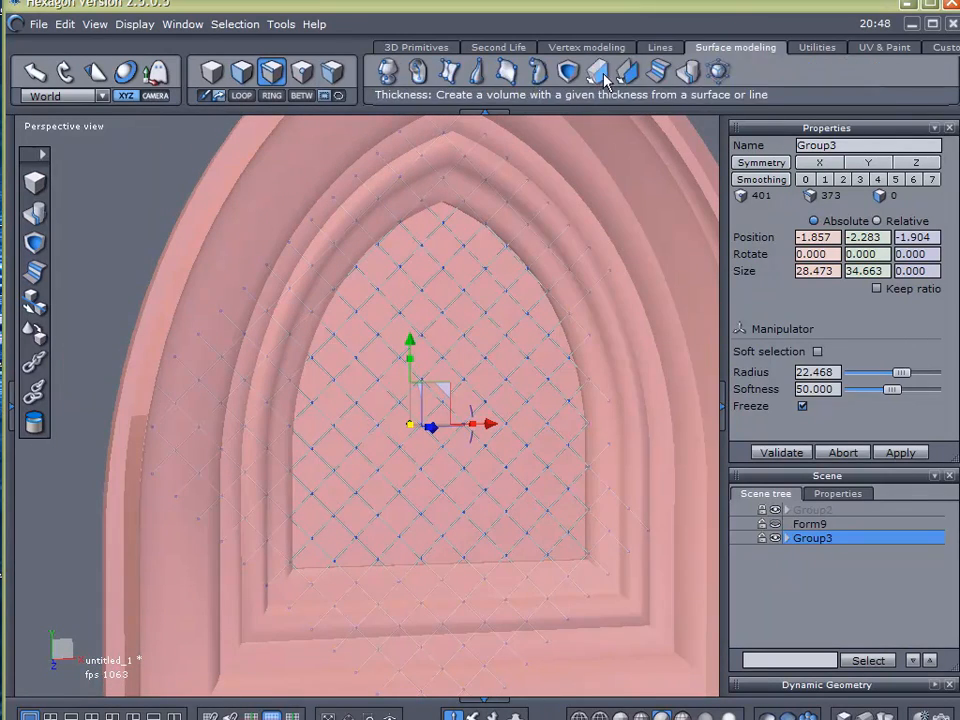
click(450, 71)
scroll(462, 375, up, 3)
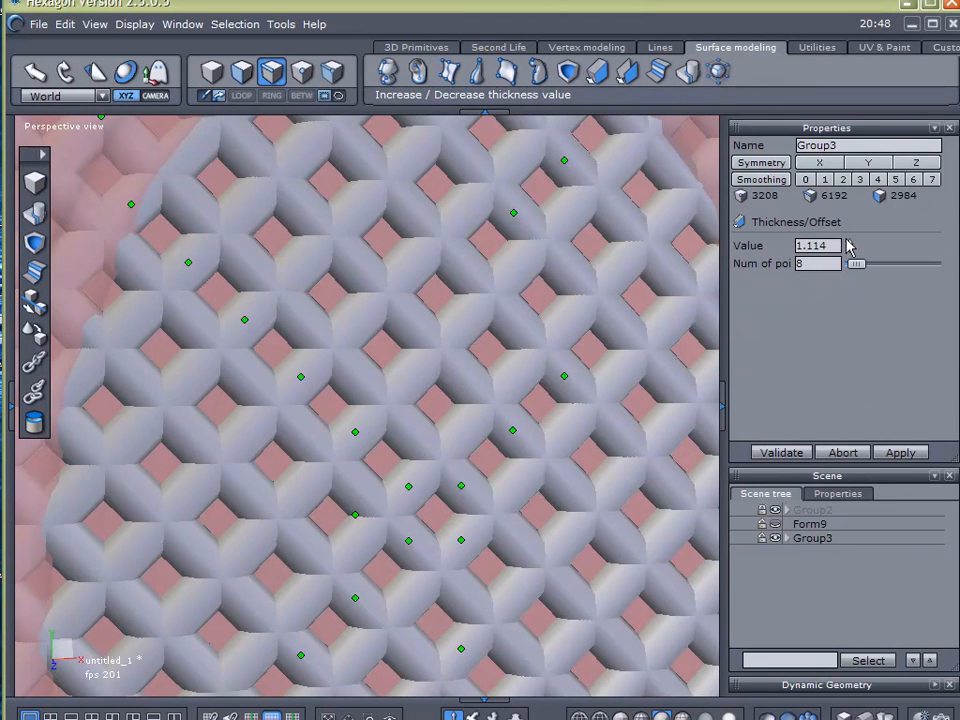
drag(834, 244, 832, 244)
scroll(832, 245, down, 1)
right_drag(634, 402, 567, 141)
scroll(390, 375, up, 5)
scroll(397, 388, down, 3)
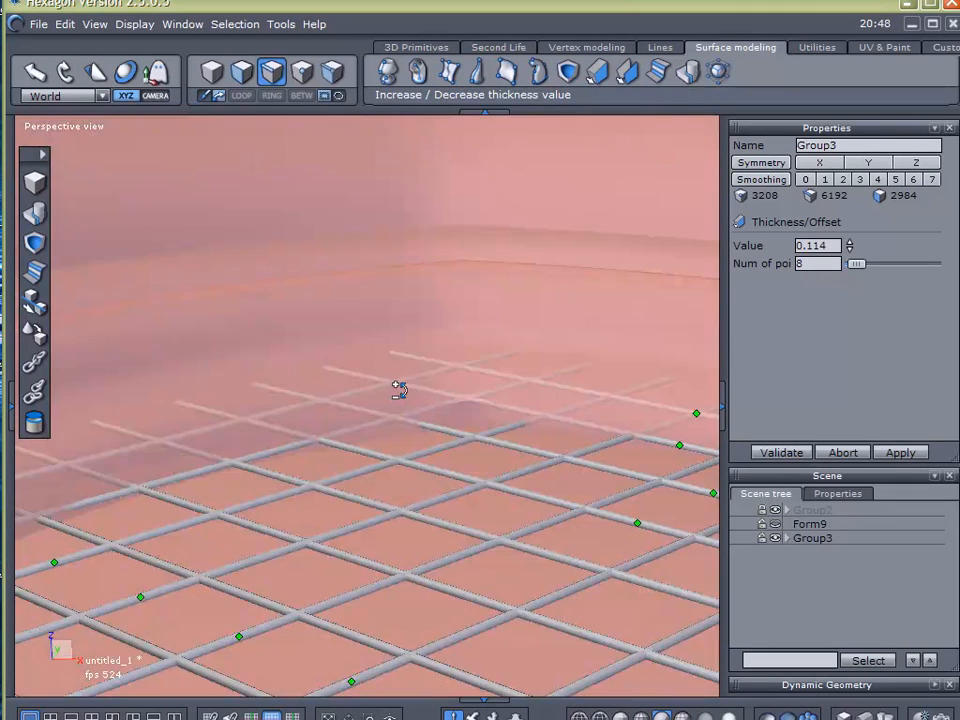
scroll(459, 500, up, 4)
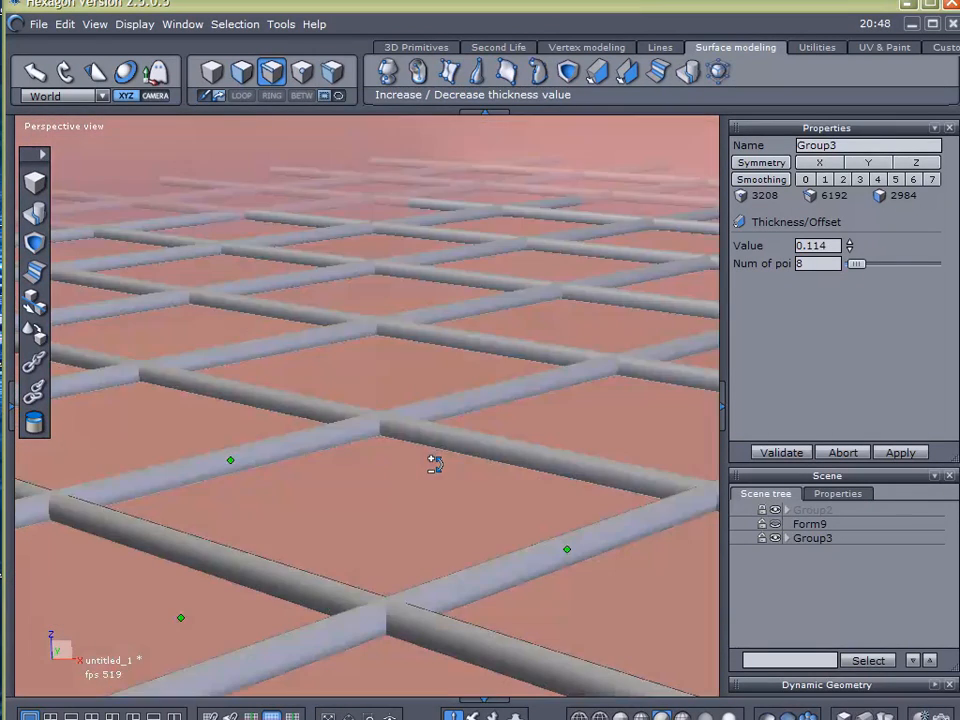
Step: Set the thickened lattice bars' number of points to 6 and validate the thickness
right_drag(434, 464, 430, 461)
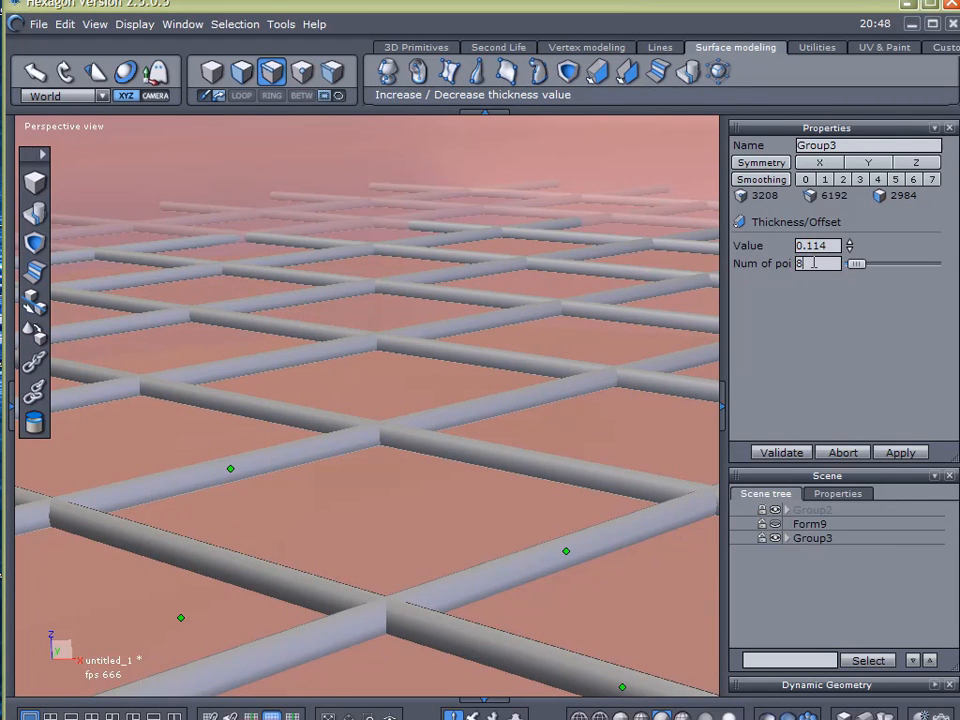
text(7)
scroll(814, 263, down, 2)
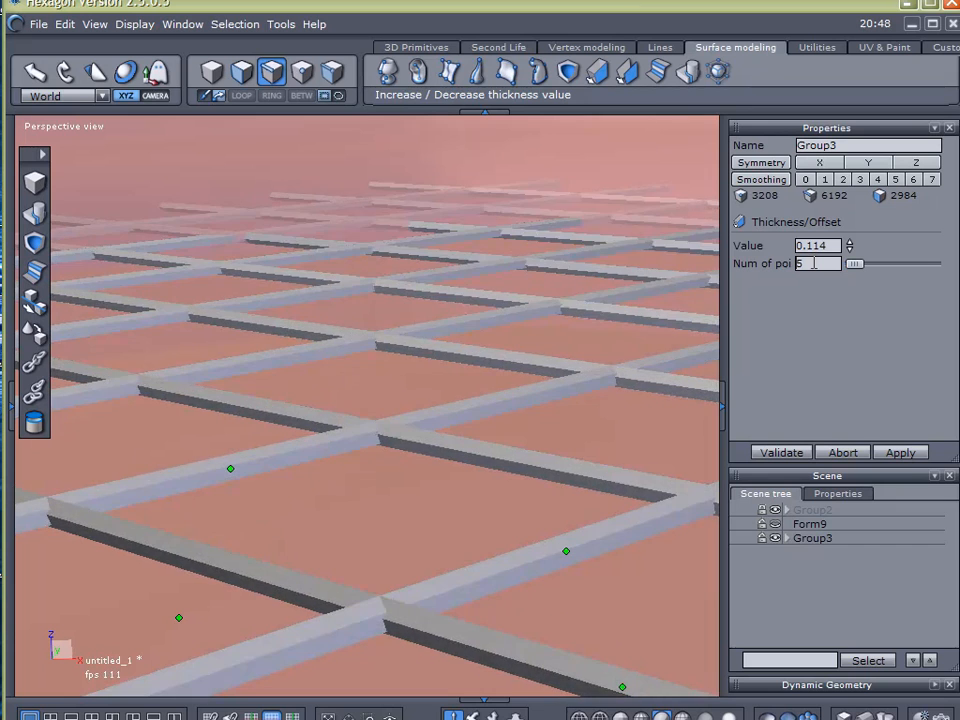
scroll(814, 263, down, 1)
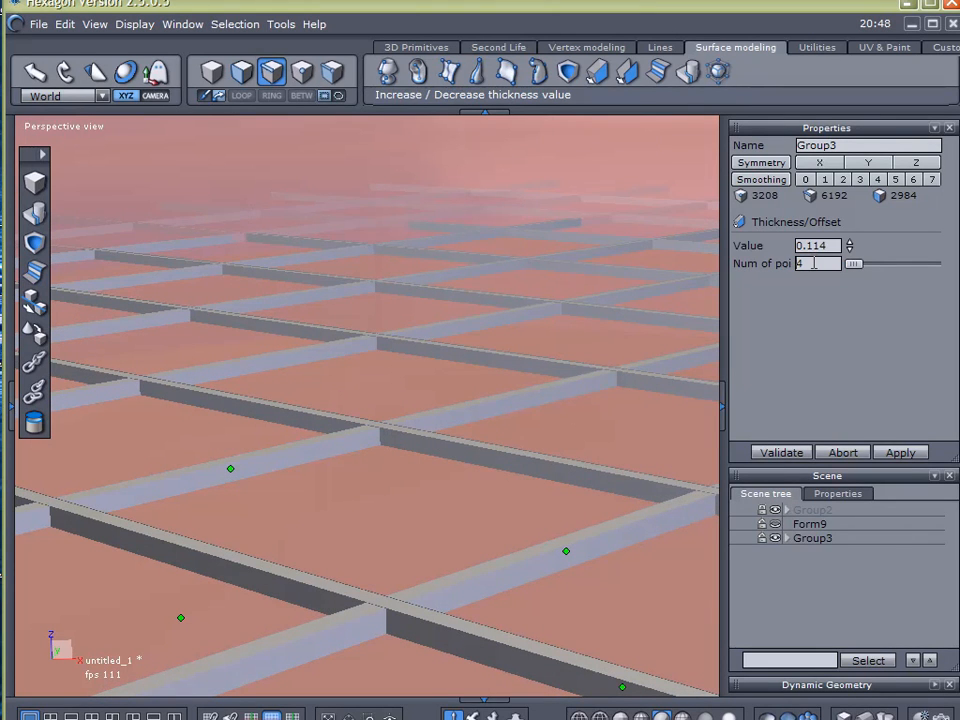
right_drag(632, 337, 622, 390)
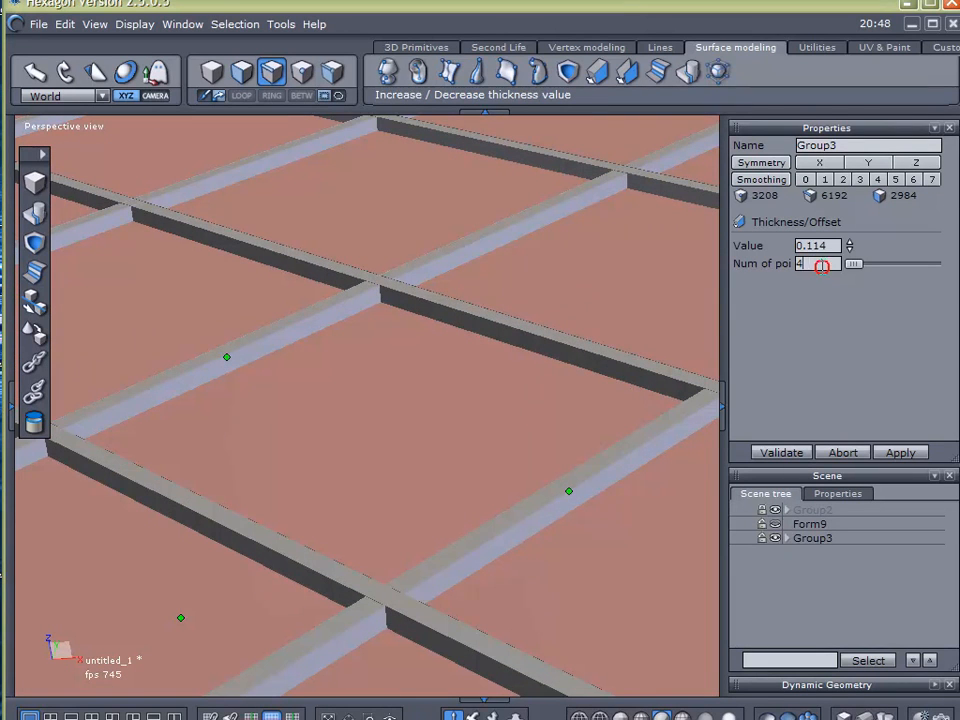
scroll(820, 265, up, 1)
scroll(818, 264, up, 1)
right_drag(680, 325, 553, 386)
click(780, 453)
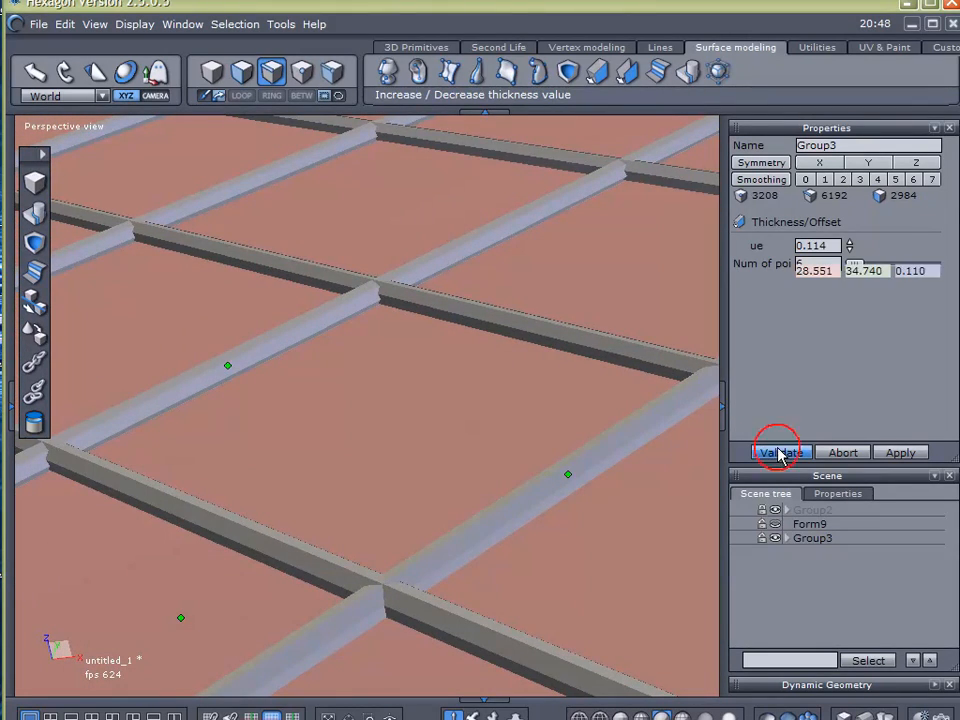
Step: Ungroup the thickened lattice bars and weld them into one single object
scroll(578, 390, down, 8)
right_drag(572, 375, 332, 568)
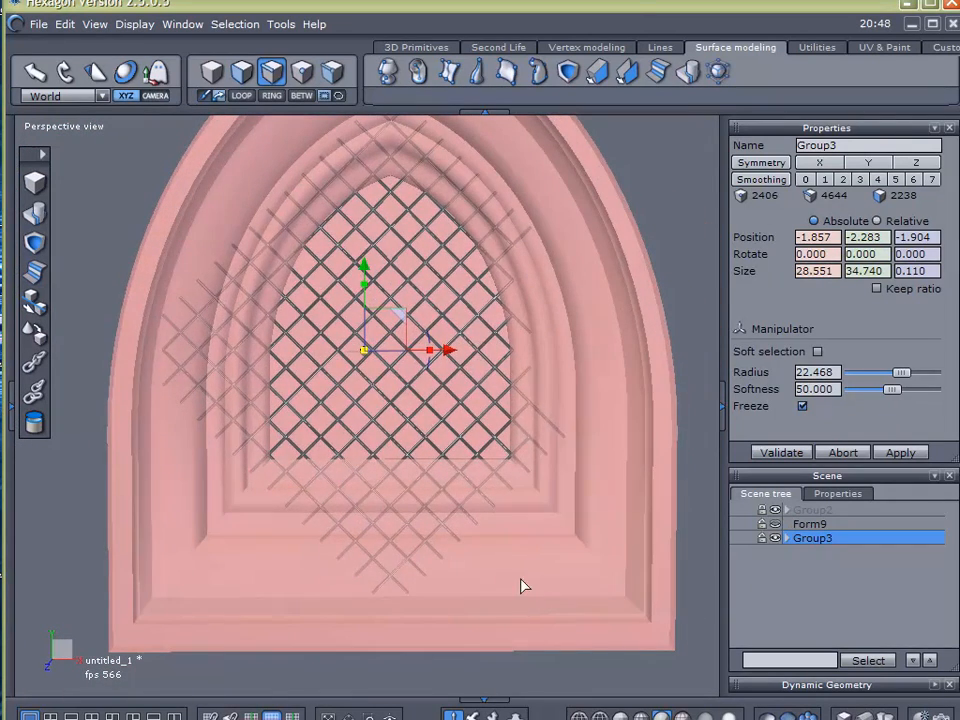
click(799, 600)
right_drag(462, 518, 493, 525)
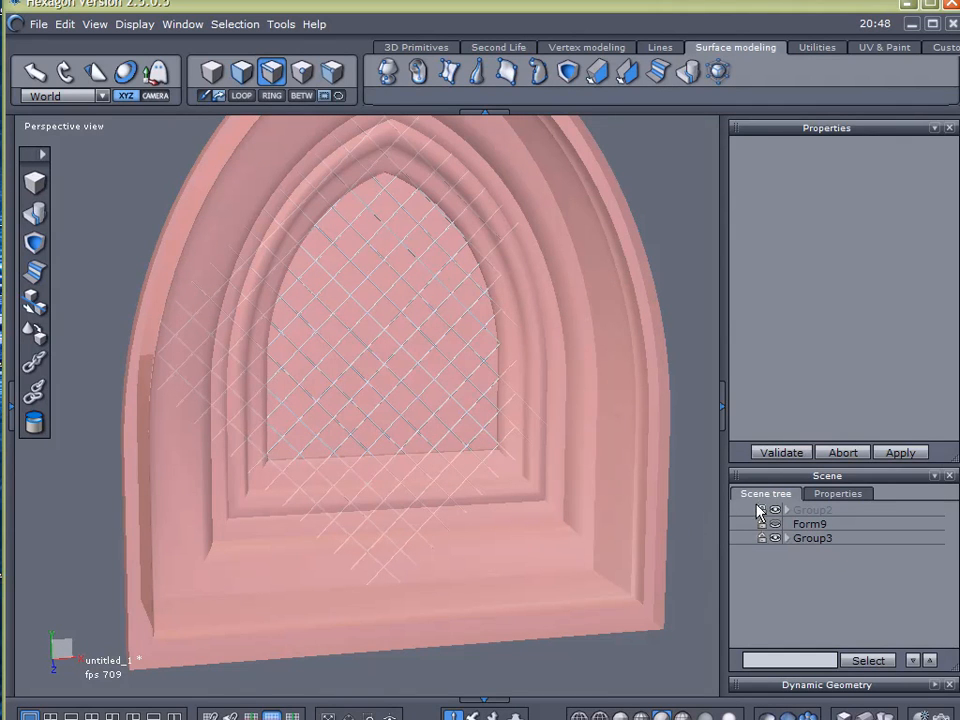
key(F1)
click(458, 360)
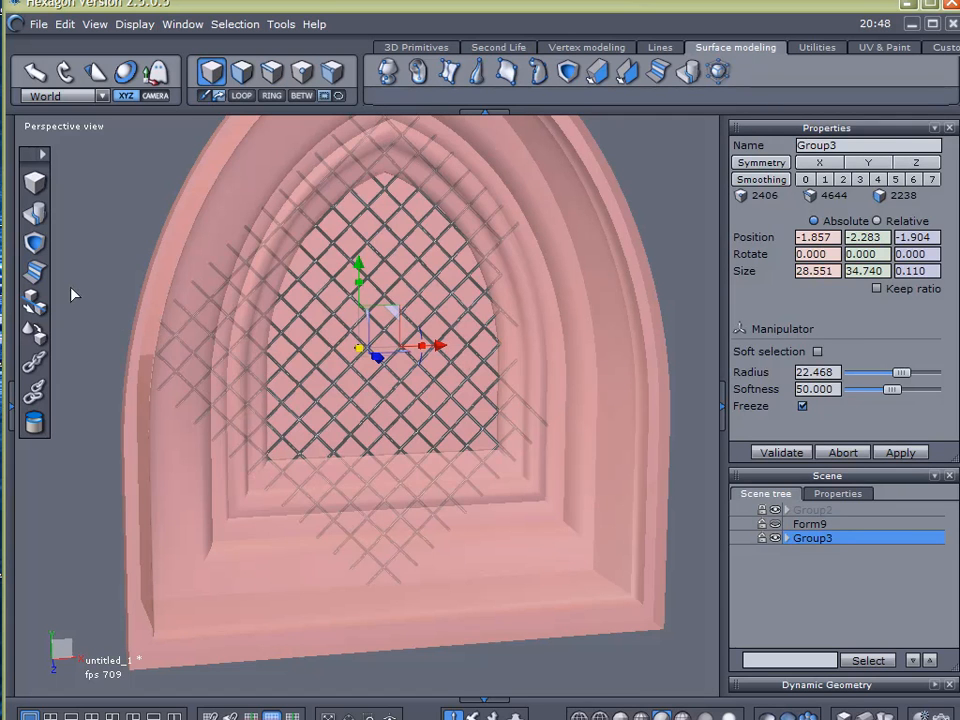
click(34, 300)
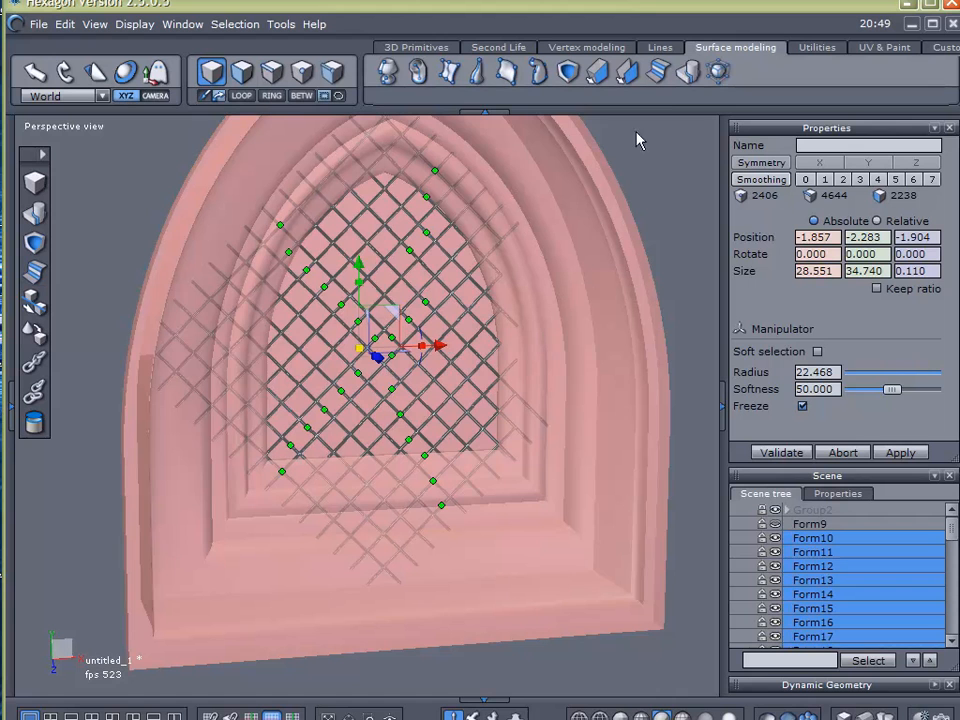
click(34, 213)
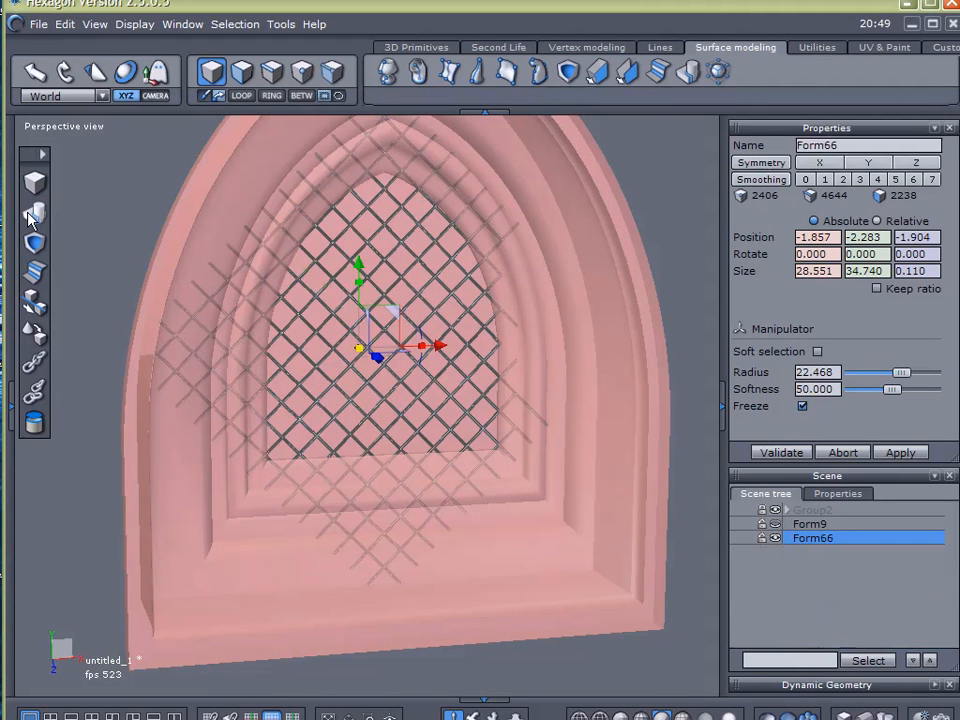
Step: Create a new material for the lattice and set its colour to dark blue-grey (RGB 78, 83, 106)
click(14, 413)
click(181, 421)
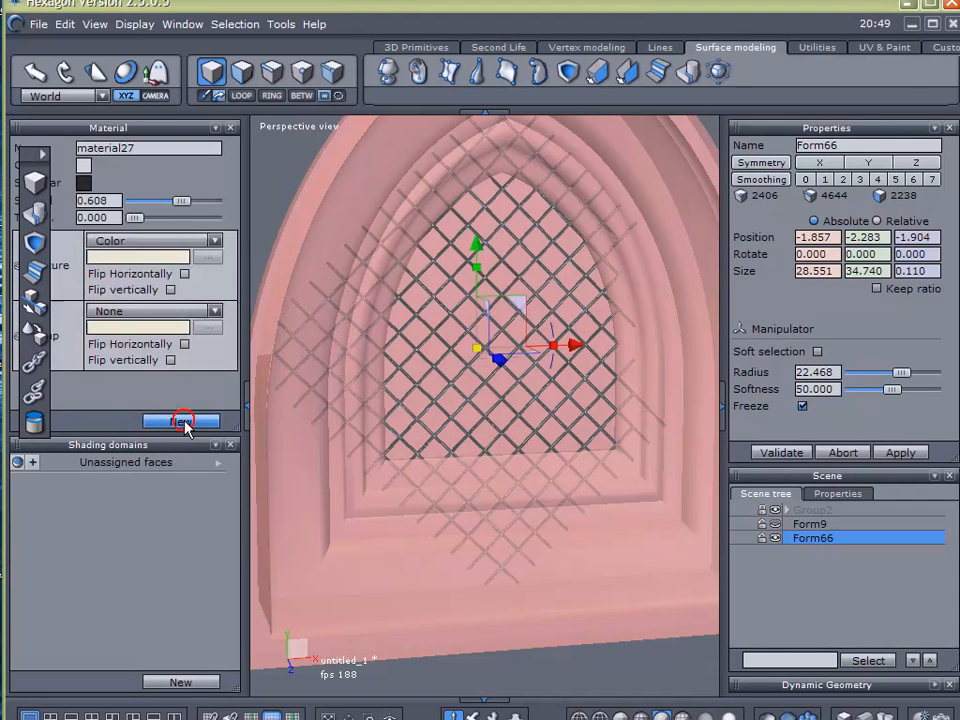
click(84, 166)
drag(281, 258, 289, 293)
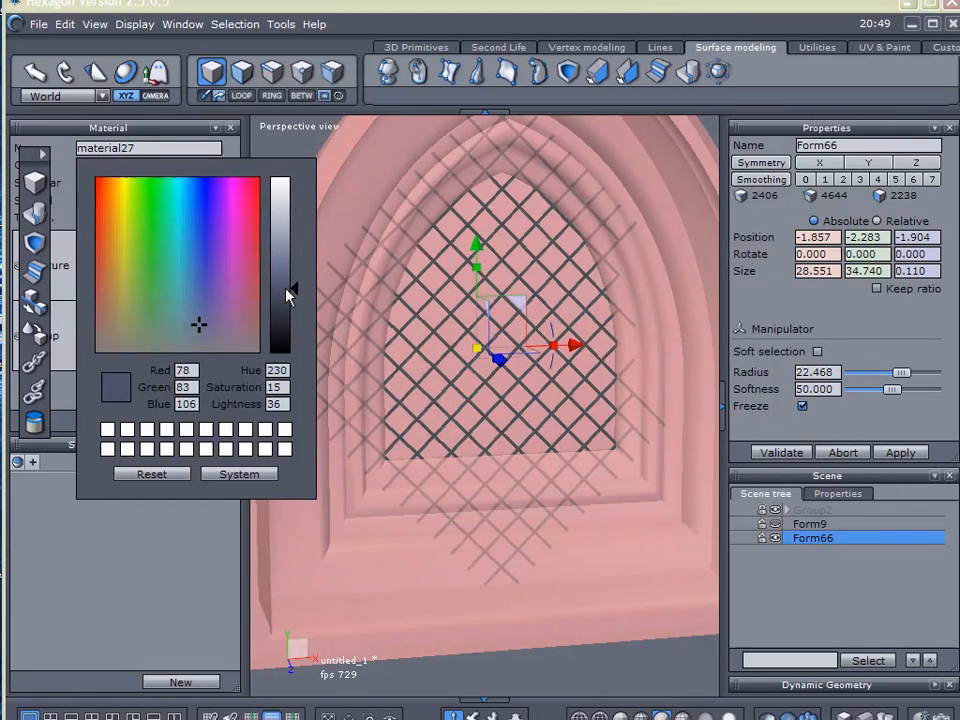
Step: Set the lattice material's specular colour to light grey (RGB 177, 177, 177) and its spread to 1.000
drag(38, 151, 35, 357)
click(84, 183)
drag(283, 276, 284, 258)
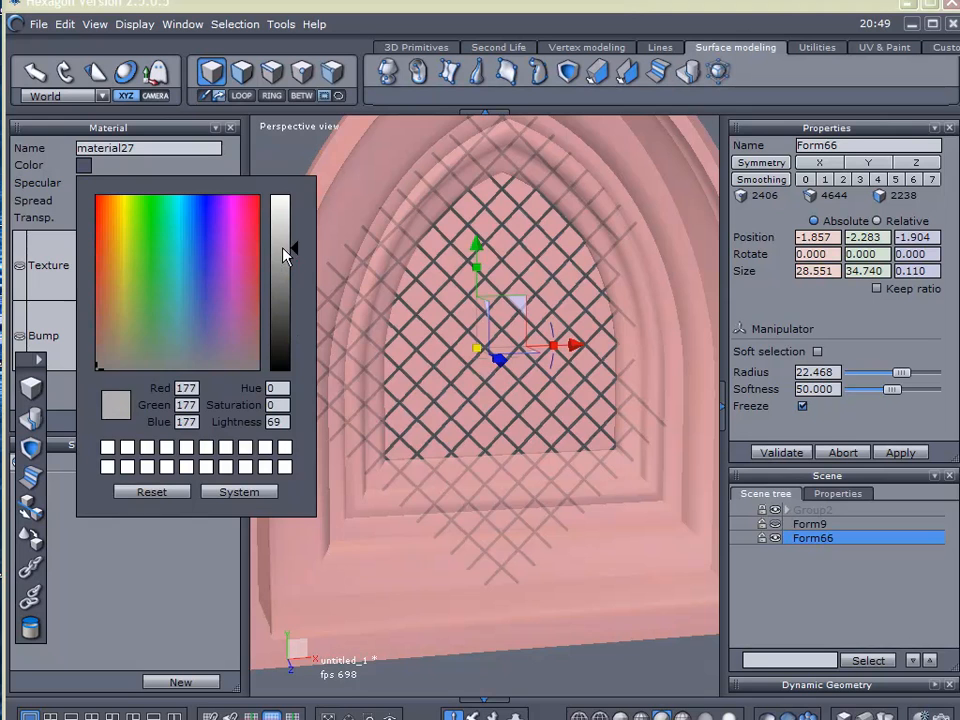
click(177, 583)
drag(181, 201, 223, 203)
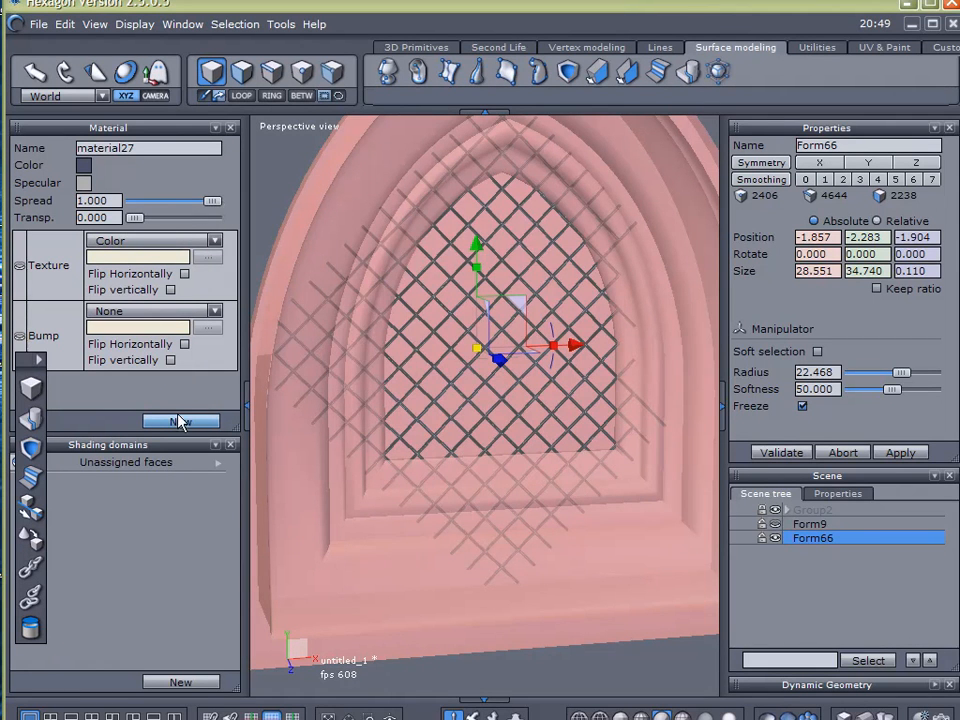
click(250, 407)
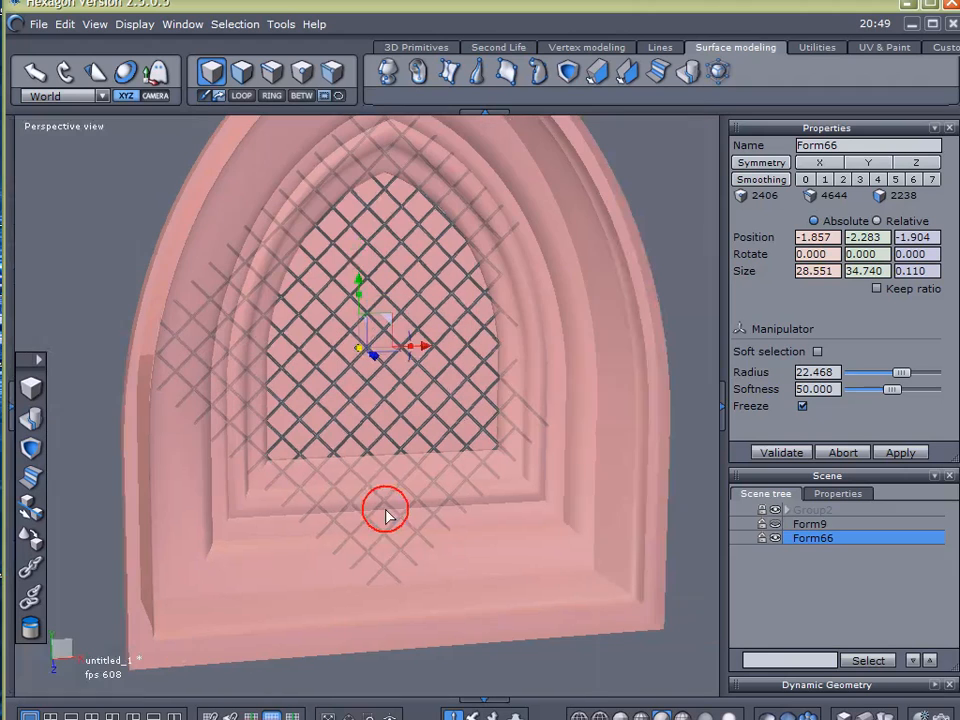
Step: Rename the lattice object as Lead and lock it
double_click(860, 145)
text(Lead)
key(Return)
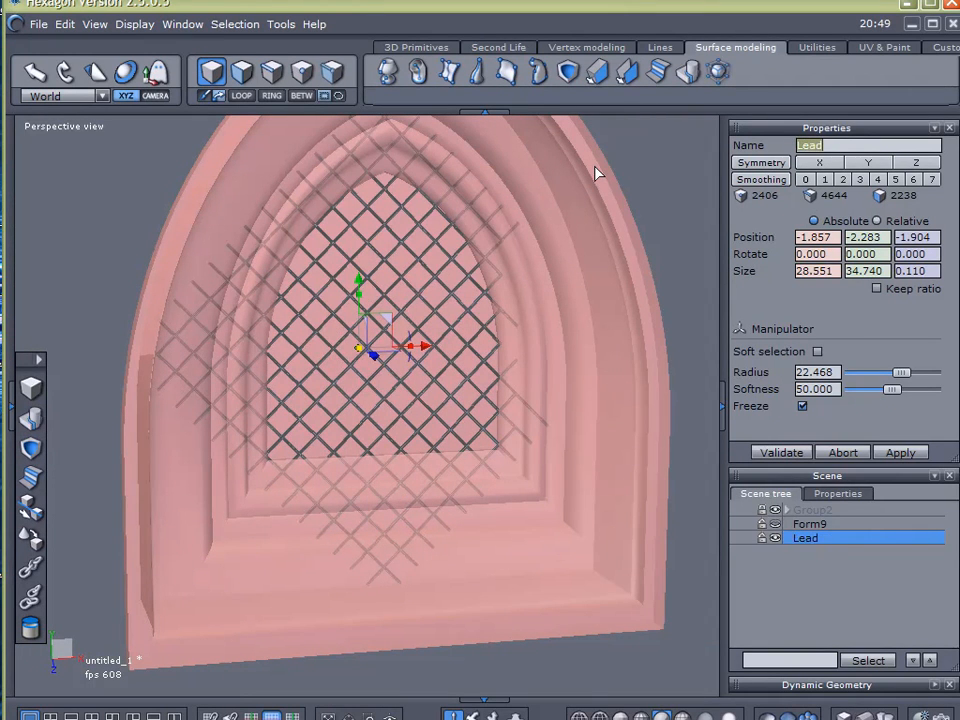
click(761, 538)
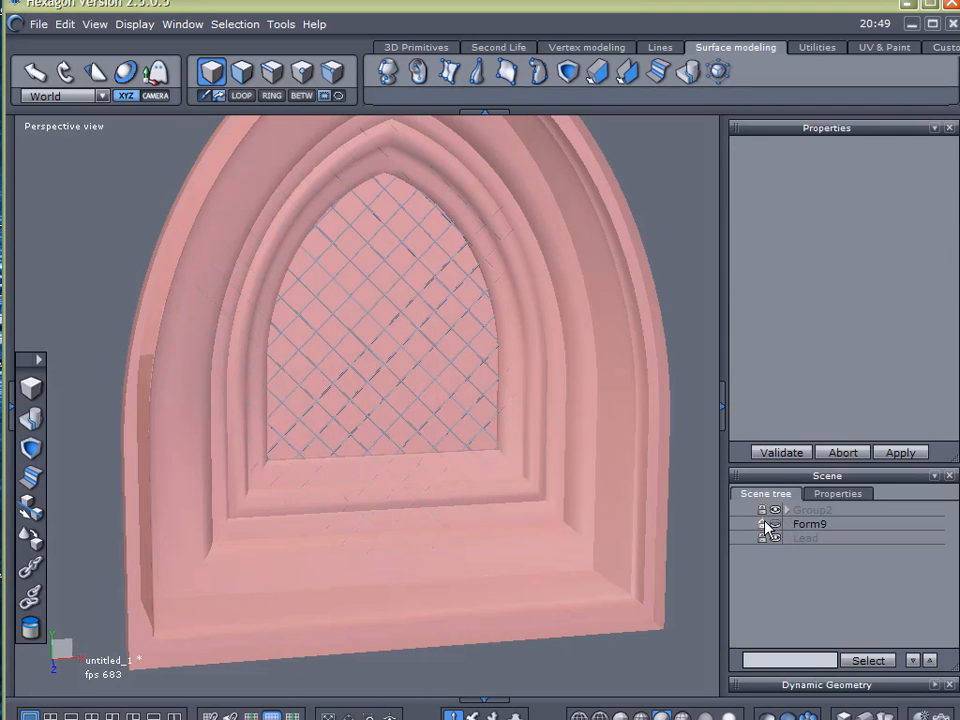
Step: Unhide the diamond grid Form9 and delete it
click(781, 526)
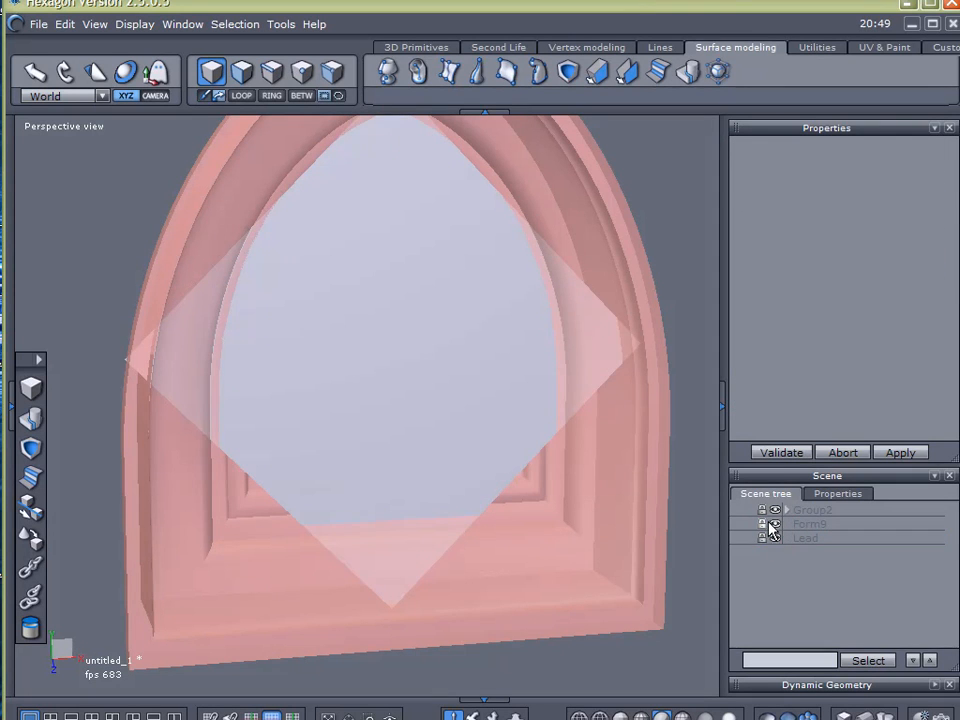
click(786, 527)
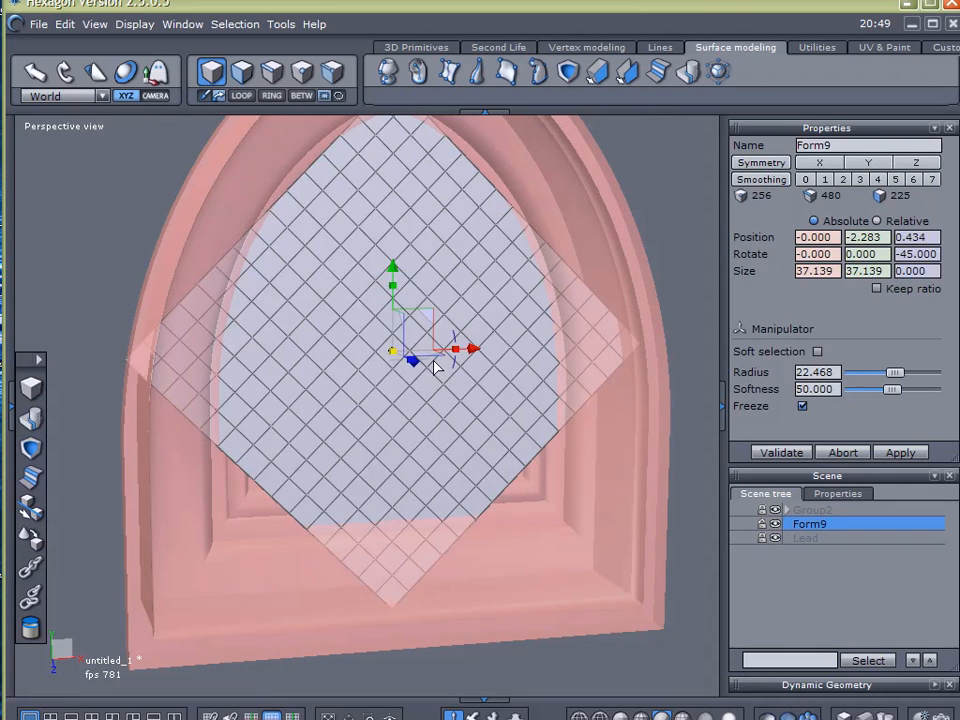
drag(463, 352, 673, 355)
key(Delete)
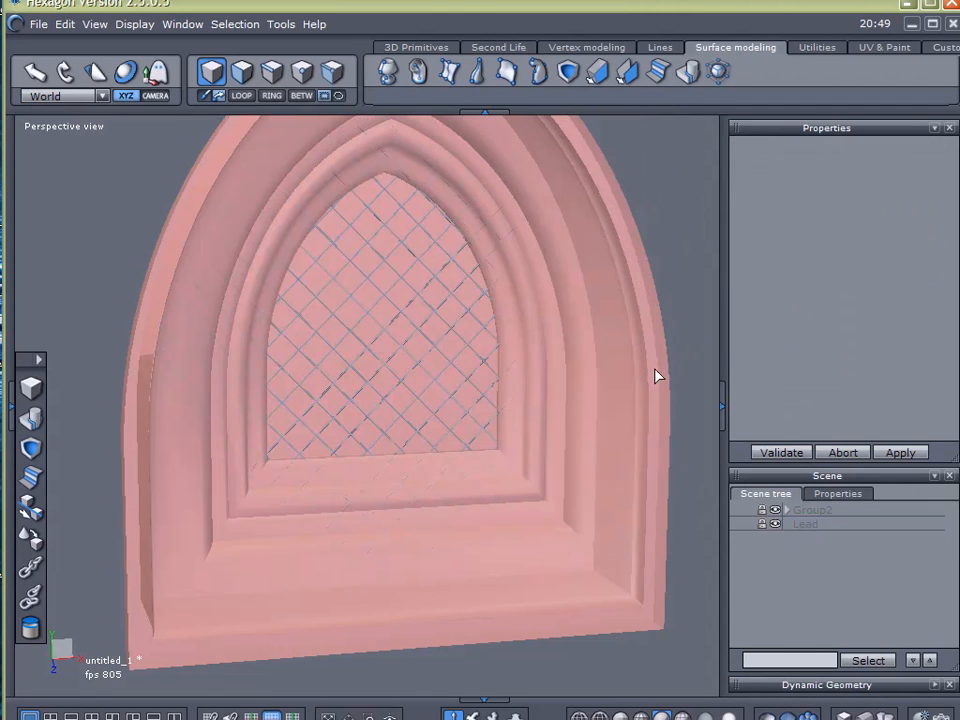
Step: Ungroup the window and glass objects and lock the Window object
click(616, 520)
click(32, 597)
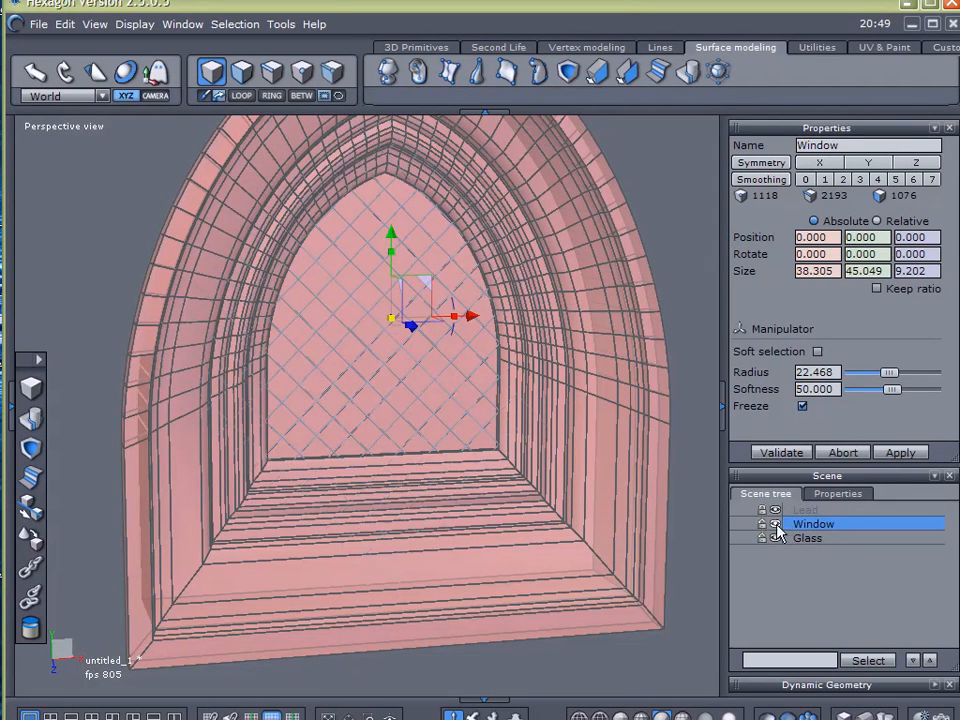
click(762, 524)
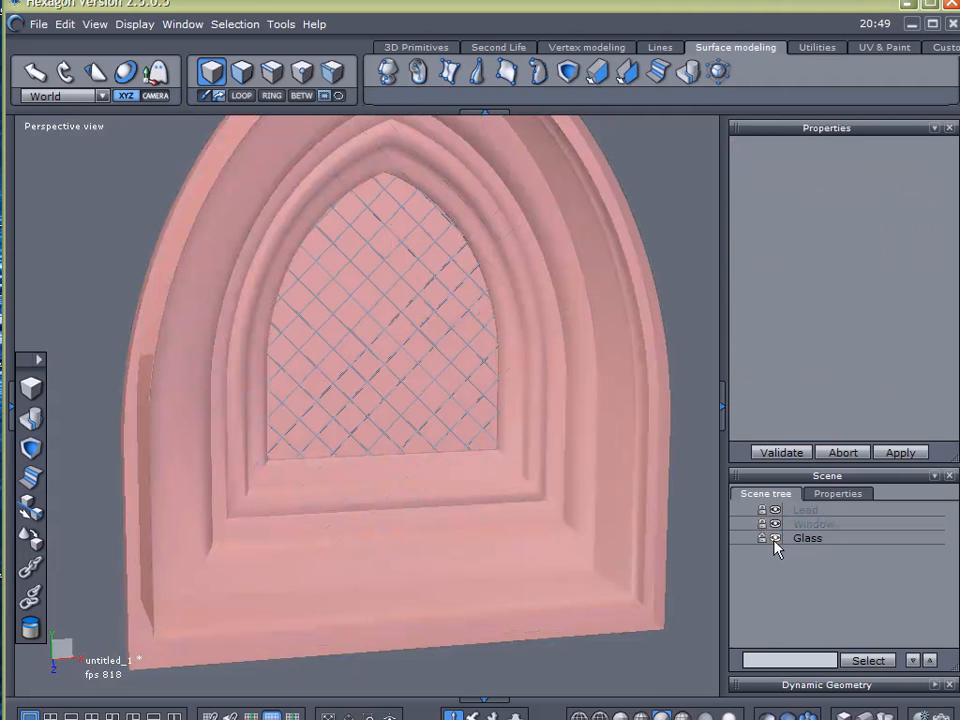
Step: Create a new material for the glass pane and name it Glass
click(790, 546)
scroll(422, 511, down, 3)
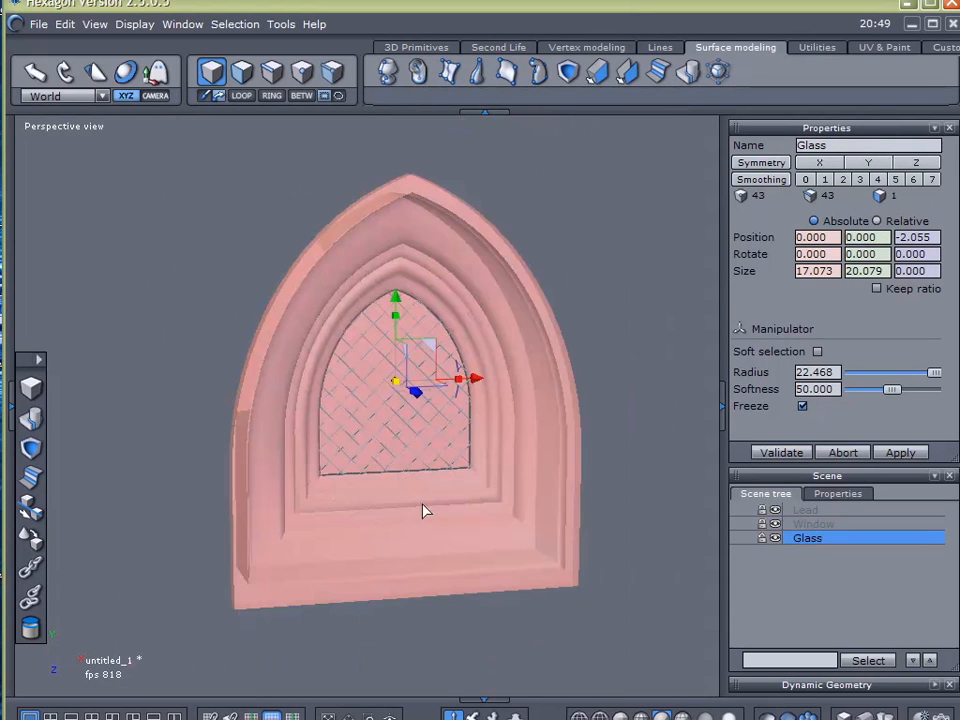
middle_drag(456, 516, 400, 518)
right_drag(364, 509, 78, 587)
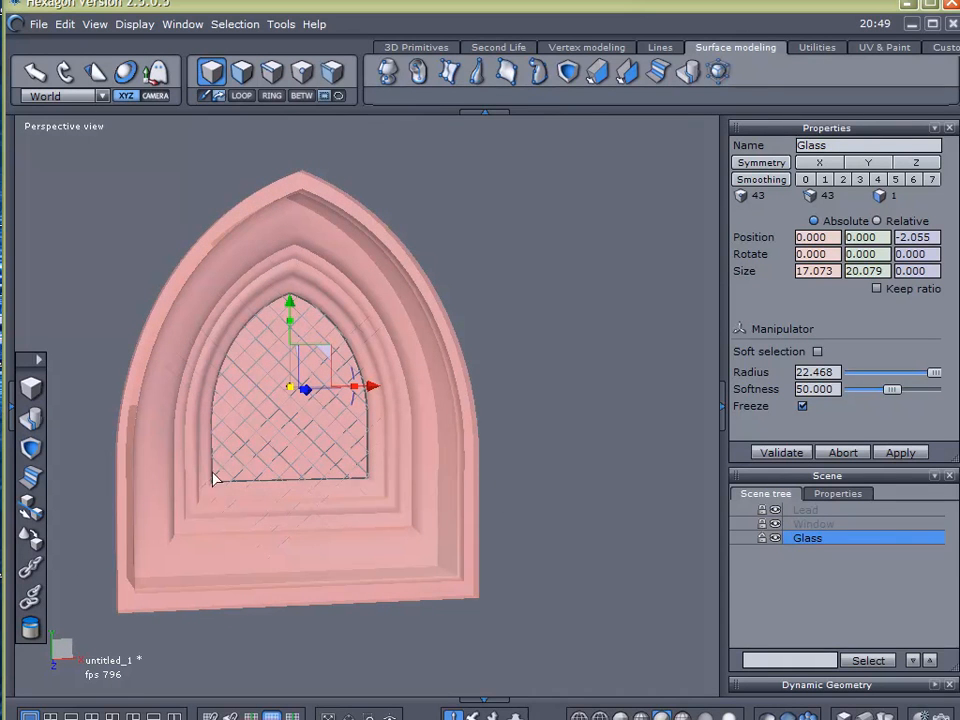
click(10, 403)
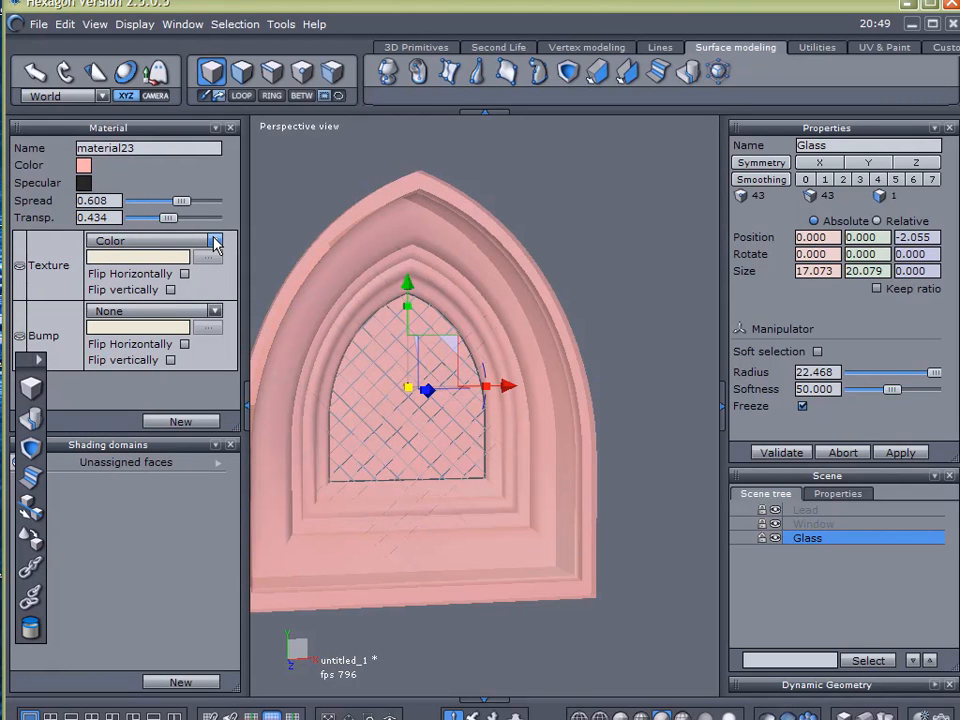
click(178, 421)
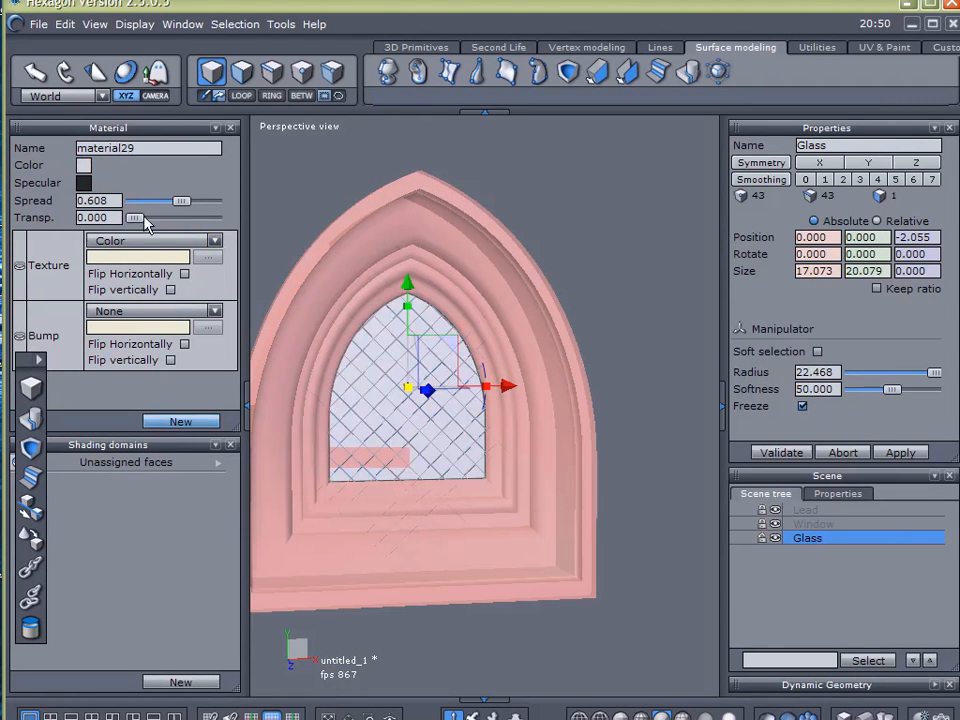
double_click(147, 147)
text(Gl)
key(Return)
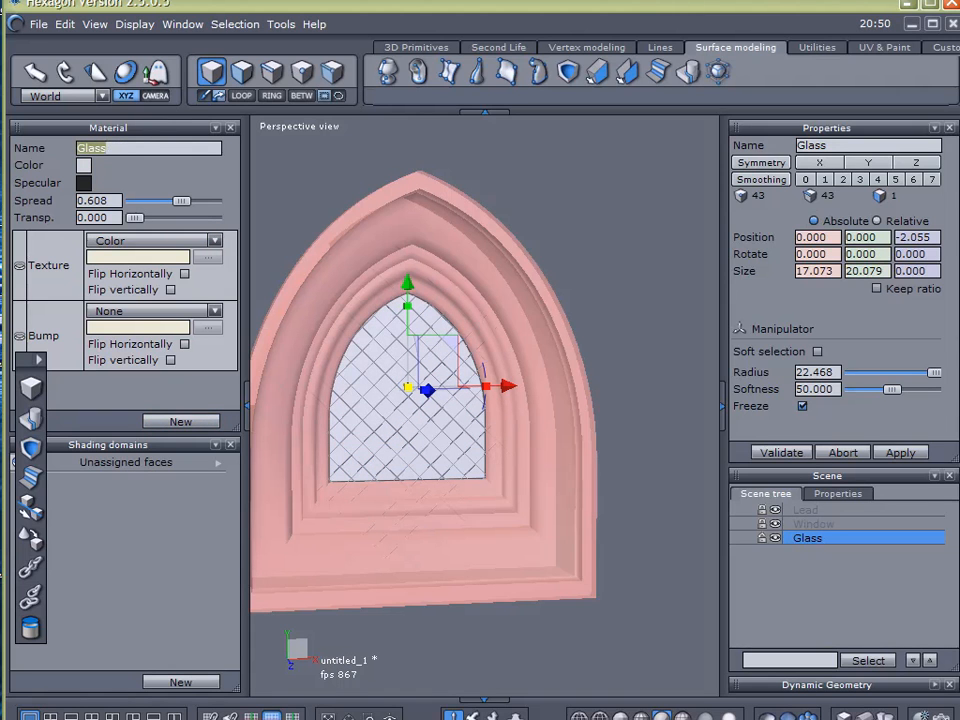
Step: Assign an image texture to the Glass material and show the UV view beside the perspective view
click(214, 240)
click(158, 270)
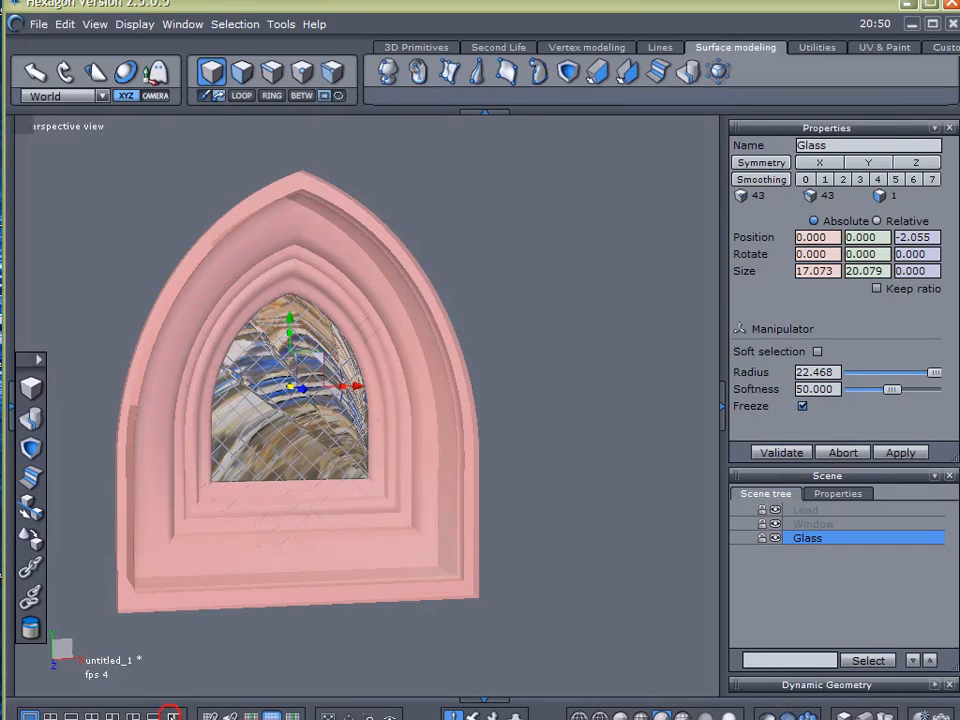
click(172, 716)
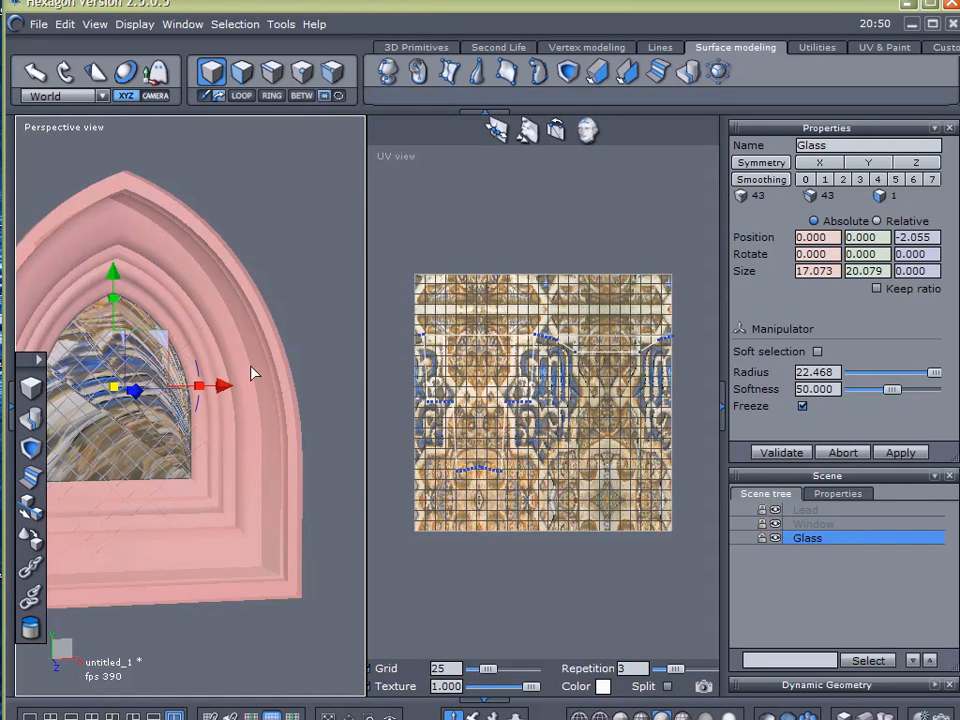
scroll(522, 481, up, 2)
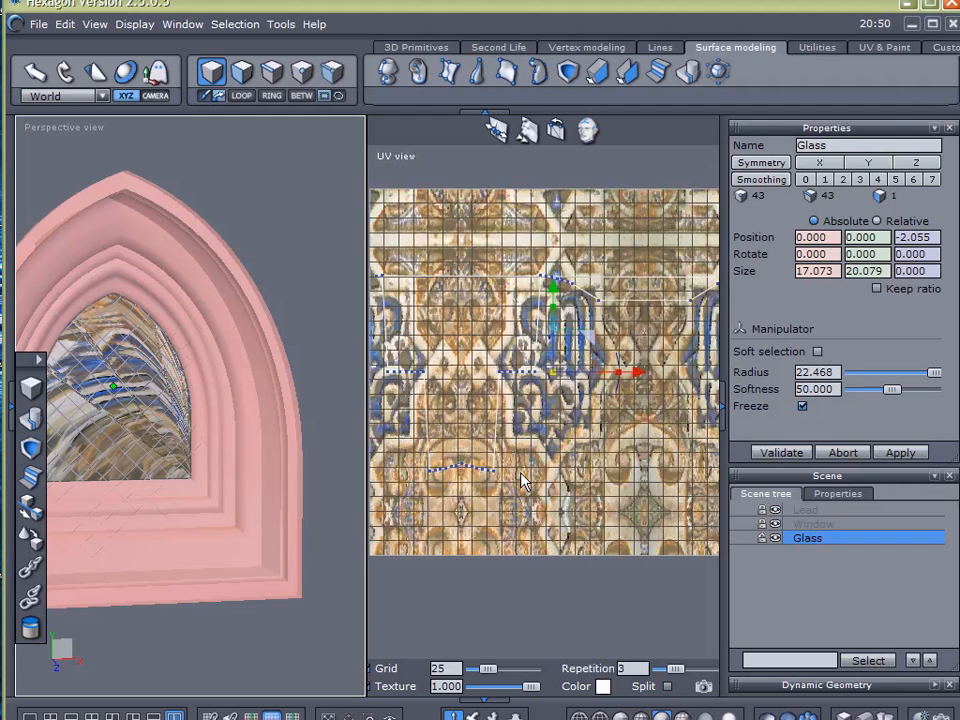
scroll(522, 481, down, 2)
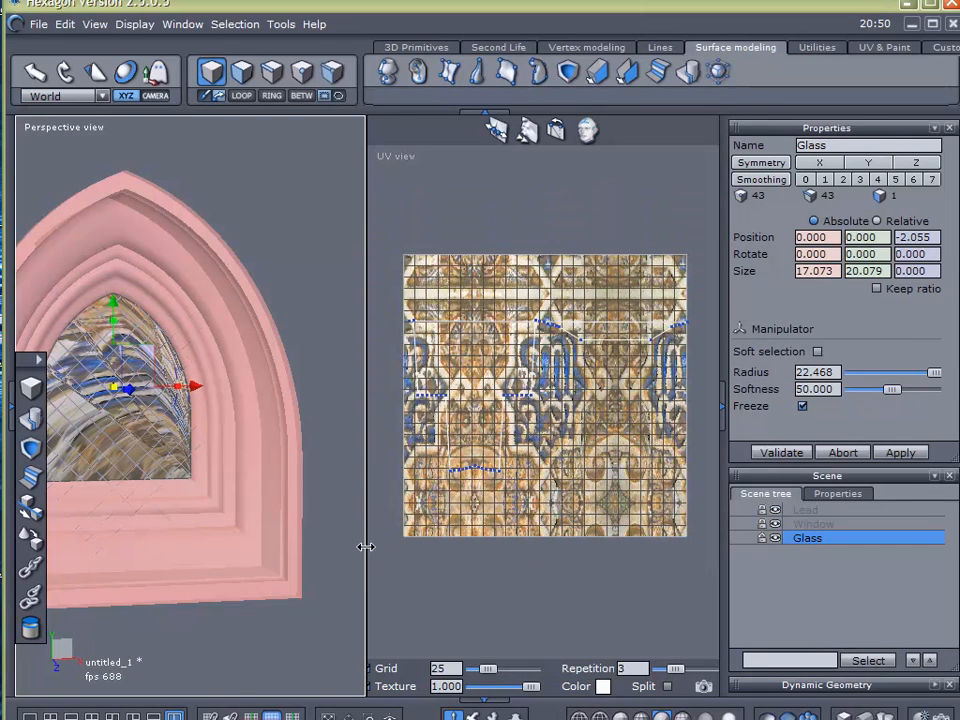
Step: Enlarge the UV view and apply a planar UV projection to the Glass object
drag(323, 546, 313, 548)
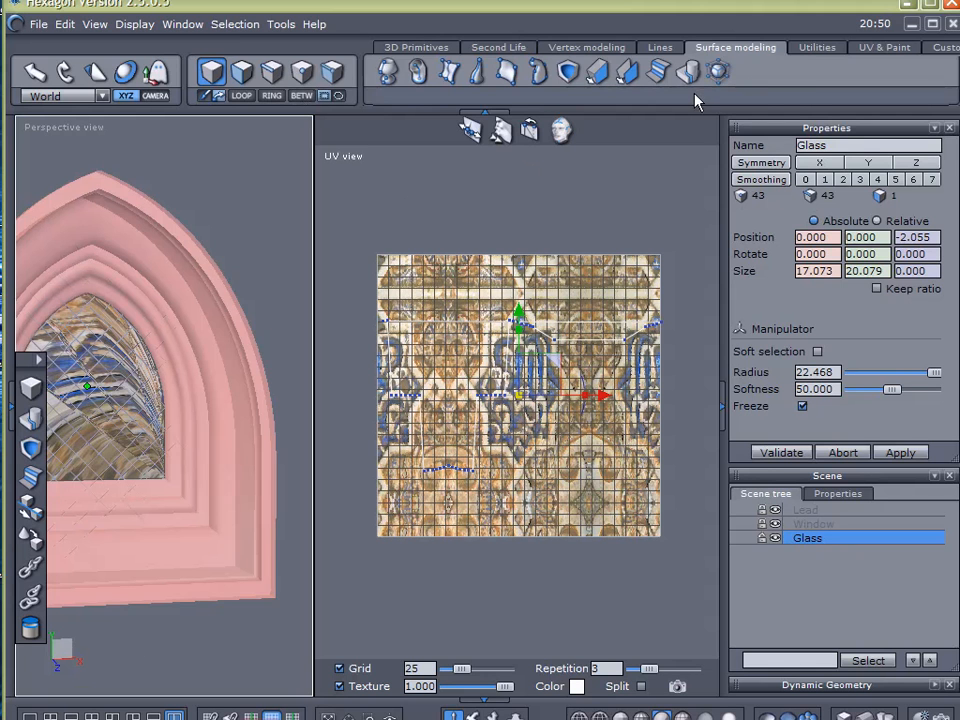
click(880, 47)
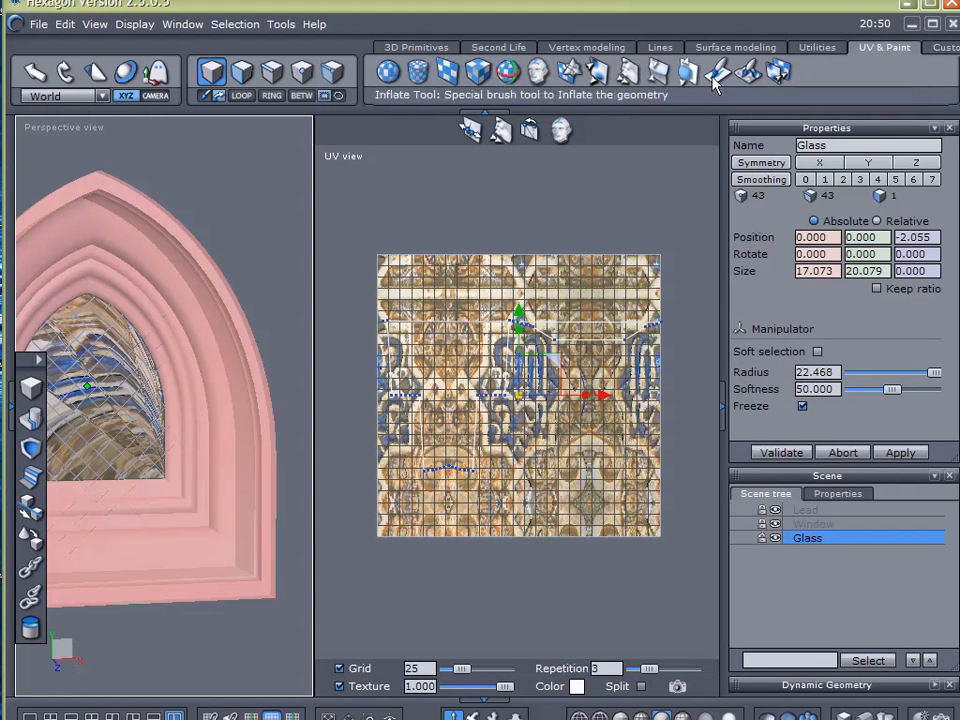
click(452, 79)
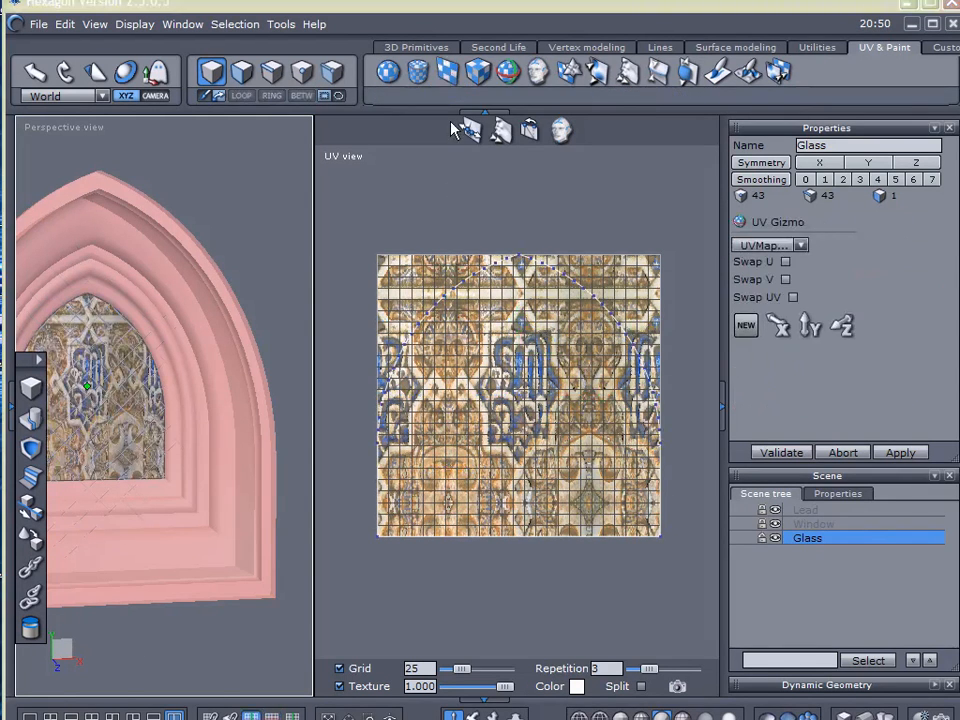
click(758, 451)
Step: Select all edges of the glass pane's UV outline, and hide the Window object and the UV grid
click(272, 72)
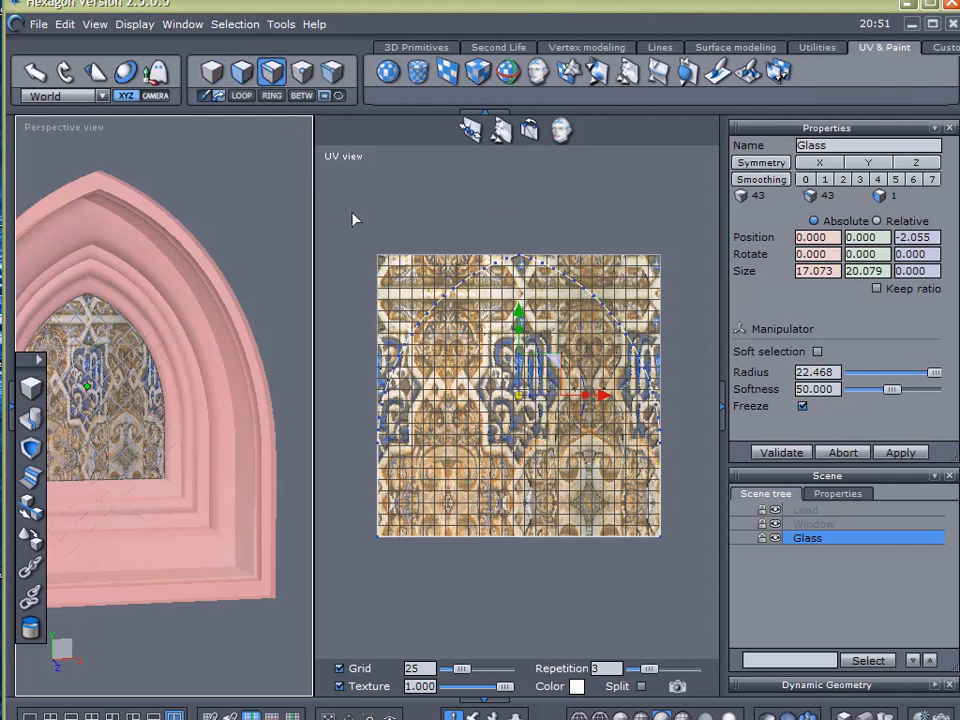
drag(359, 226, 680, 561)
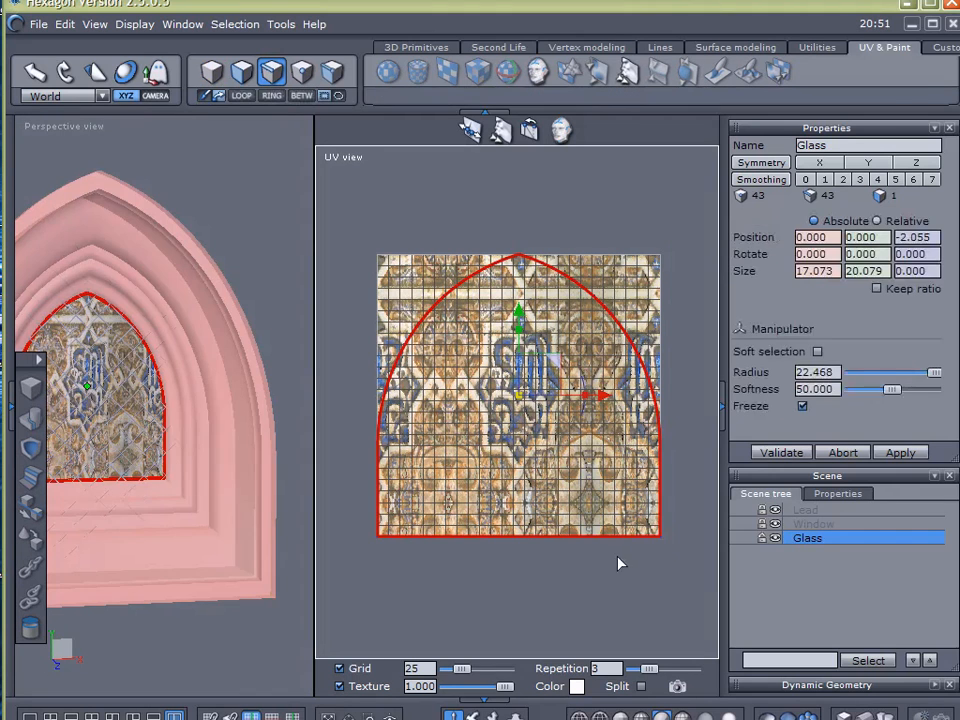
click(775, 524)
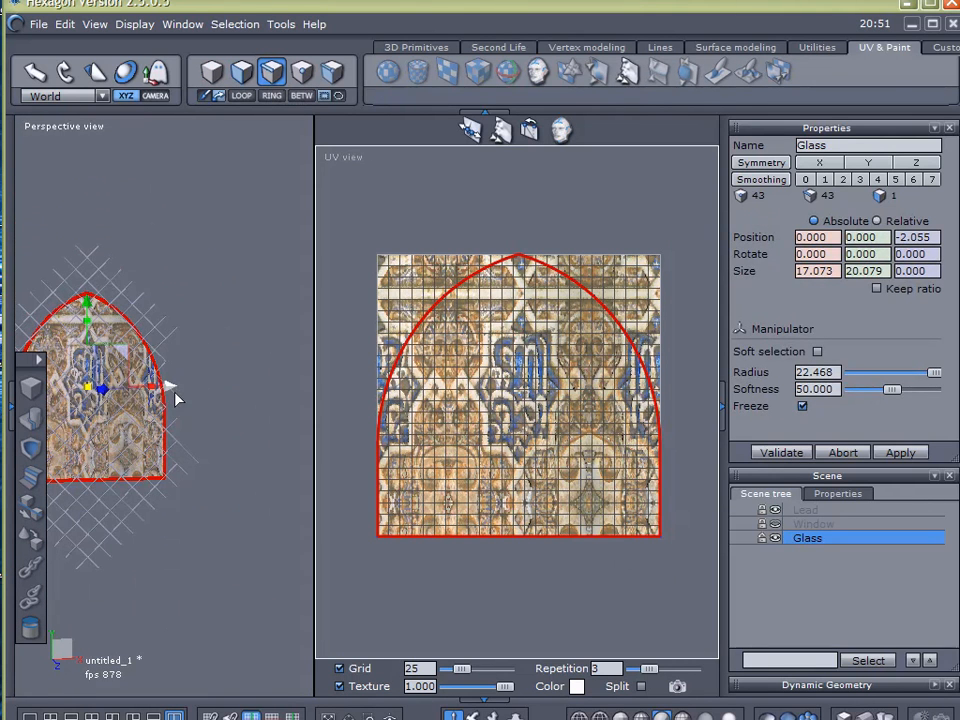
scroll(183, 420, up, 5)
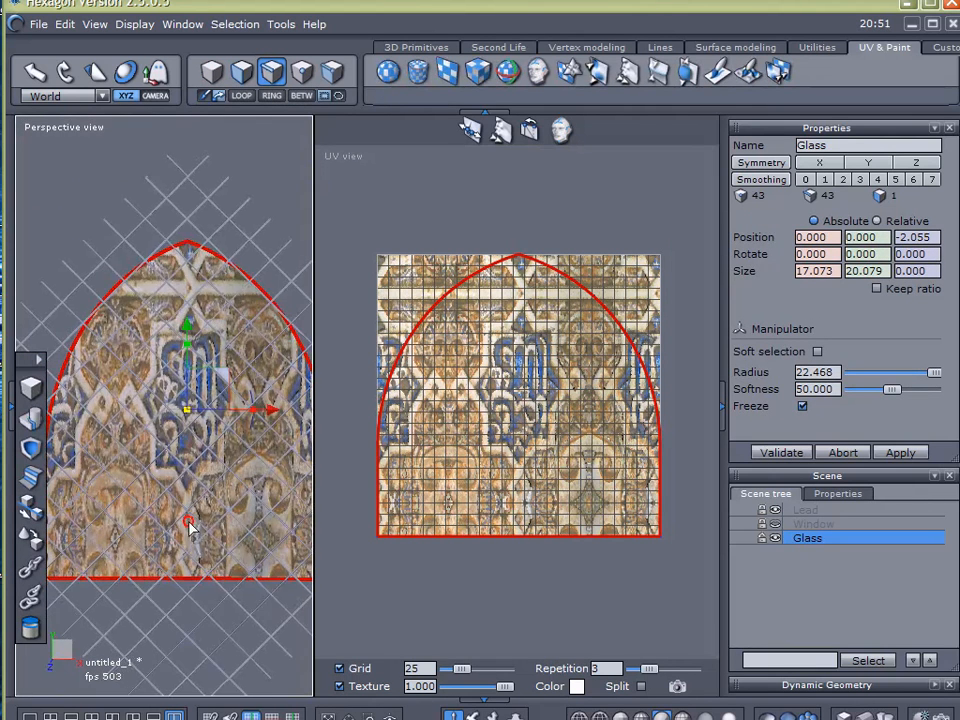
scroll(456, 449, up, 3)
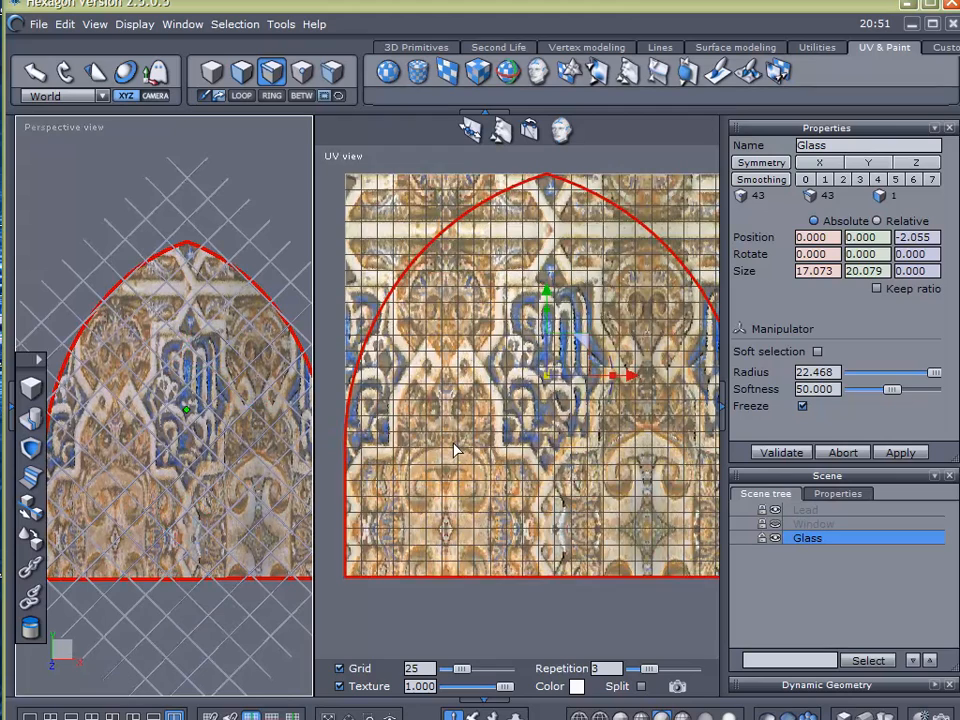
click(340, 668)
scroll(510, 500, up, 2)
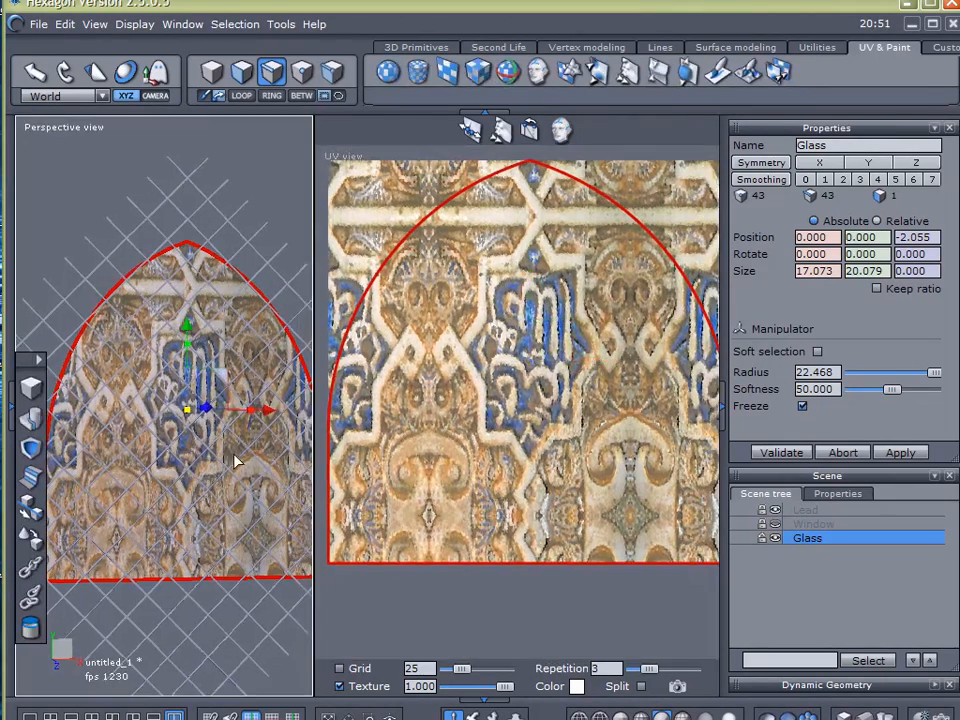
Step: Stretch the glass pane's UV outline vertically to about twice the height of the texture image
drag(529, 296, 529, 347)
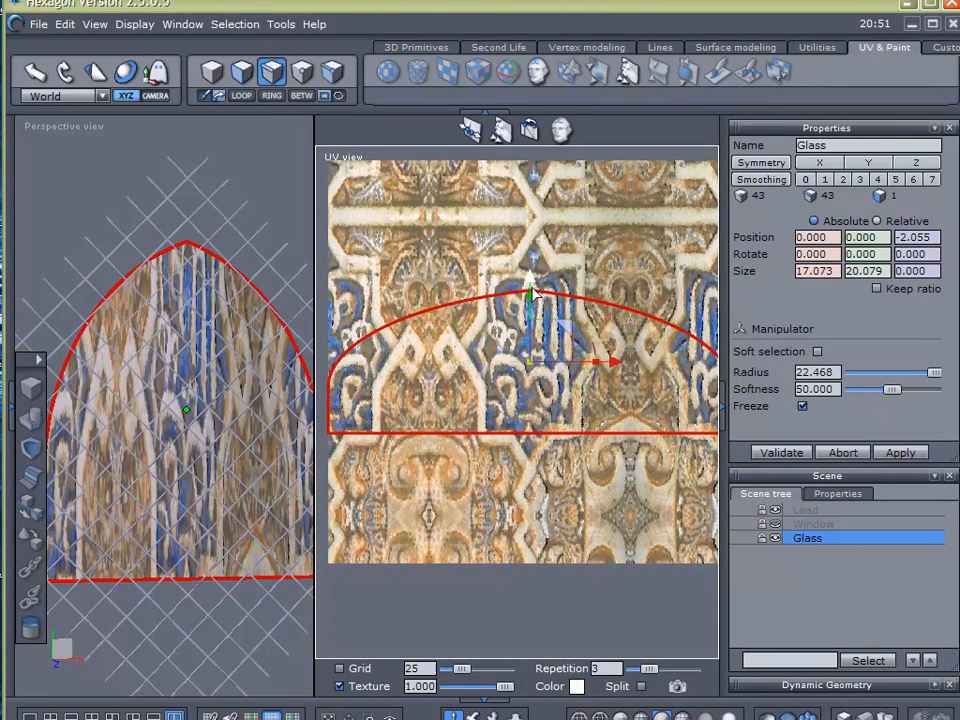
drag(530, 295, 535, 72)
scroll(197, 440, up, 3)
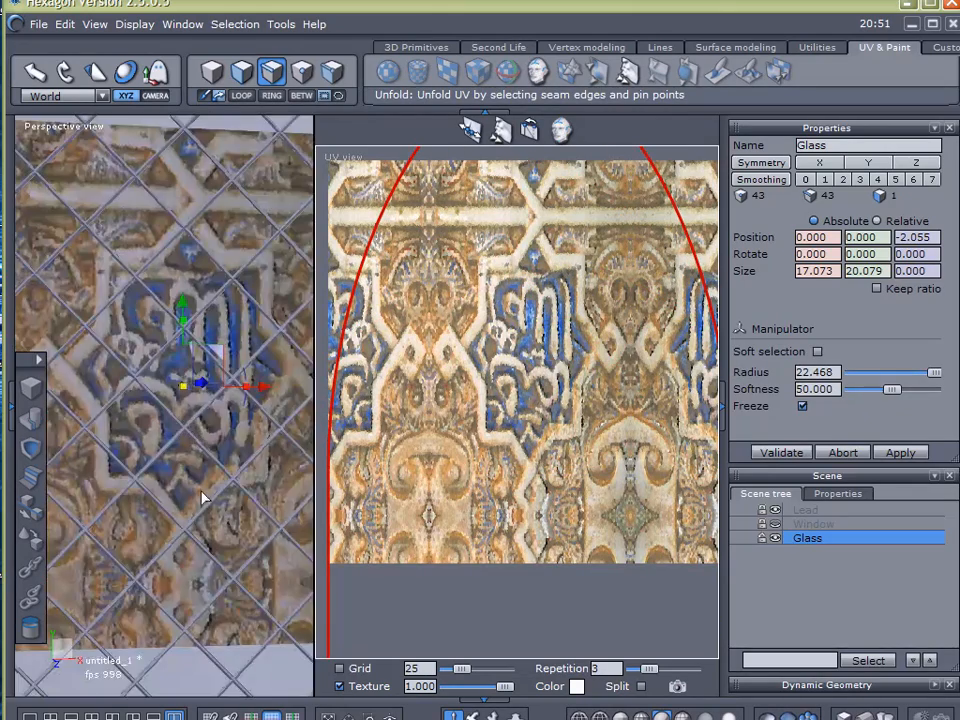
middle_drag(203, 497, 148, 523)
scroll(597, 371, down, 1)
middle_drag(595, 365, 588, 398)
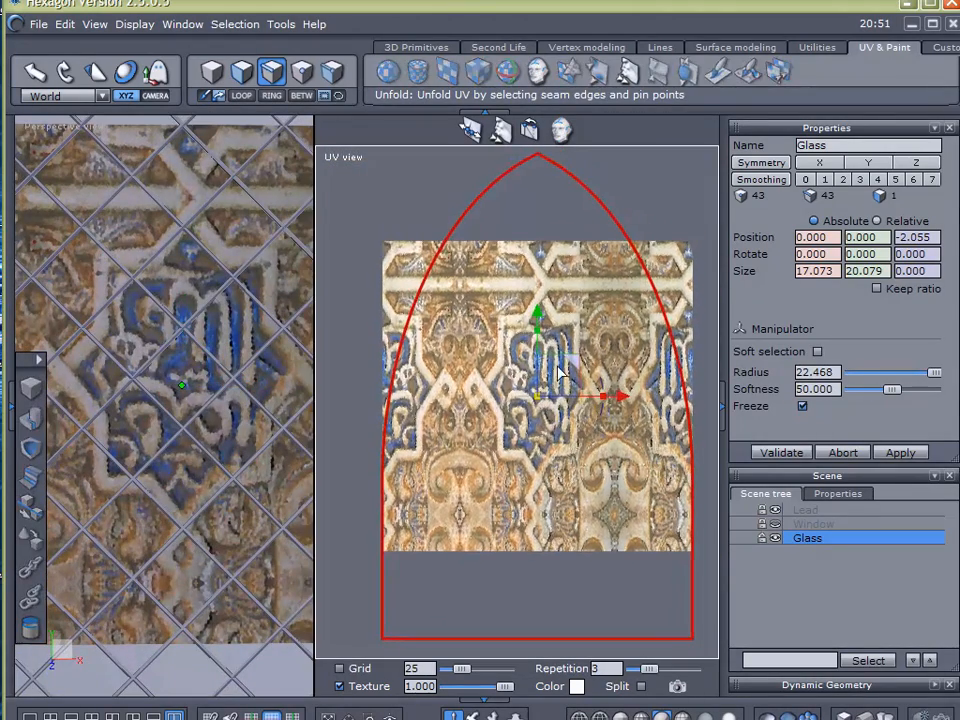
mouse_move(535, 331)
mouse_down()
mouse_move(535, 322)
mouse_move(535, 331)
mouse_up()
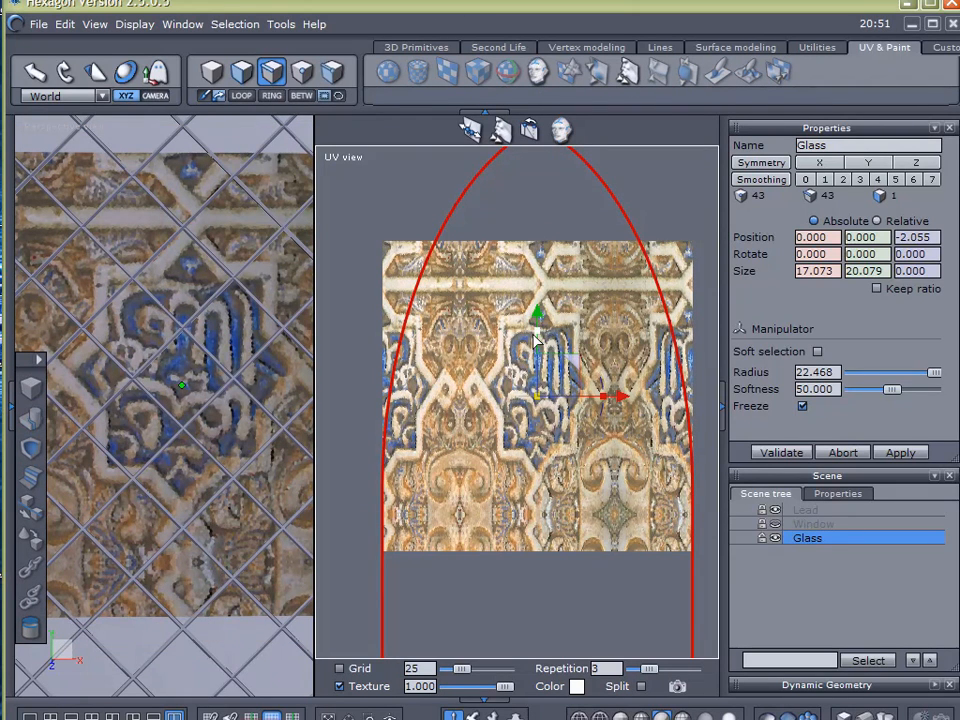
drag(537, 332, 538, 322)
Step: Scale the glass pane's UV outline down uniformly until it fits within the texture image's height
scroll(514, 376, down, 2)
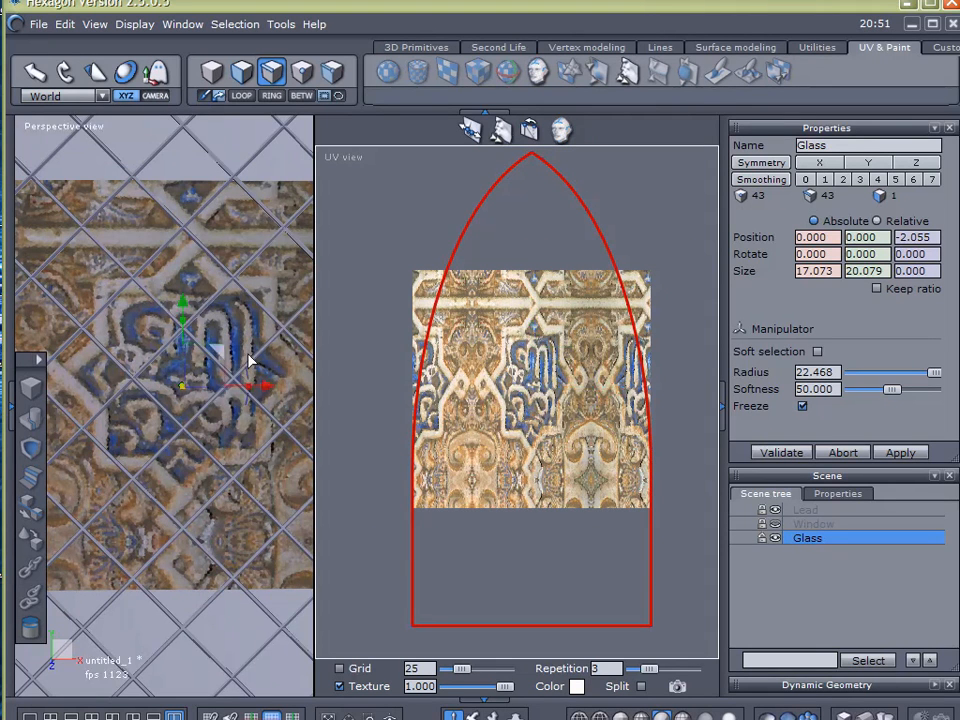
scroll(252, 360, down, 4)
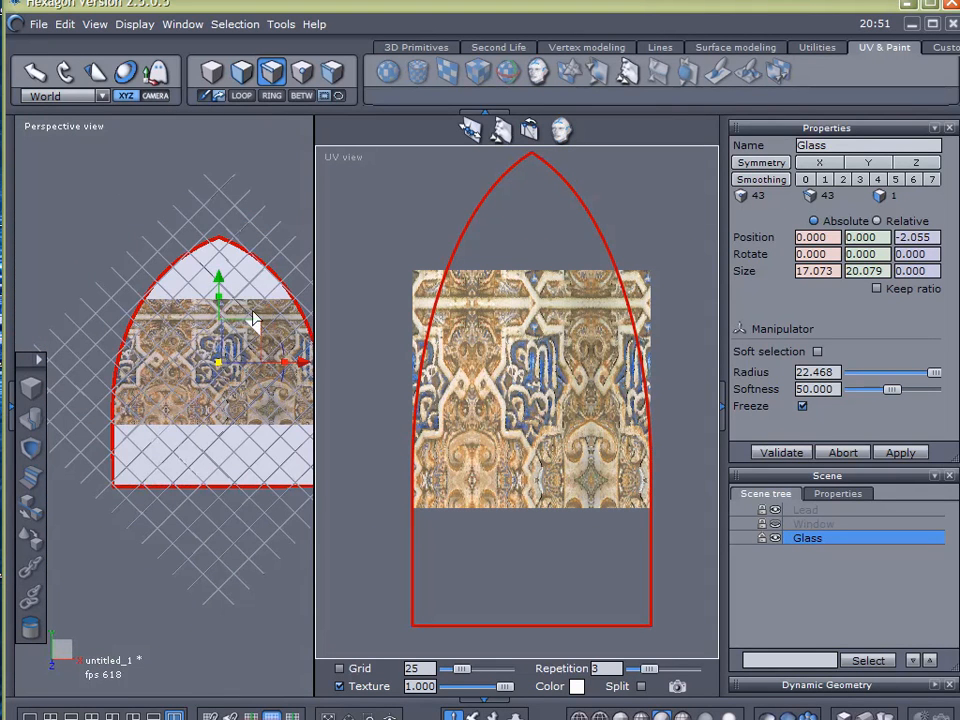
scroll(512, 404, up, 2)
drag(541, 383, 437, 392)
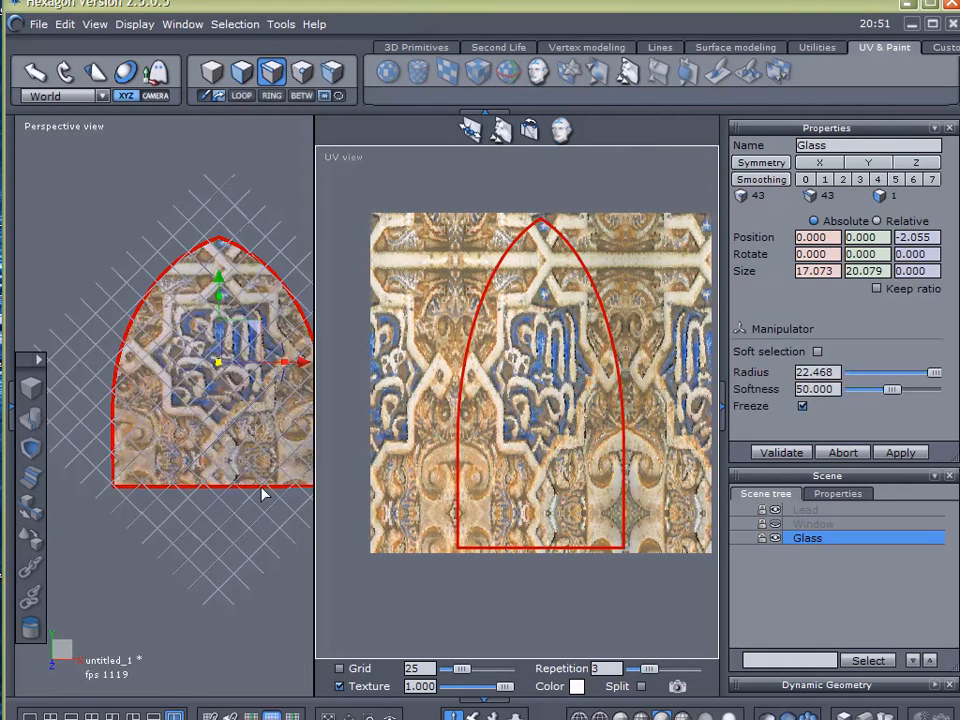
mouse_move(165, 541)
right_down()
mouse_move(180, 559)
mouse_move(165, 561)
right_up()
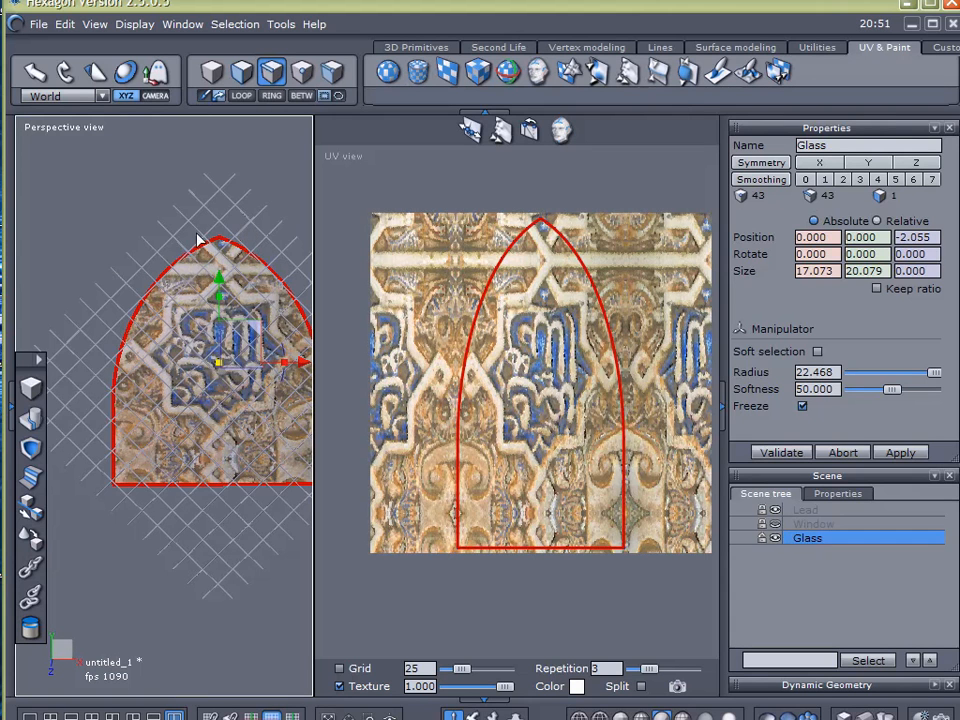
drag(26, 356, 33, 145)
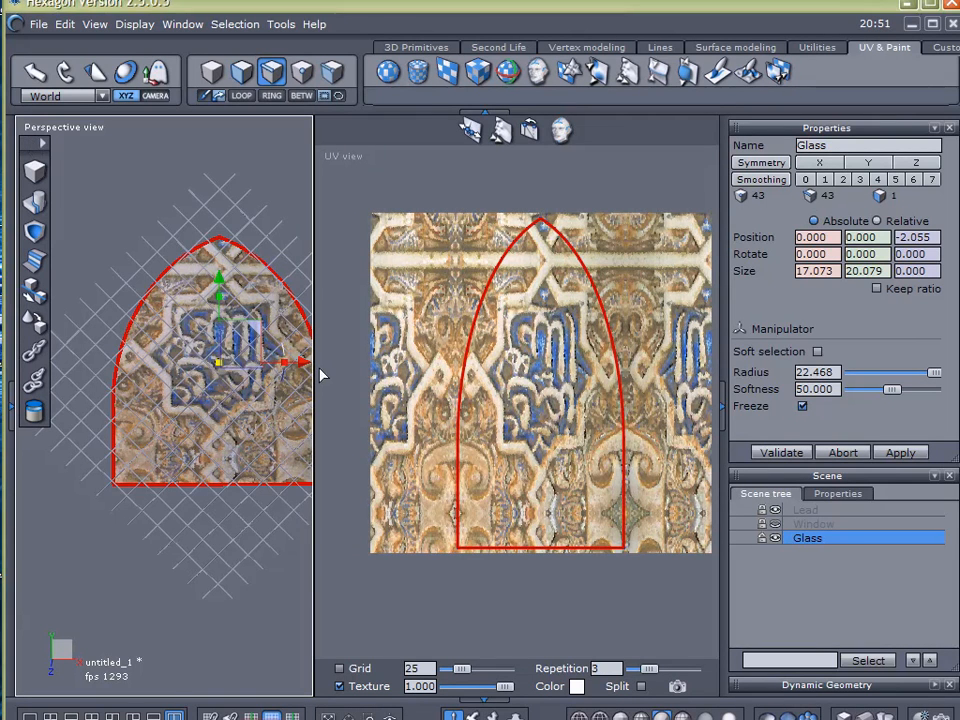
click(797, 453)
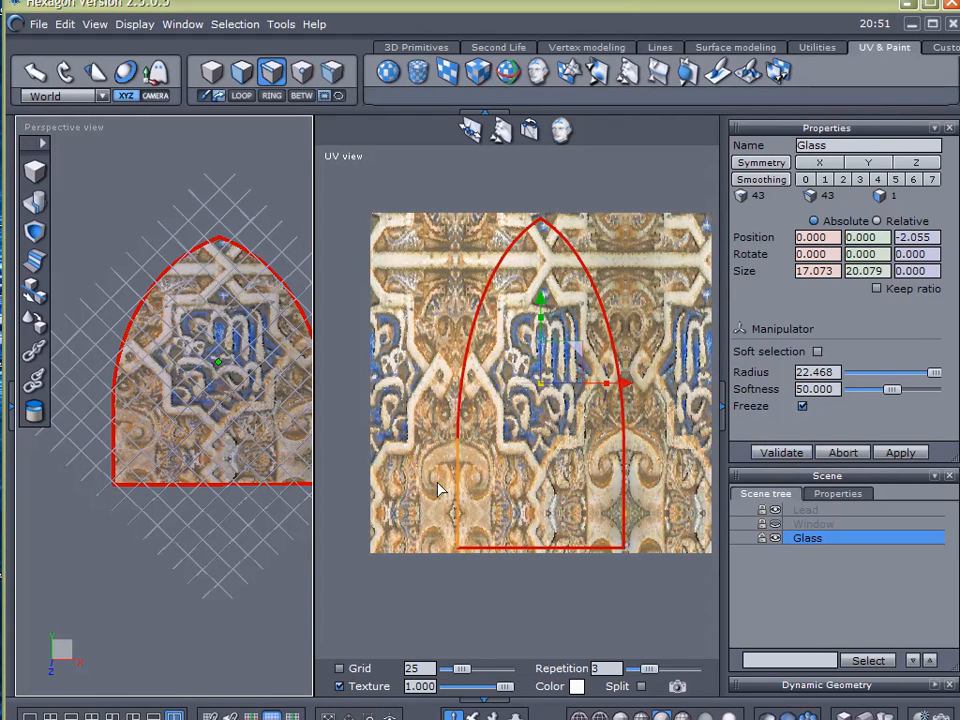
Step: Unhide the Window object, deselect the glass edges and show only the perspective view
click(776, 524)
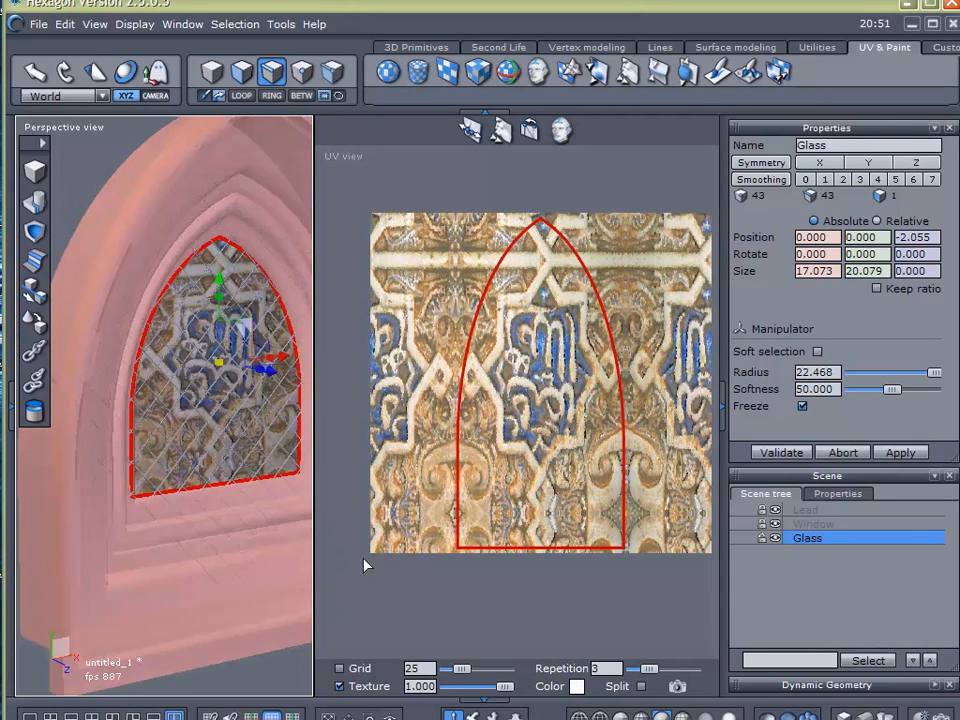
right_drag(365, 566, 332, 543)
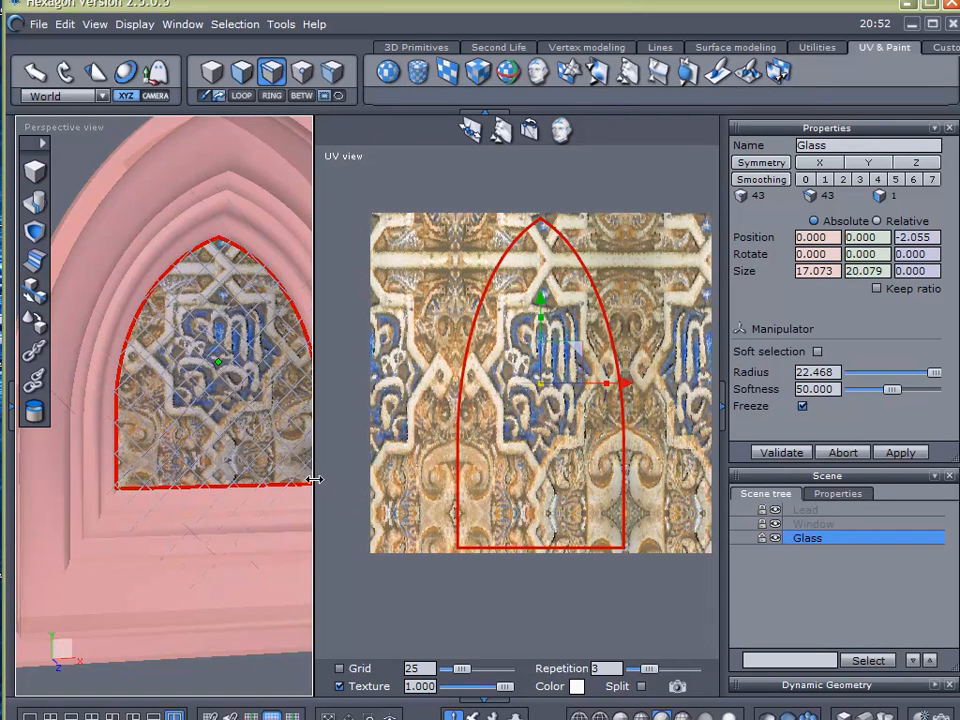
drag(314, 479, 424, 476)
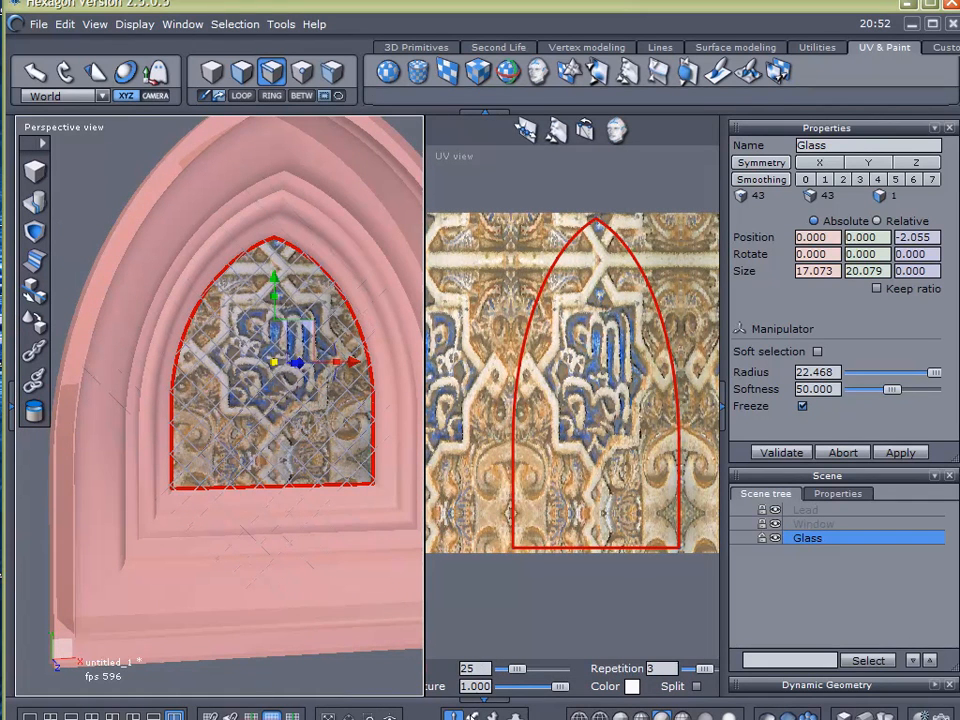
click(39, 666)
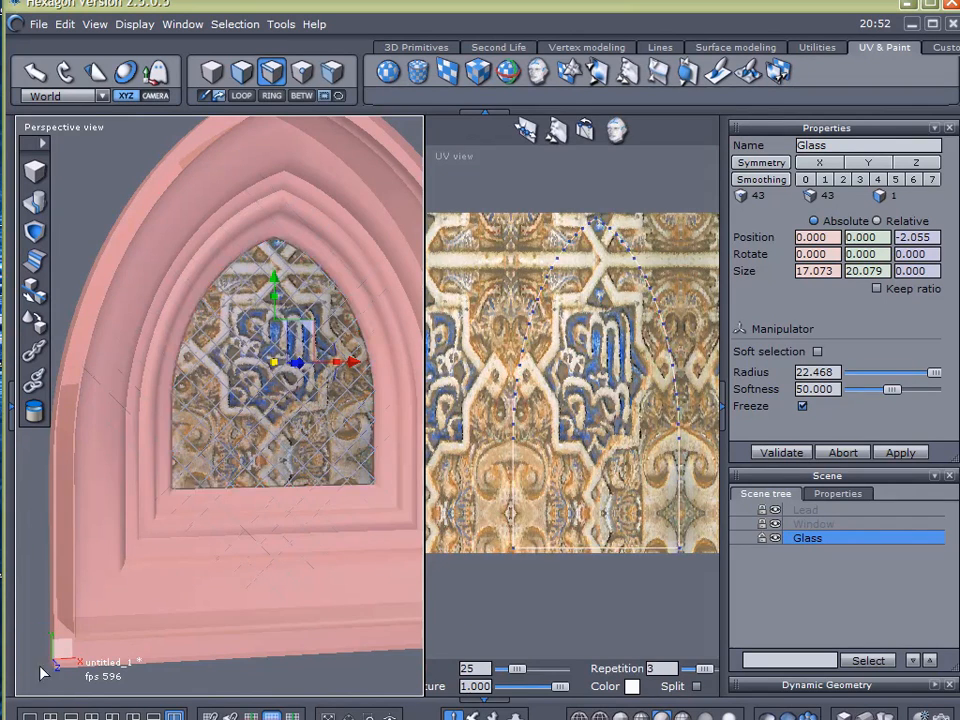
click(29, 716)
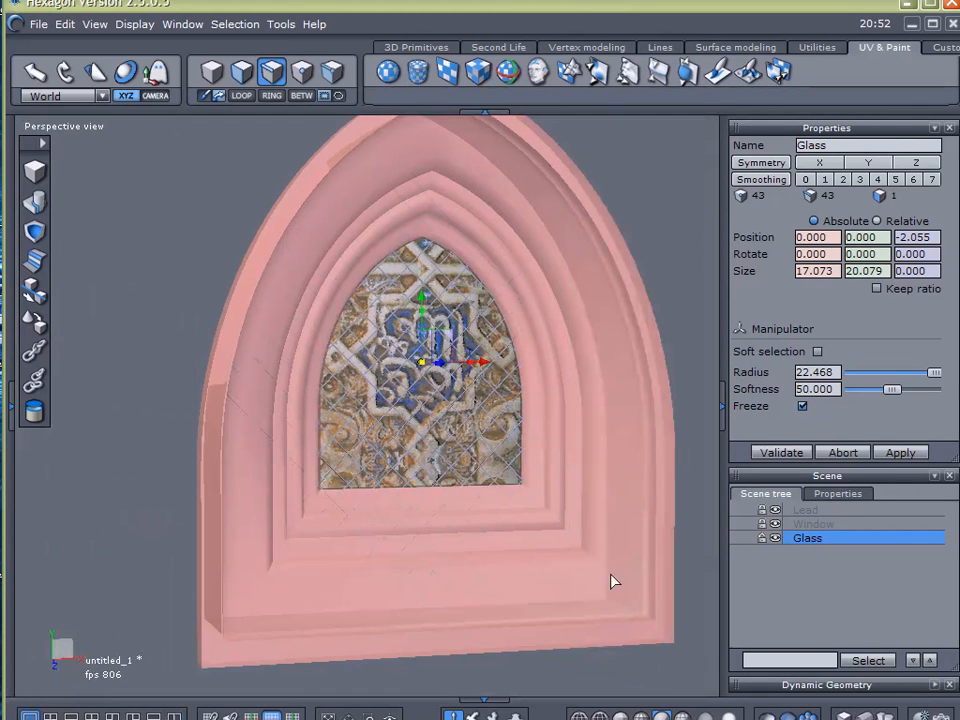
Step: Unlock and select the Window object and create a new material for it
click(800, 524)
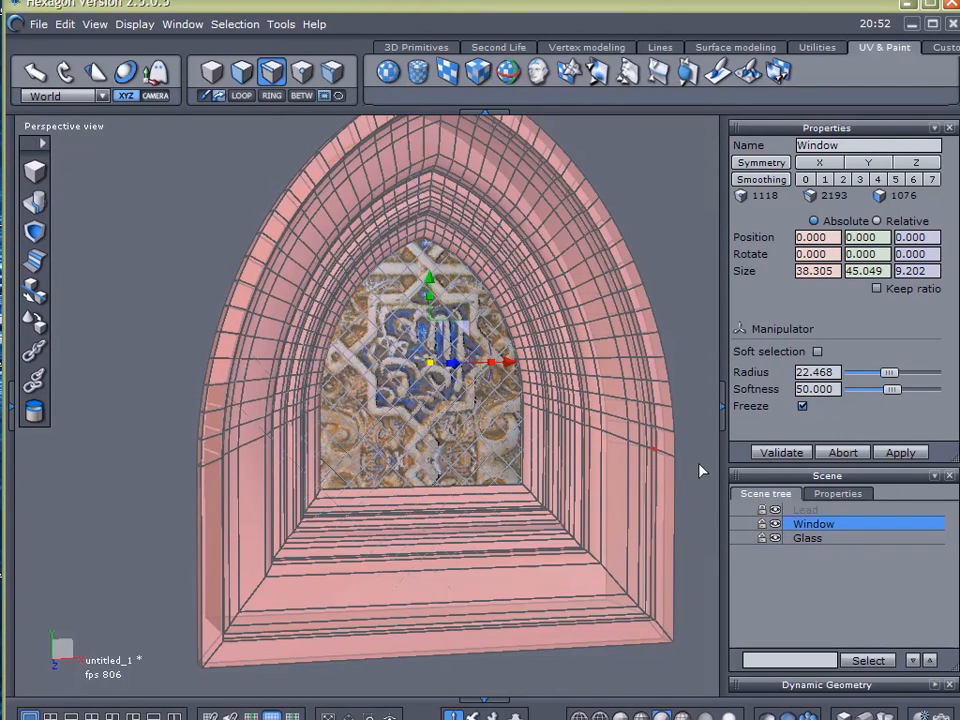
click(12, 410)
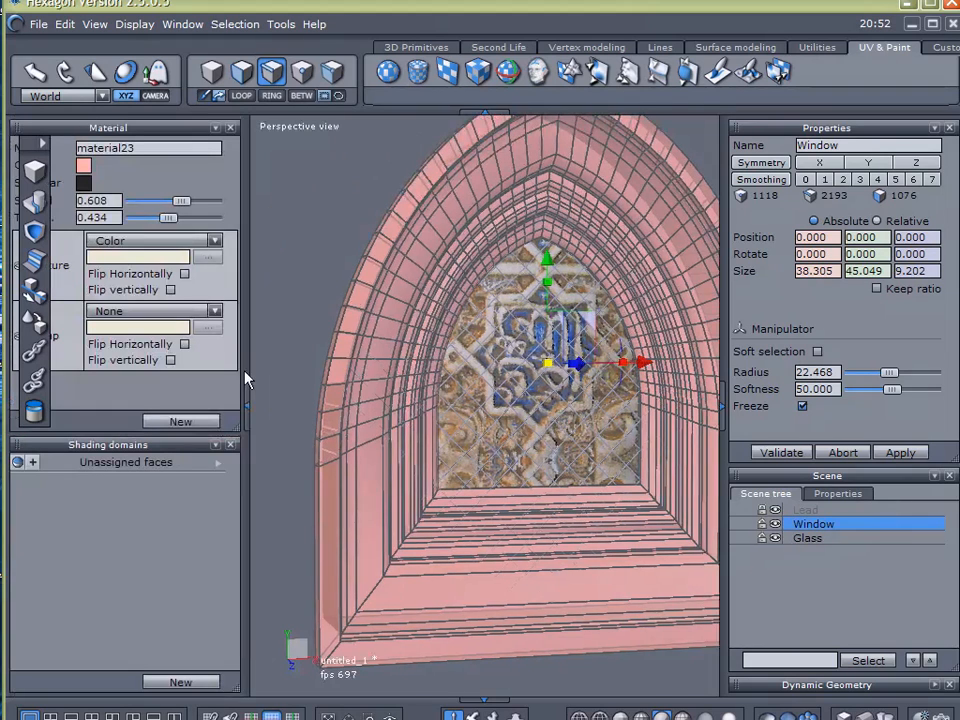
click(212, 422)
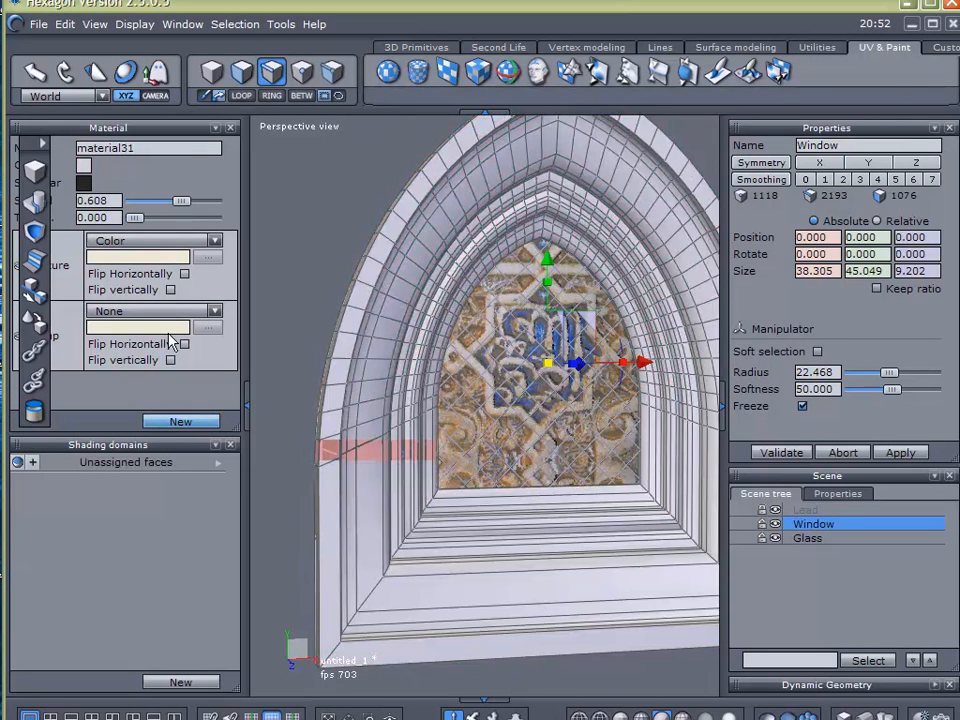
Step: Set the Window material's colour to a dark greyish brown and deselect the object
click(86, 170)
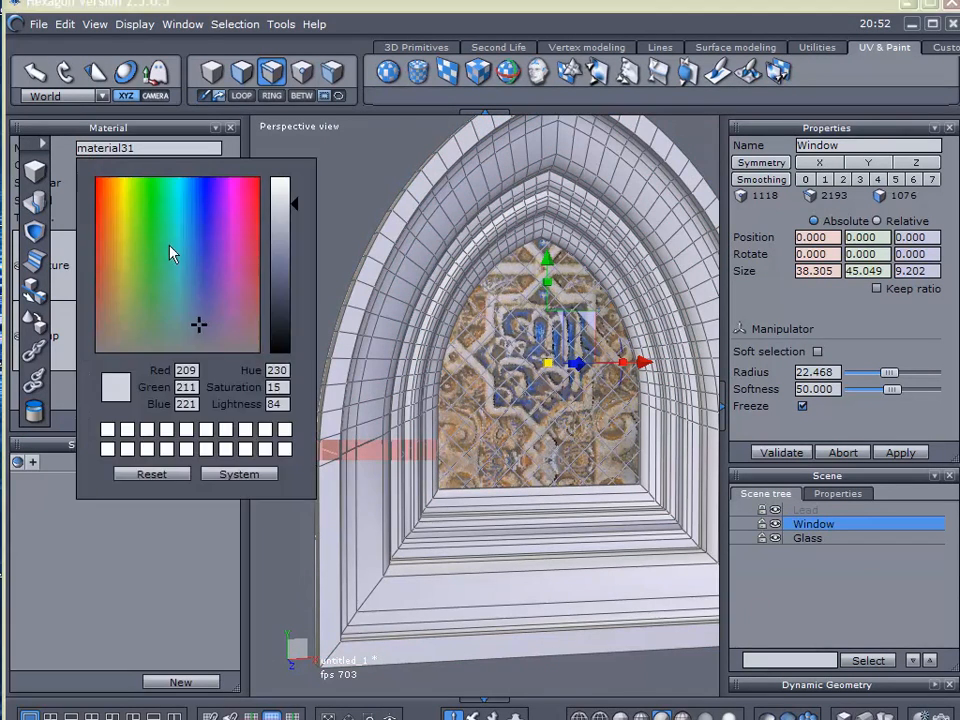
click(120, 266)
click(106, 295)
click(111, 320)
drag(276, 240, 276, 298)
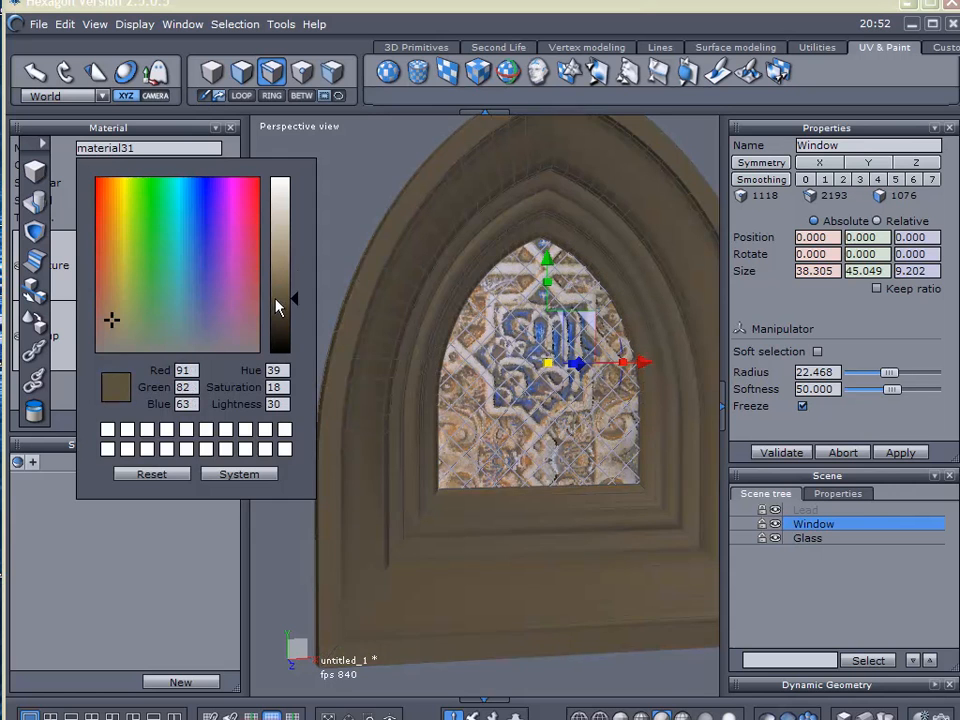
click(90, 211)
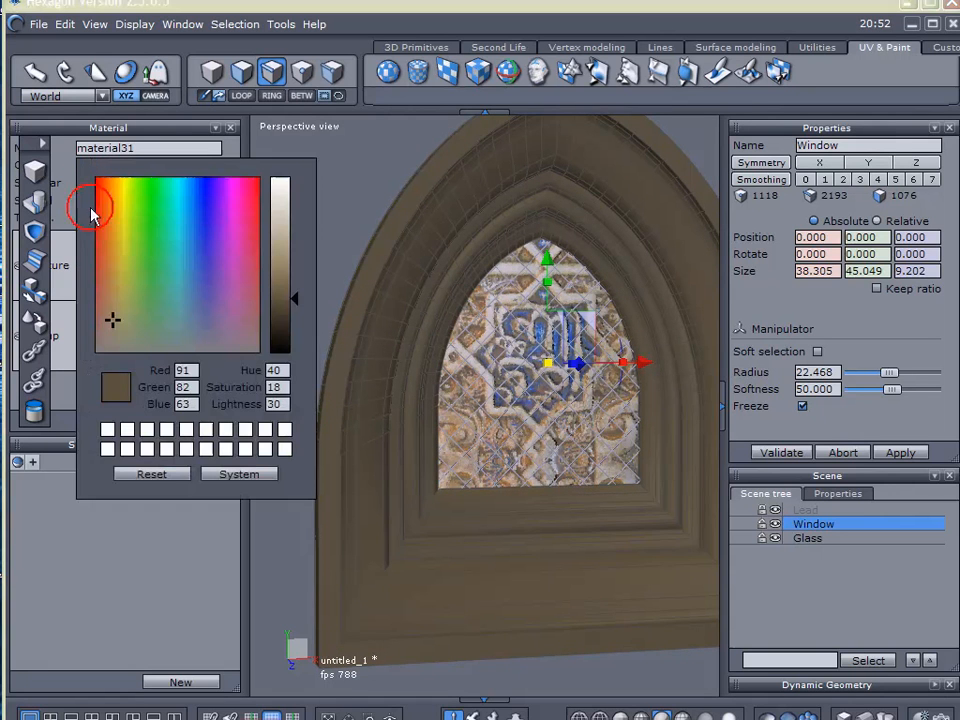
click(110, 329)
drag(110, 330, 113, 331)
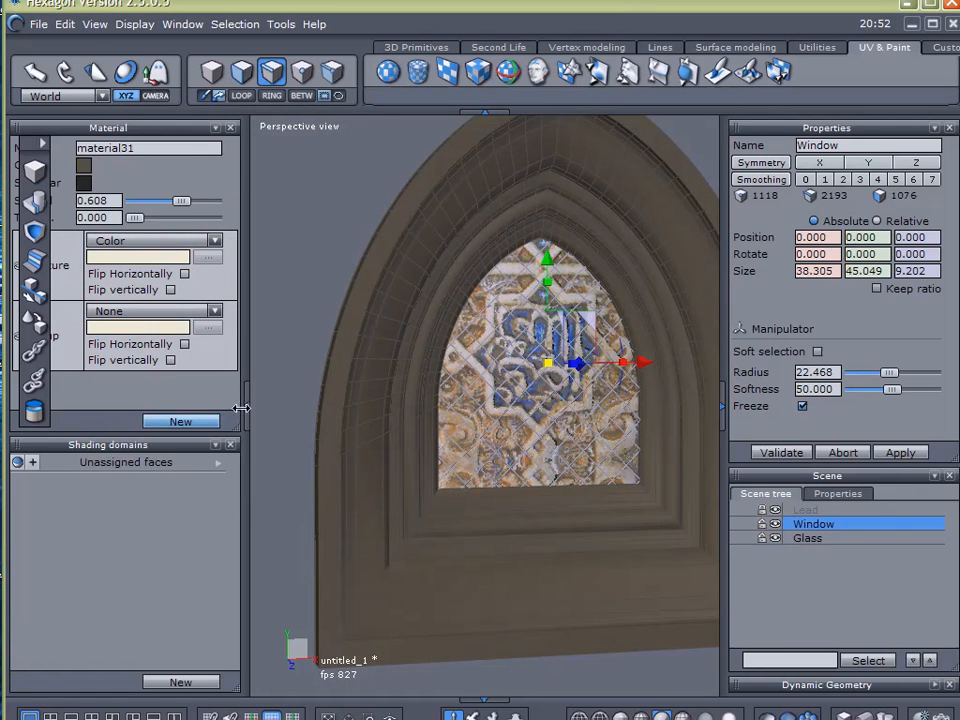
click(248, 406)
click(740, 577)
middle_drag(598, 546, 582, 515)
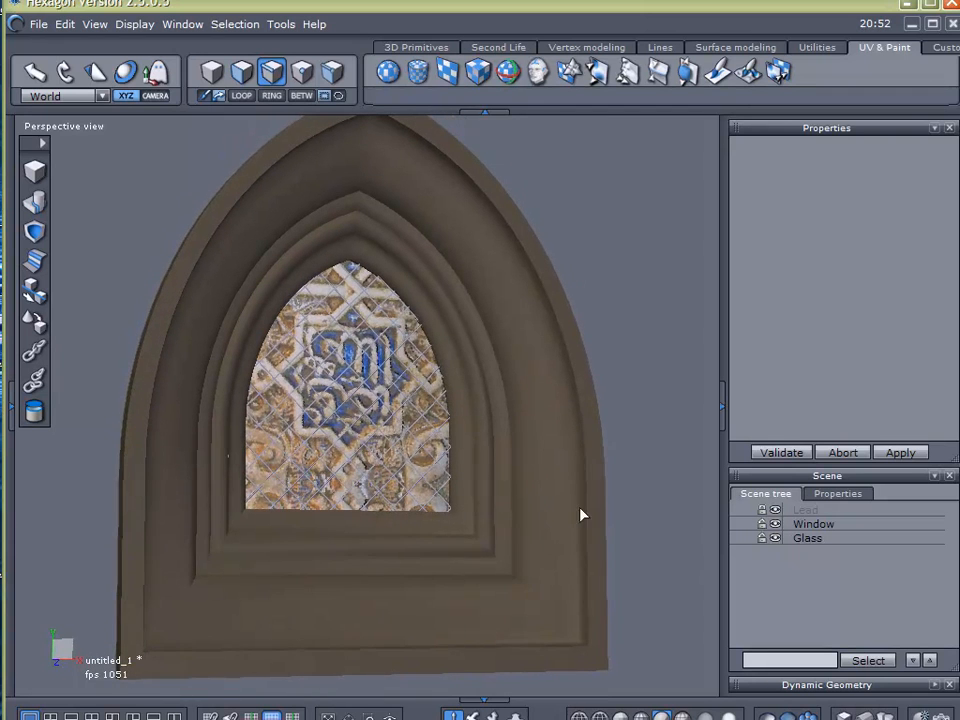
Step: Unlock and select the Lead object and set its material colour to a dark grey of RGB 36, 36, 36
click(783, 510)
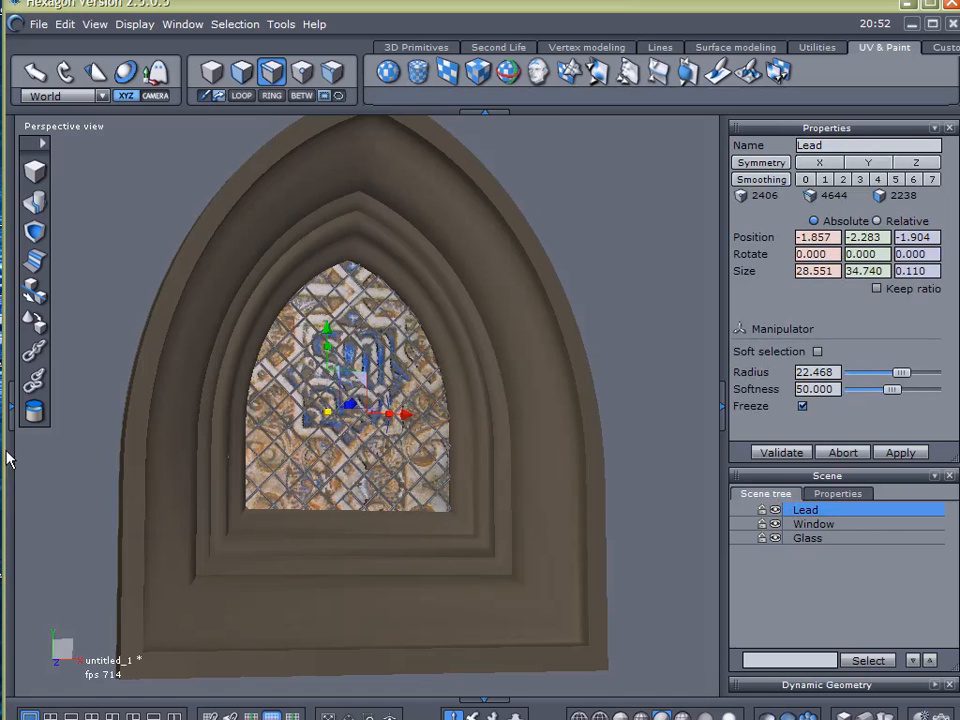
click(7, 410)
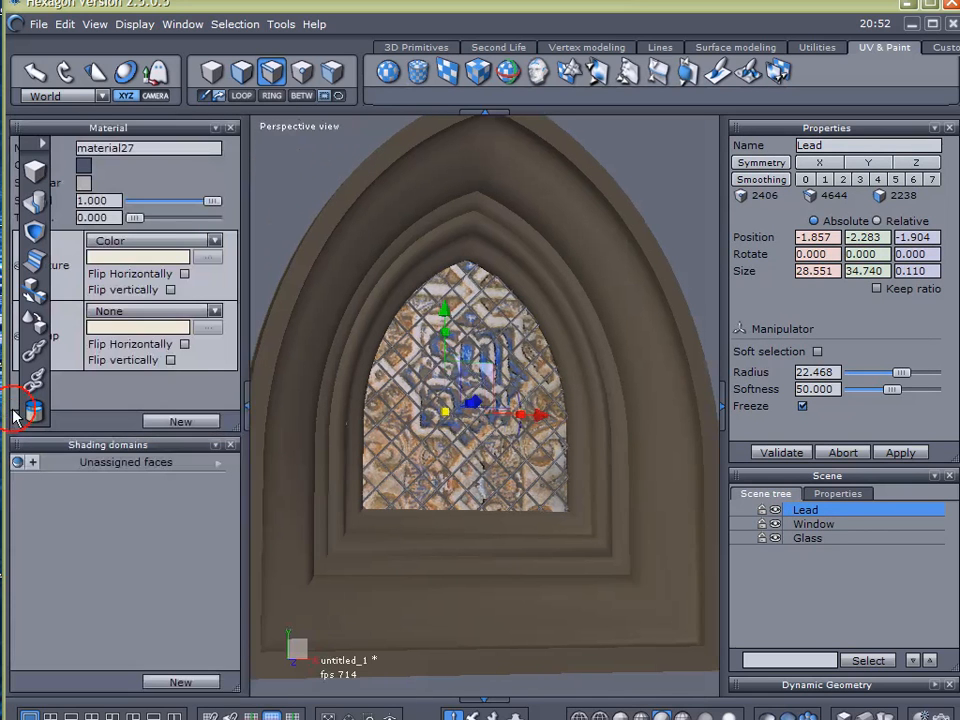
click(85, 152)
drag(198, 330, 192, 352)
drag(279, 316, 278, 328)
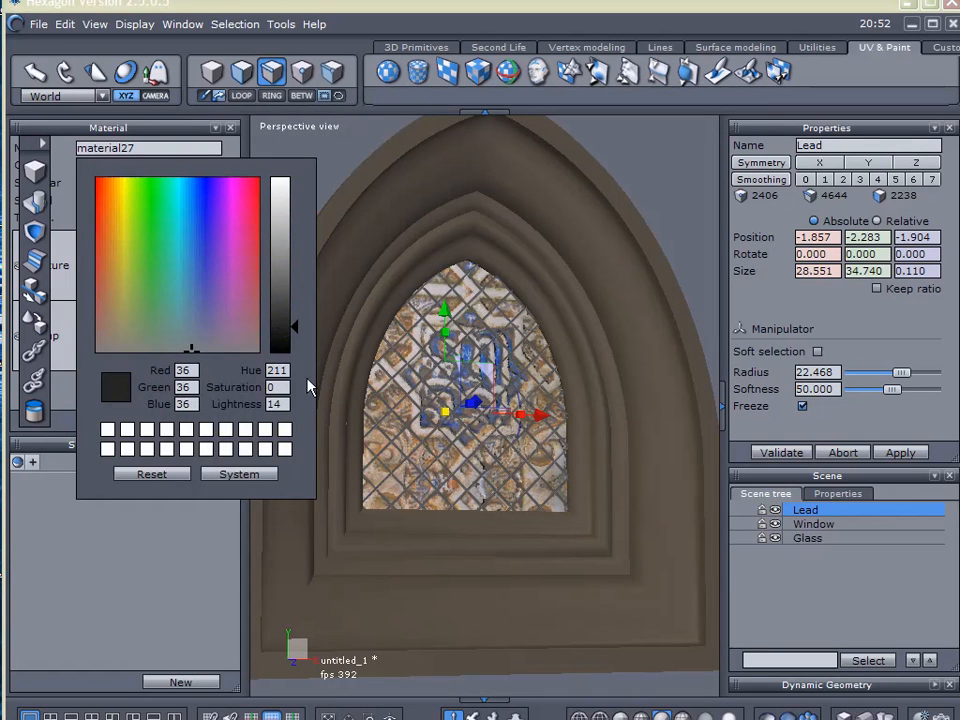
Step: Close the material colour settings and deselect the Lead object
click(246, 400)
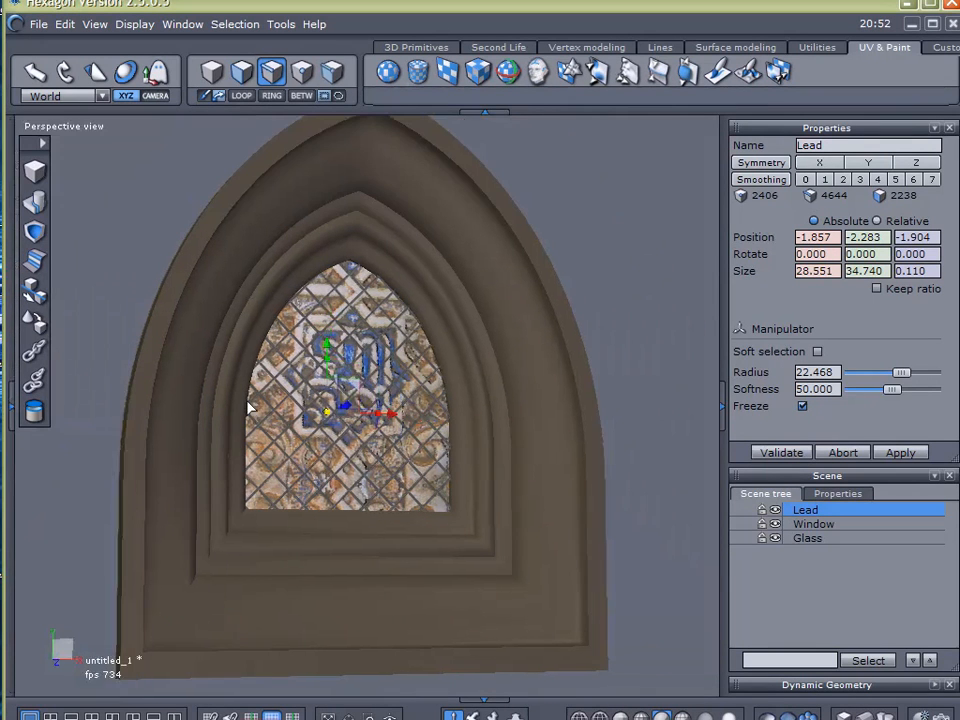
click(769, 606)
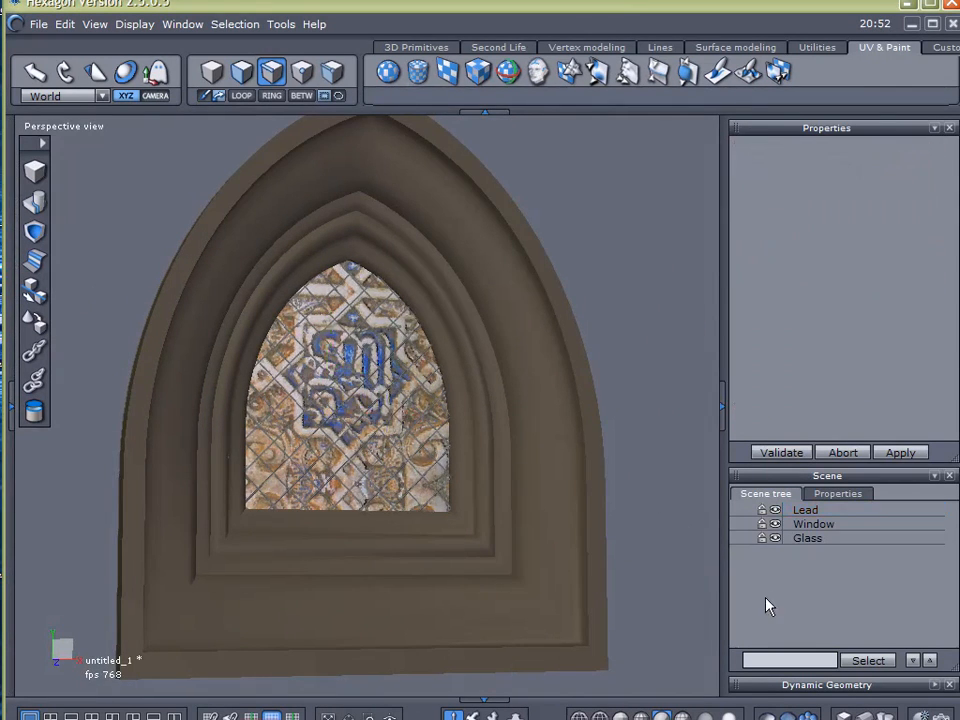
Step: Preview the finished window with ambient occlusion from several angles and examine the lead lattice over the glass up close
click(917, 714)
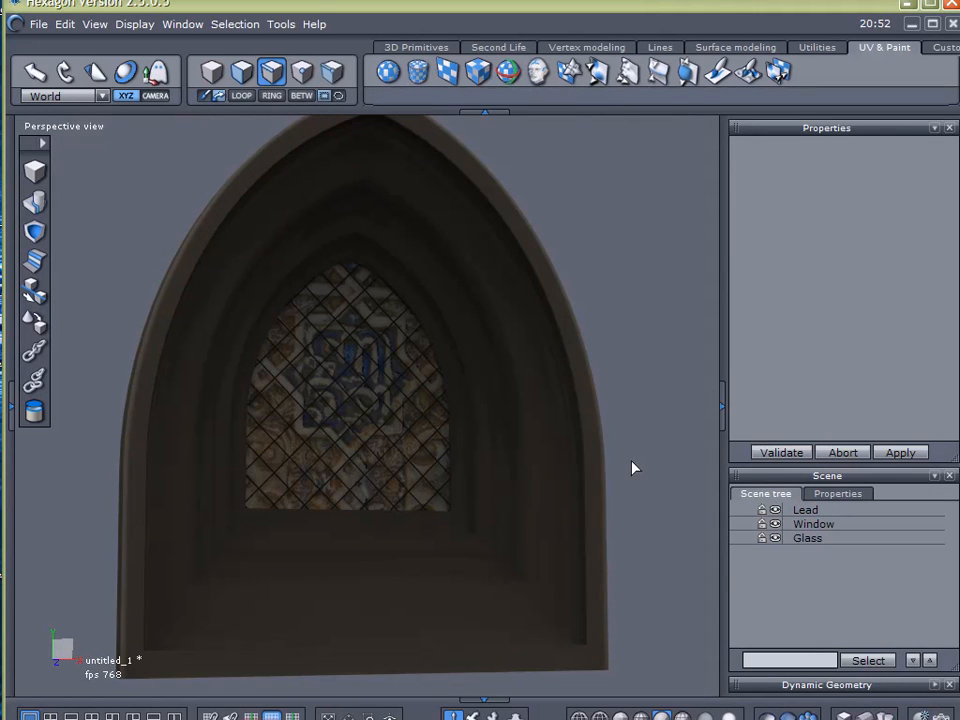
mouse_move(634, 469)
middle_down()
mouse_move(591, 484)
mouse_move(459, 461)
mouse_move(493, 489)
middle_up()
click(920, 714)
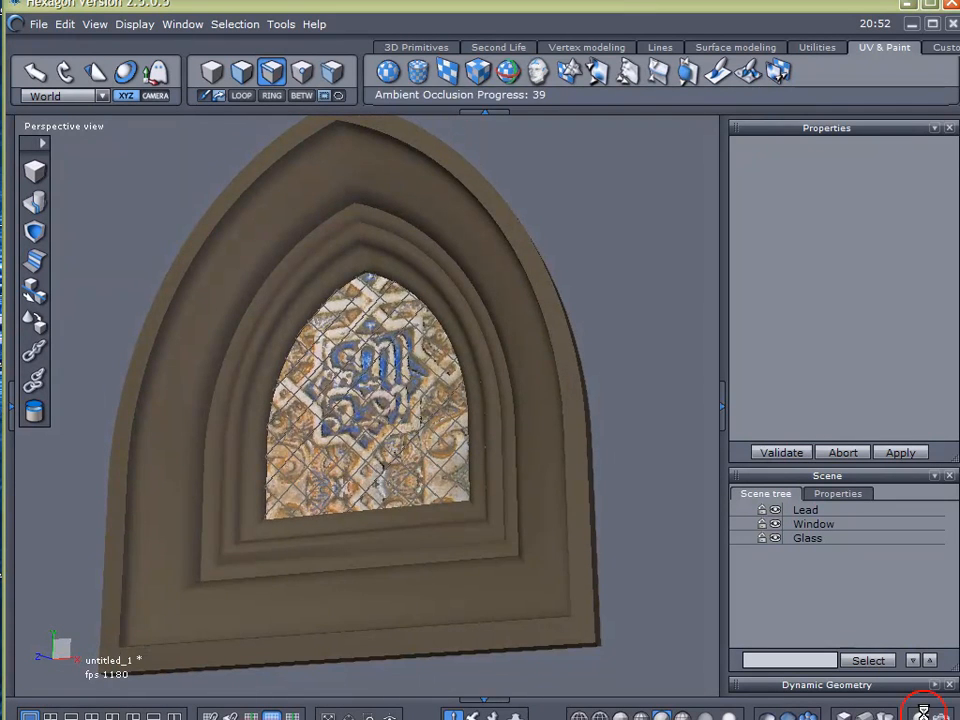
mouse_move(326, 526)
middle_down()
mouse_move(332, 493)
mouse_move(407, 534)
mouse_move(564, 555)
mouse_move(636, 503)
mouse_move(373, 476)
mouse_move(545, 467)
middle_up()
right_drag(338, 454, 143, 489)
click(917, 714)
mouse_move(569, 616)
right_down()
mouse_move(439, 557)
mouse_move(326, 555)
mouse_move(296, 593)
mouse_move(578, 498)
right_up()
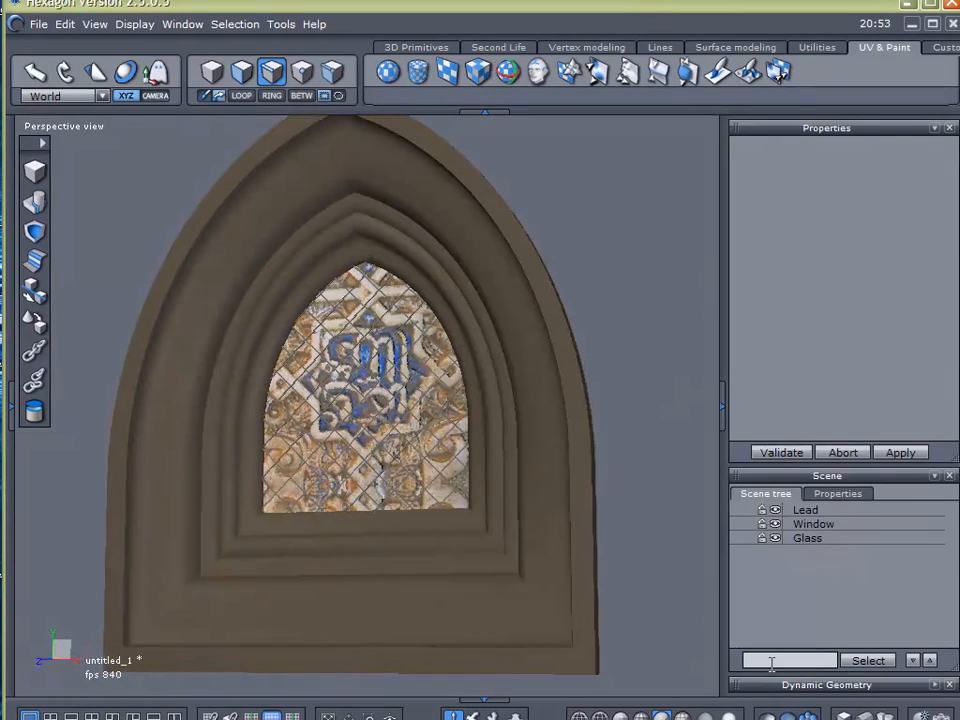
click(917, 714)
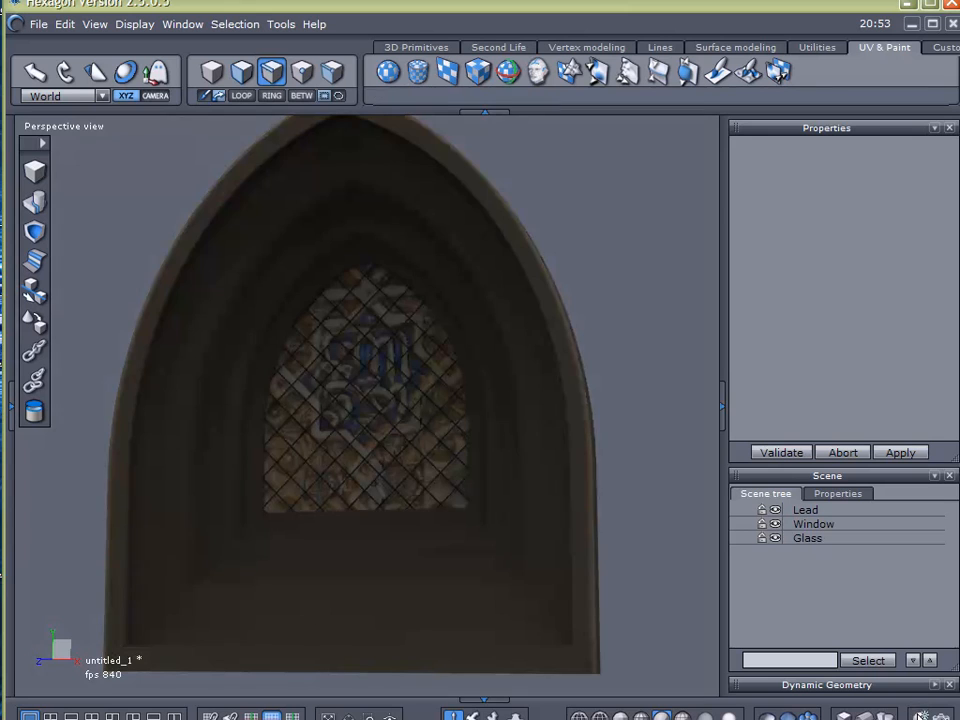
mouse_move(412, 580)
right_down()
mouse_move(561, 546)
mouse_move(551, 429)
mouse_move(489, 446)
mouse_move(422, 574)
mouse_move(603, 596)
right_up()
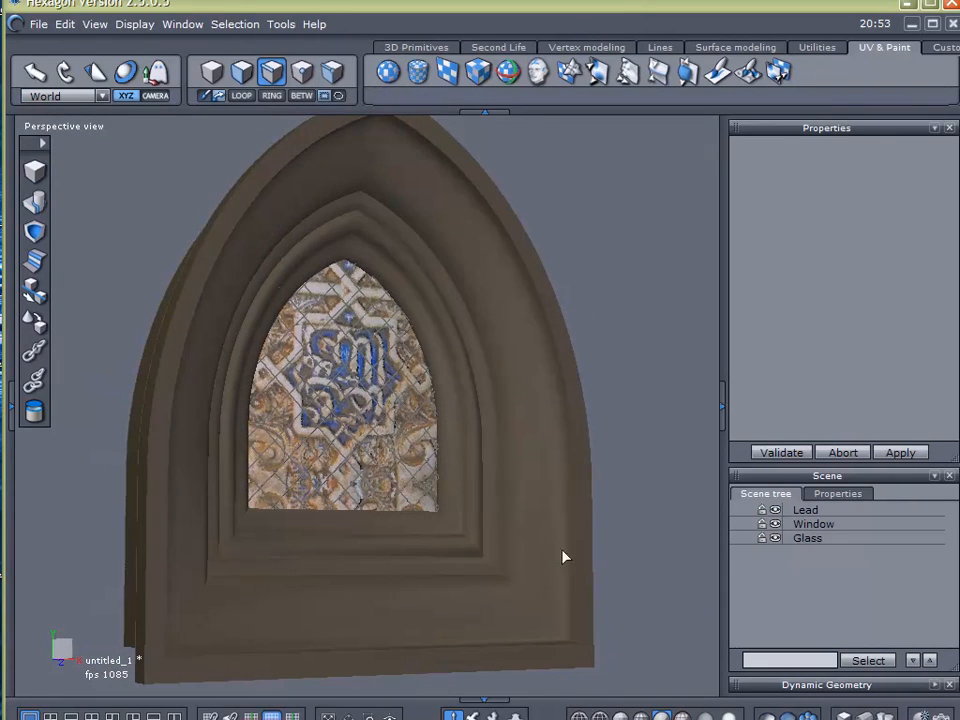
scroll(394, 428, up, 10)
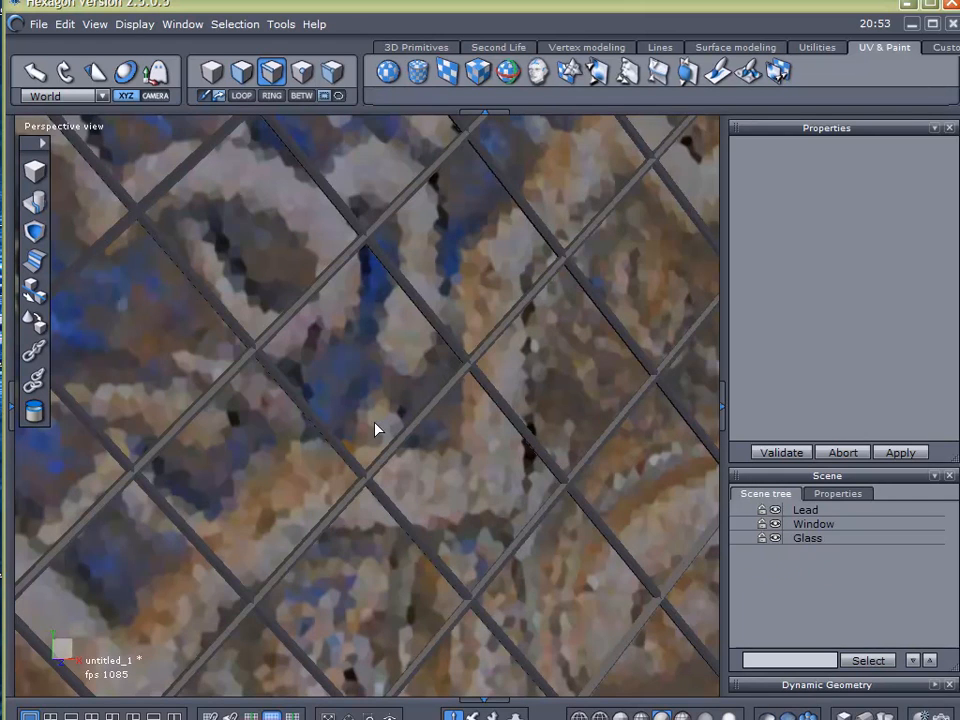
scroll(375, 429, down, 10)
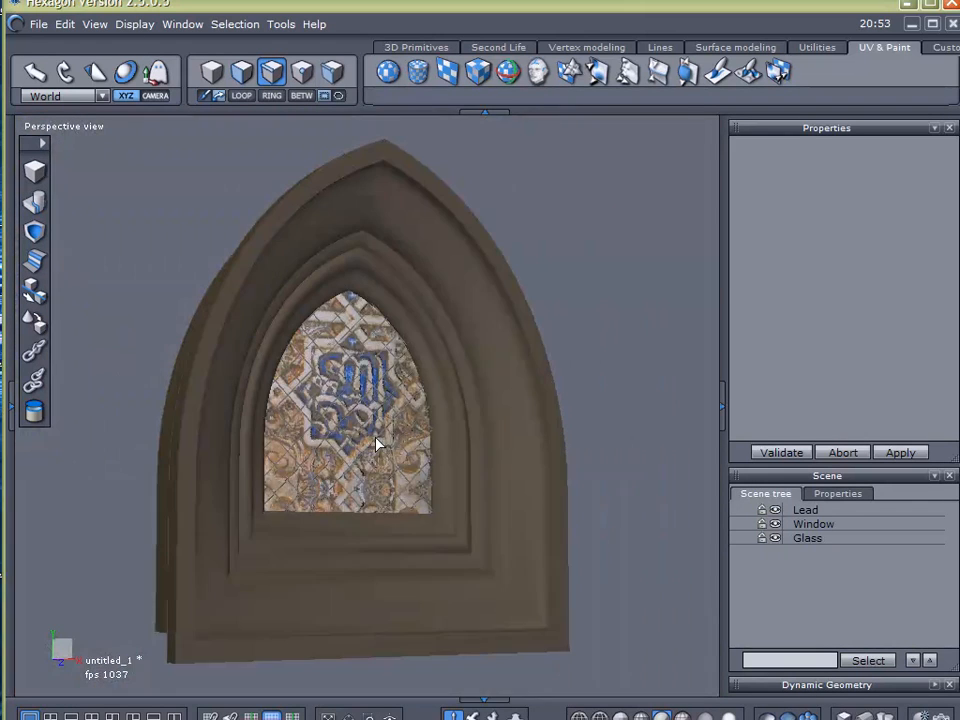
right_drag(400, 437, 375, 456)
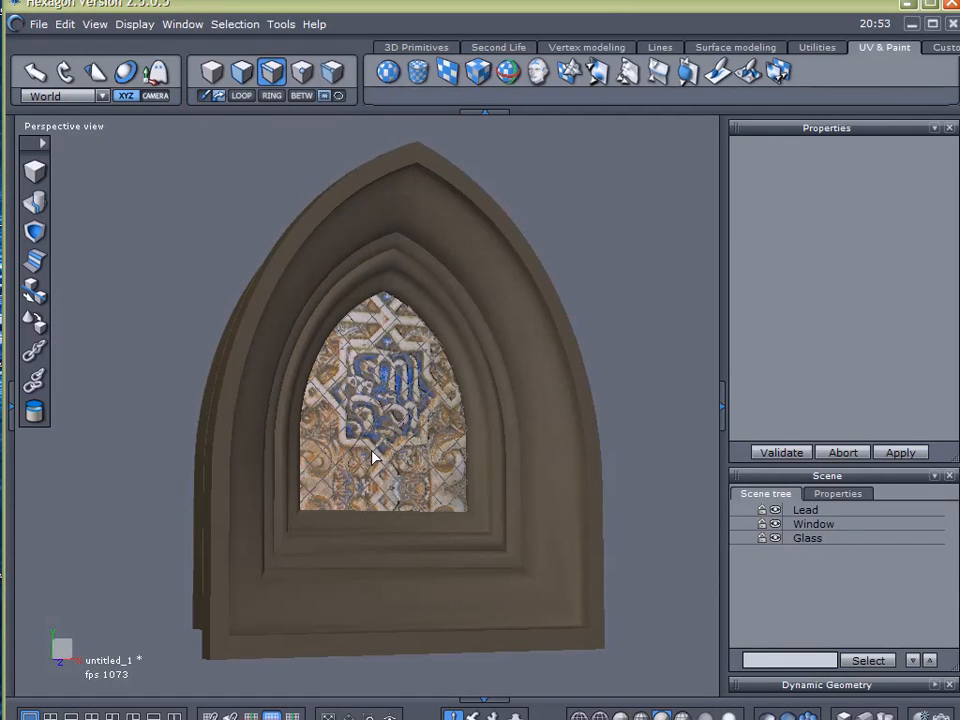